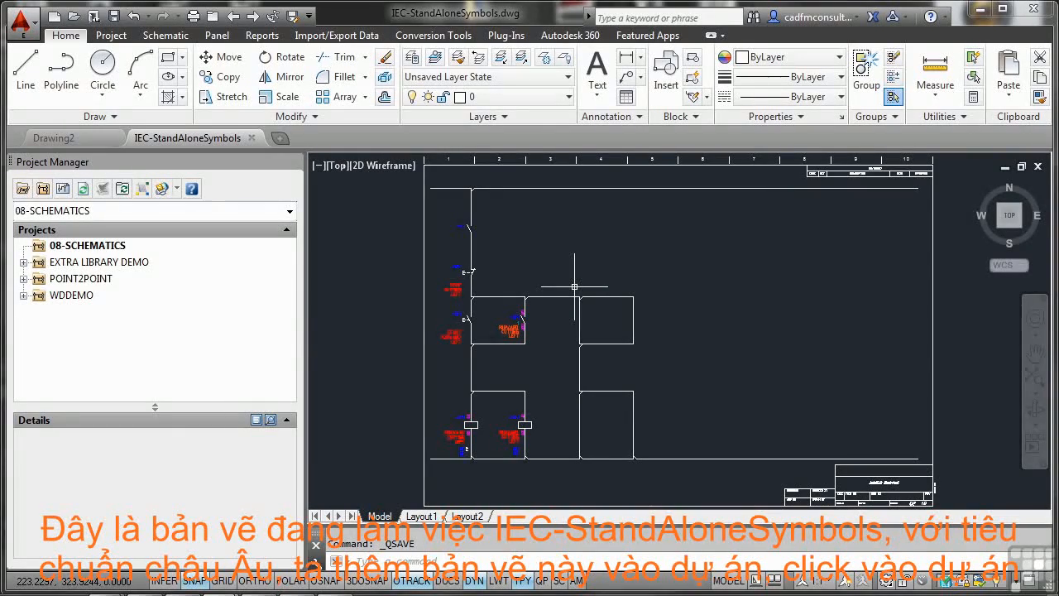
Step: Add the active IEC-StandAloneSymbols drawing to the 08-SCHEMATICS project and apply the project default values to its drawing settings
{"action": "left_click", "coordinate": [80, 246]}
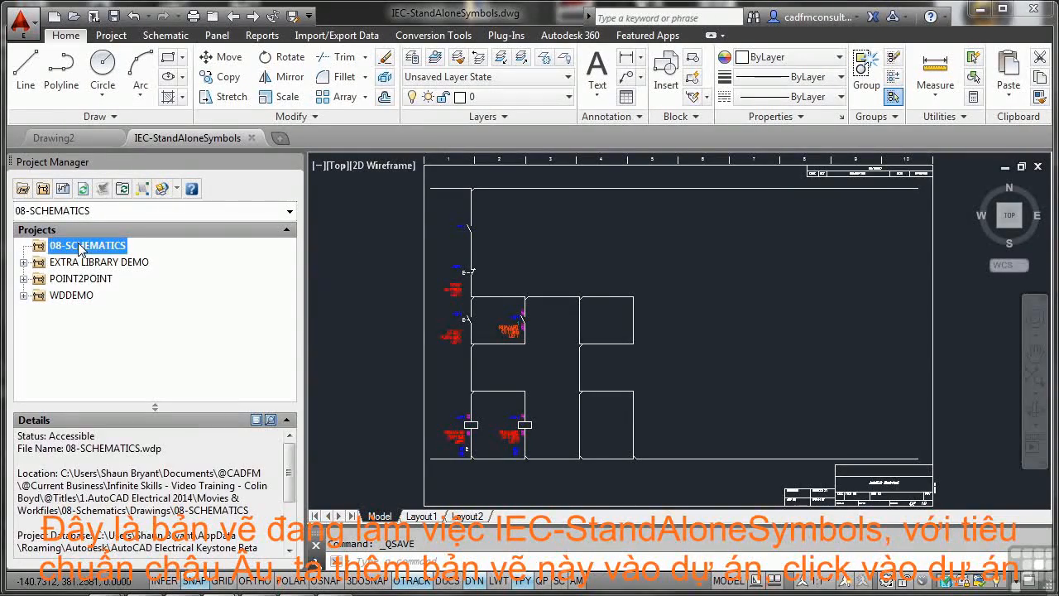
{"action": "right_click", "coordinate": [80, 246]}
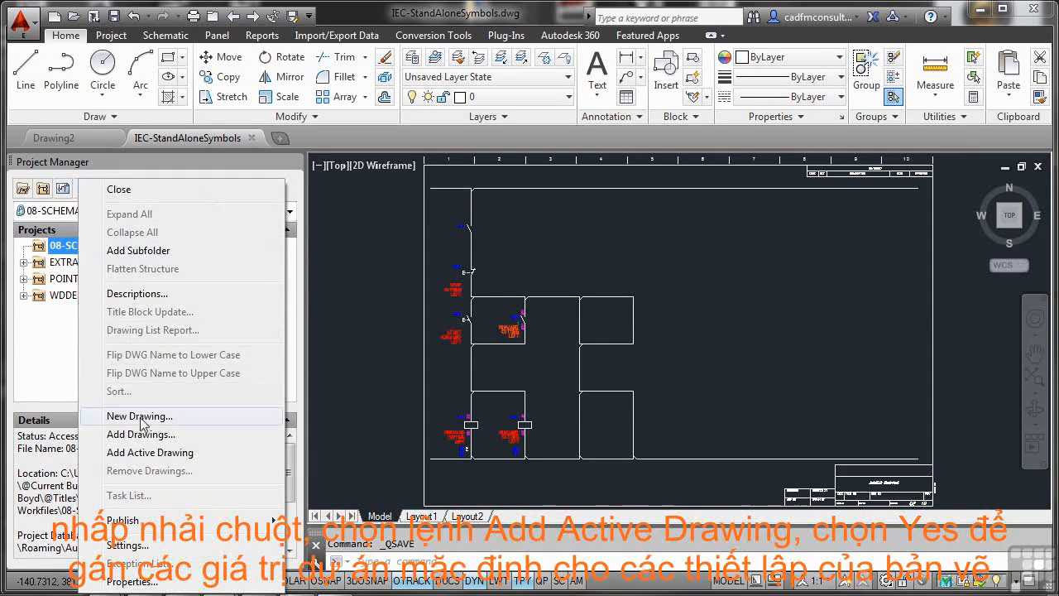
{"action": "left_click", "coordinate": [151, 453]}
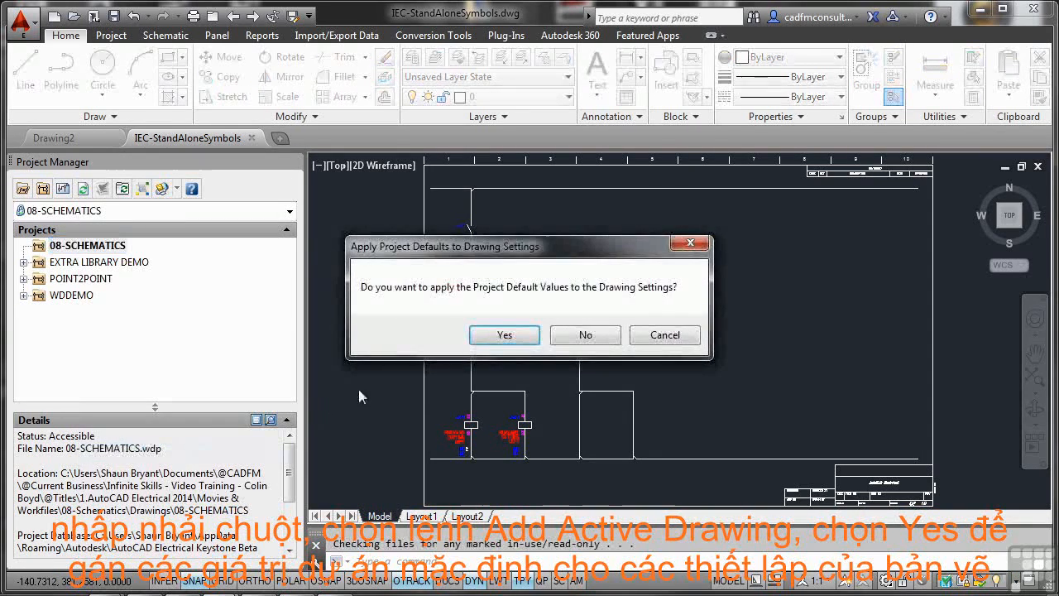
{"action": "left_click", "coordinate": [504, 335]}
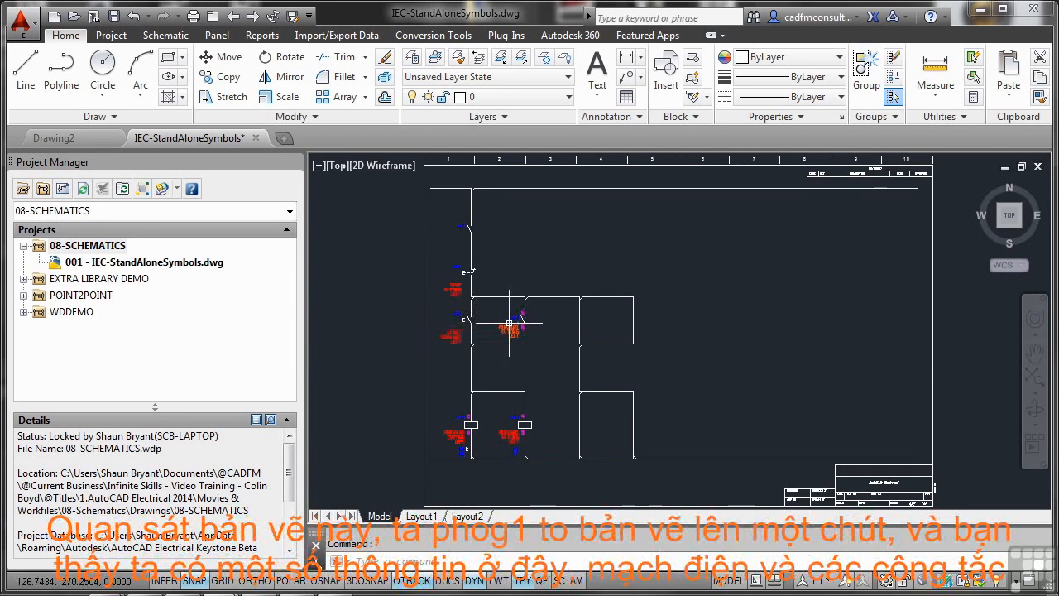
Step: Insert a Push Button NO Momentary symbol on the left vertical wire of the empty upper loop, beyond the FORWARD CUTTING LEFT contact
{"action": "scroll", "coordinate": [542, 345], "scroll_direction": "up", "scroll_amount": 6}
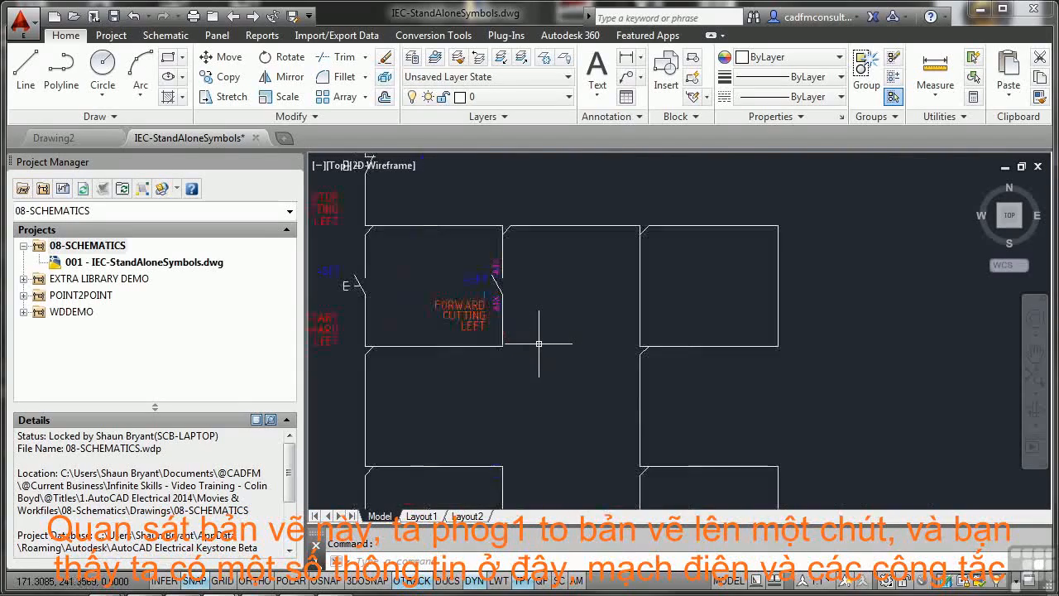
{"action": "mouse_move", "coordinate": [473, 289]}
{"action": "middle_mouse_down"}
{"action": "mouse_move", "coordinate": [574, 369]}
{"action": "mouse_move", "coordinate": [757, 364]}
{"action": "mouse_move", "coordinate": [765, 375]}
{"action": "middle_mouse_up"}
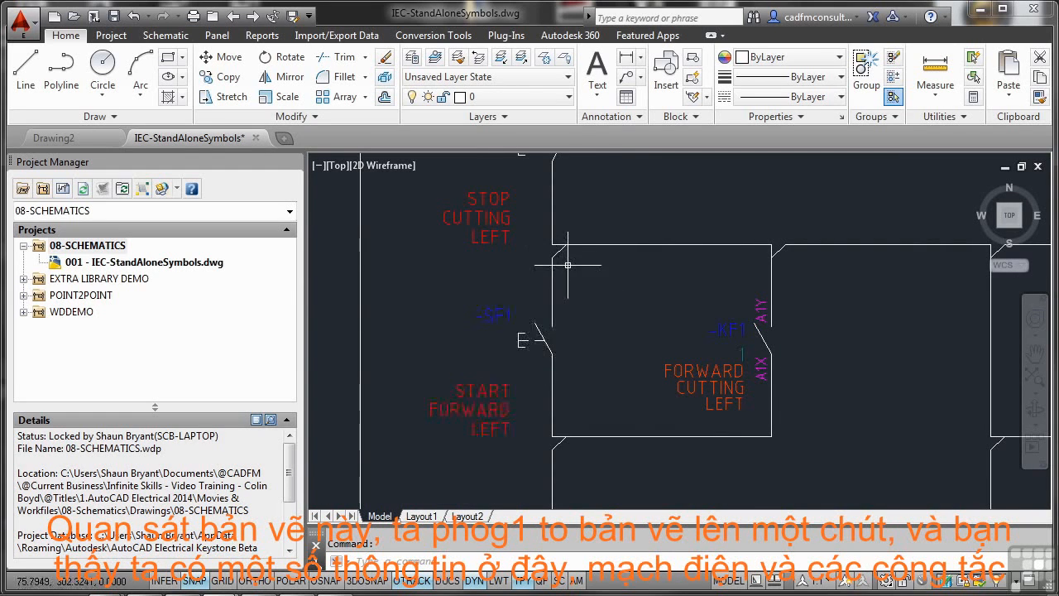
{"action": "mouse_move", "coordinate": [568, 255]}
{"action": "middle_mouse_down"}
{"action": "mouse_move", "coordinate": [559, 349]}
{"action": "mouse_move", "coordinate": [522, 227]}
{"action": "middle_mouse_up"}
{"action": "mouse_move", "coordinate": [811, 324]}
{"action": "middle_mouse_down"}
{"action": "mouse_move", "coordinate": [648, 333]}
{"action": "mouse_move", "coordinate": [537, 324]}
{"action": "middle_mouse_up"}
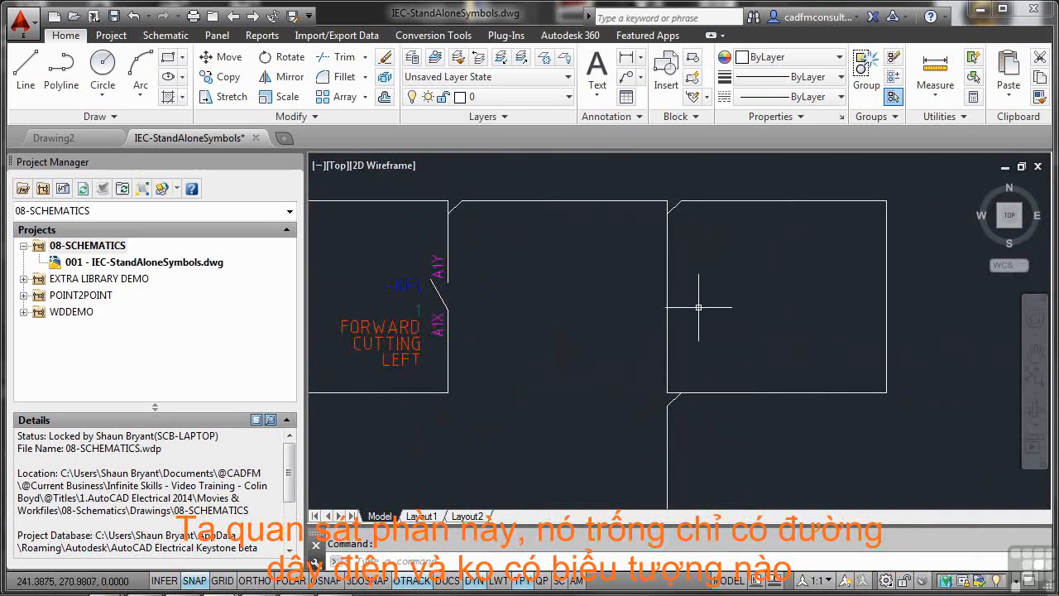
{"action": "scroll", "coordinate": [702, 305], "scroll_direction": "down", "scroll_amount": 1}
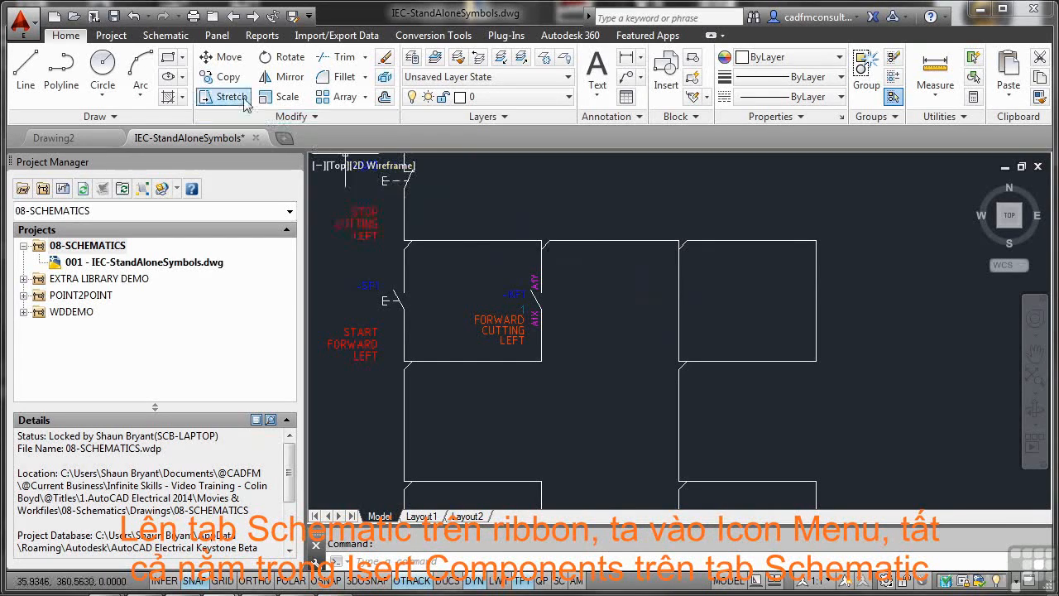
{"action": "left_click", "coordinate": [166, 36]}
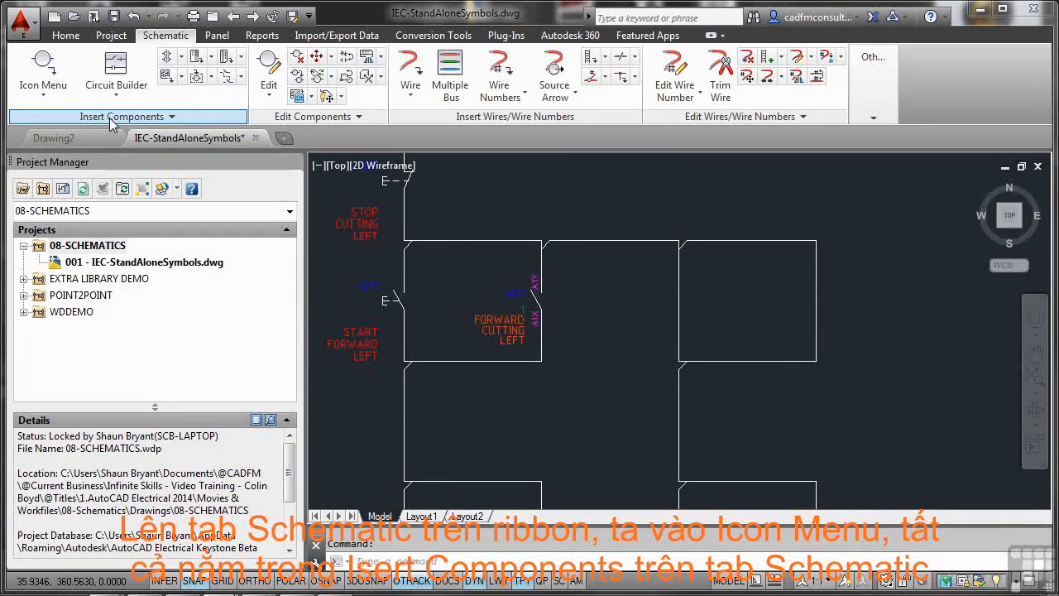
{"action": "left_click", "coordinate": [47, 99]}
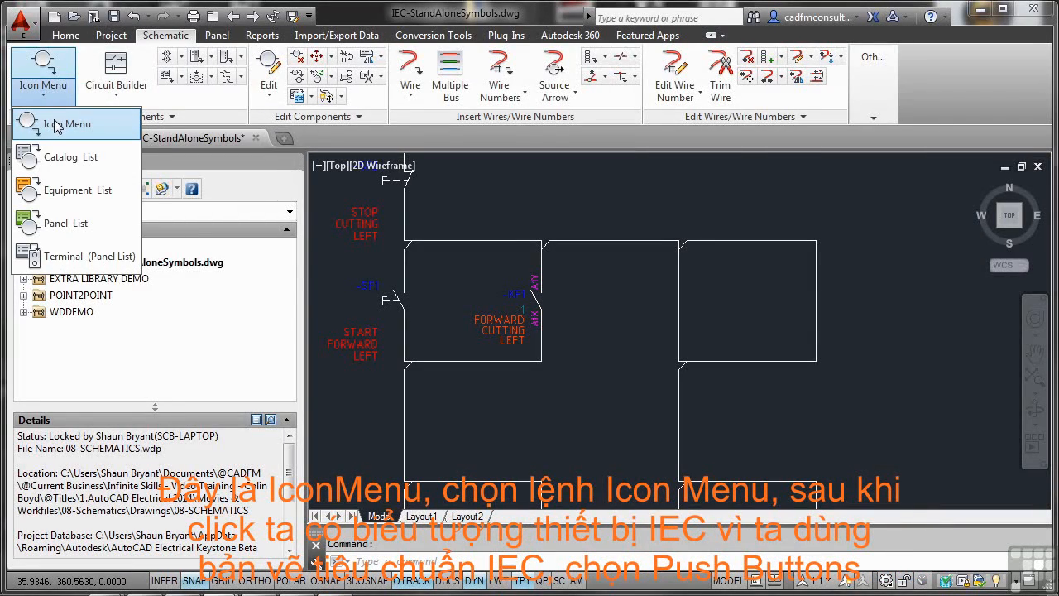
{"action": "left_click", "coordinate": [56, 126]}
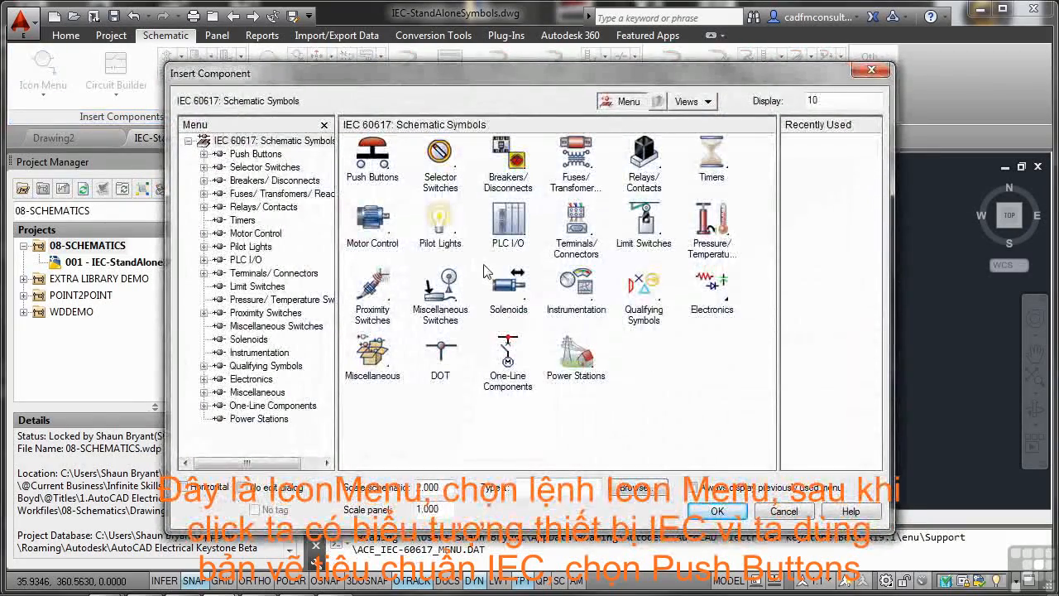
{"action": "left_click", "coordinate": [374, 152]}
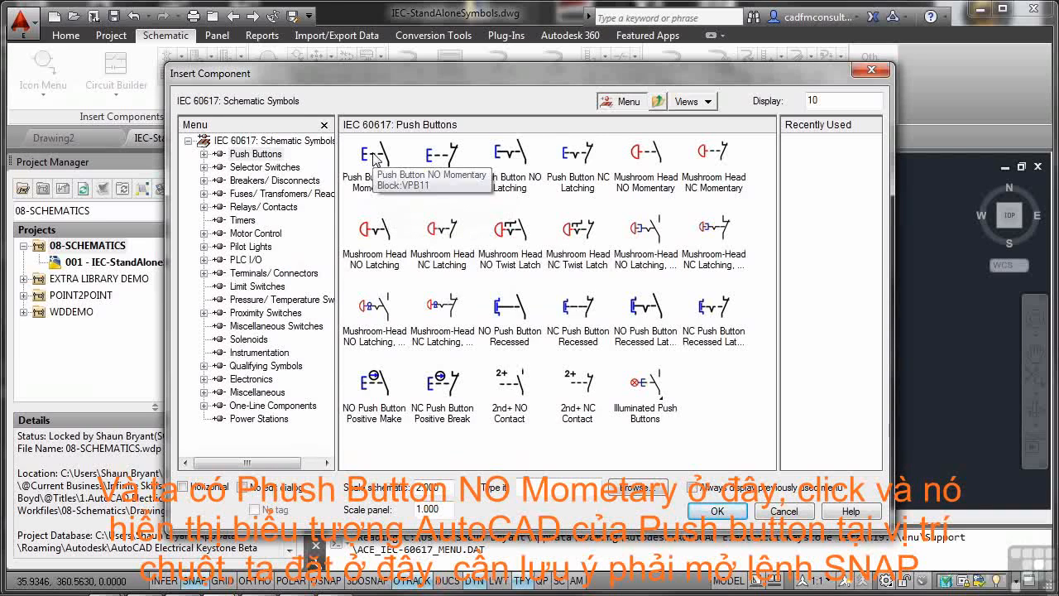
{"action": "left_click", "coordinate": [374, 155]}
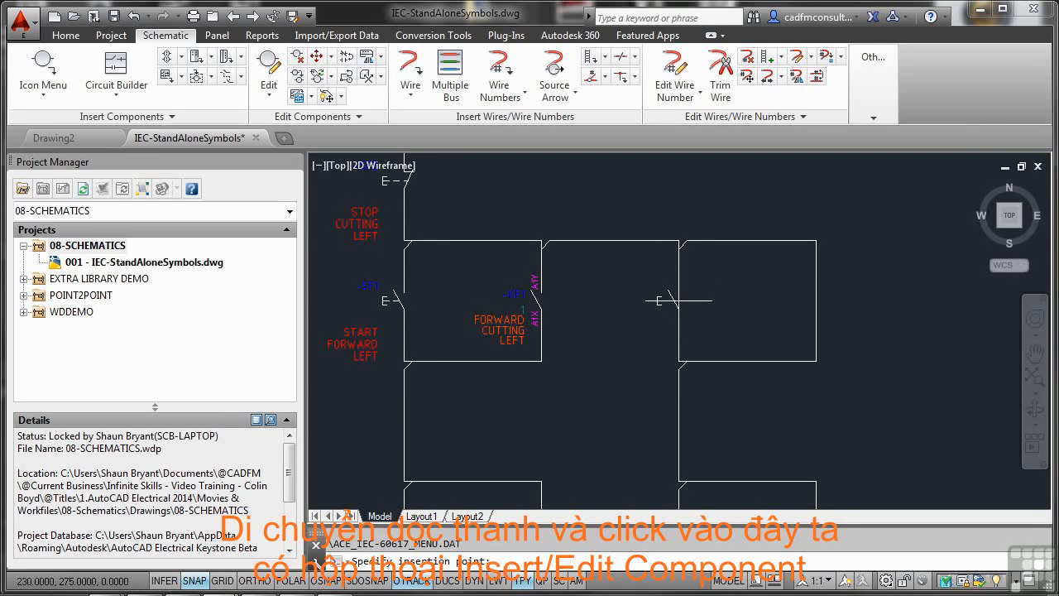
{"action": "left_click", "coordinate": [659, 301]}
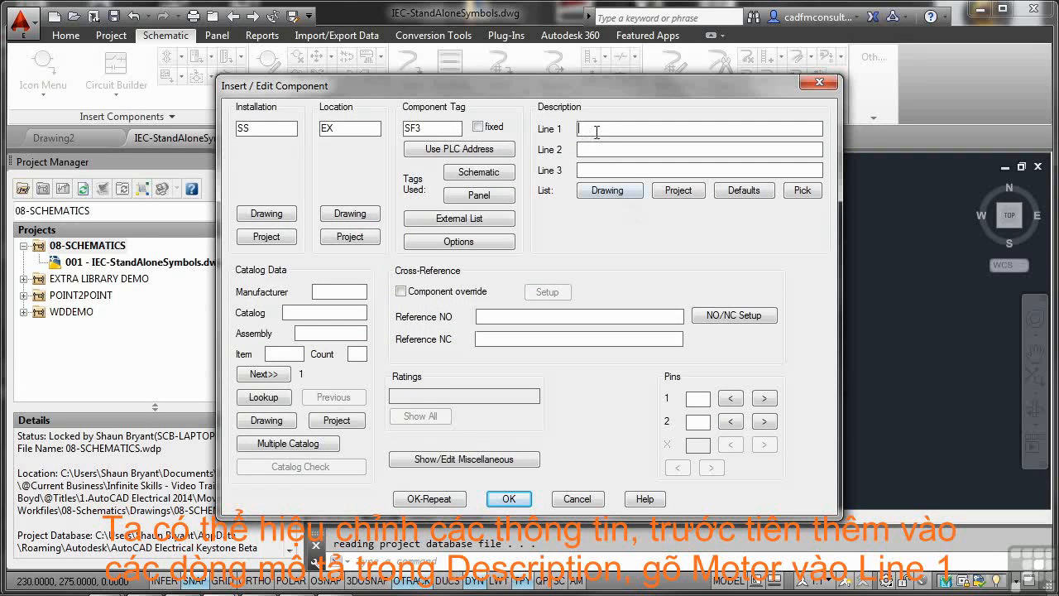
Step: Describe the push button as MOTOR on description line 1 and START on line 2
{"action": "type", "text": "Motor"}
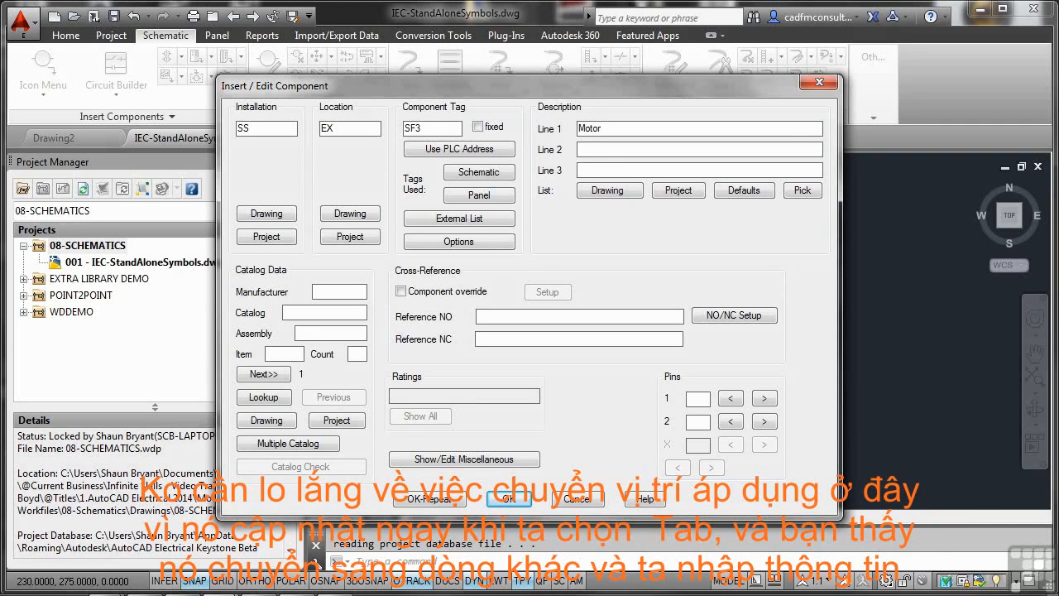
{"action": "key", "text": "Tab"}
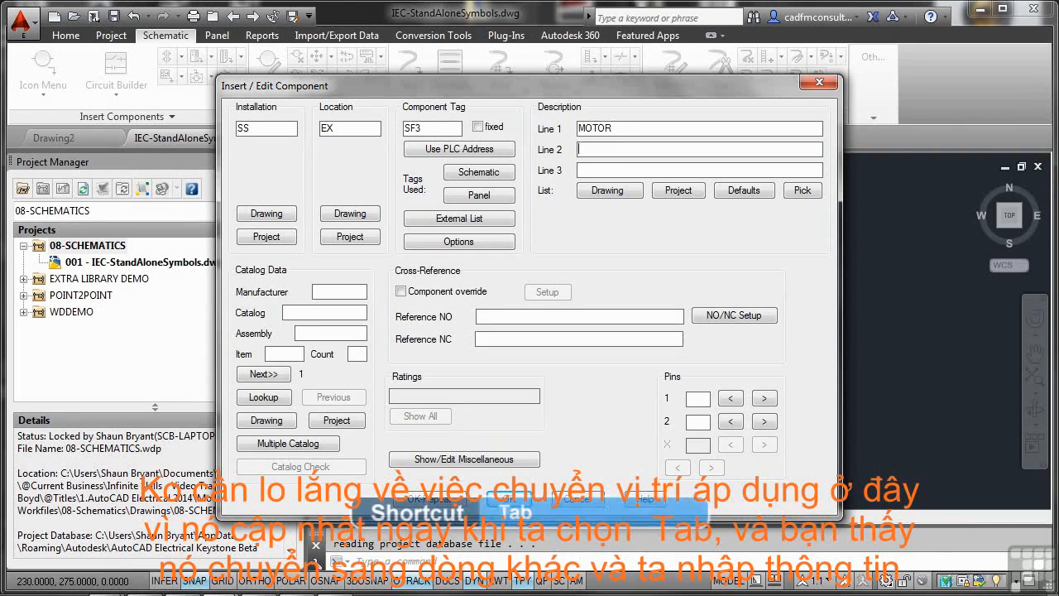
{"action": "type", "text": "Star"}
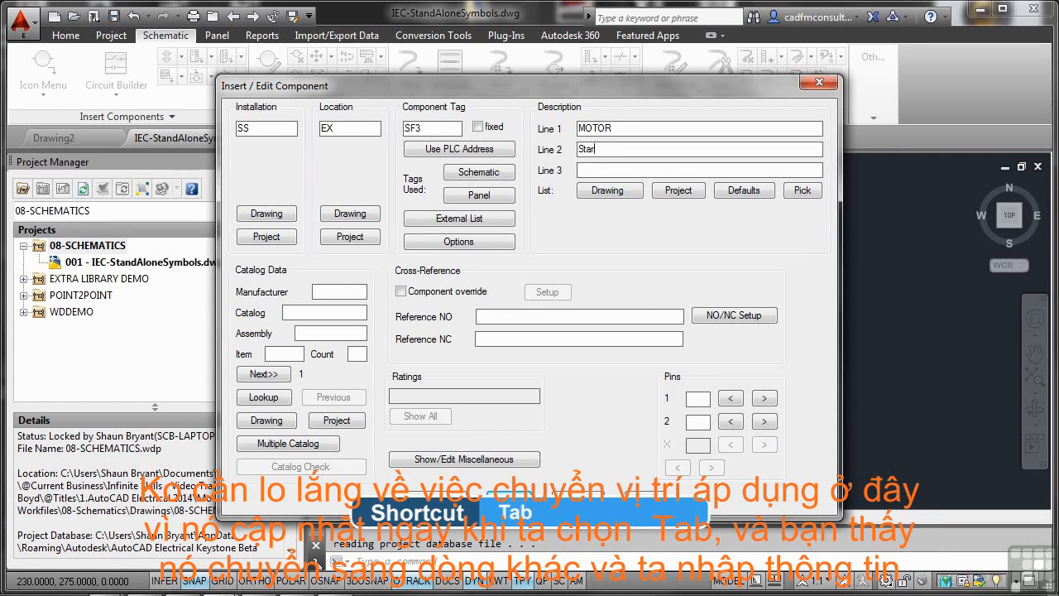
{"action": "type", "text": "t"}
{"action": "key", "text": "Tab"}
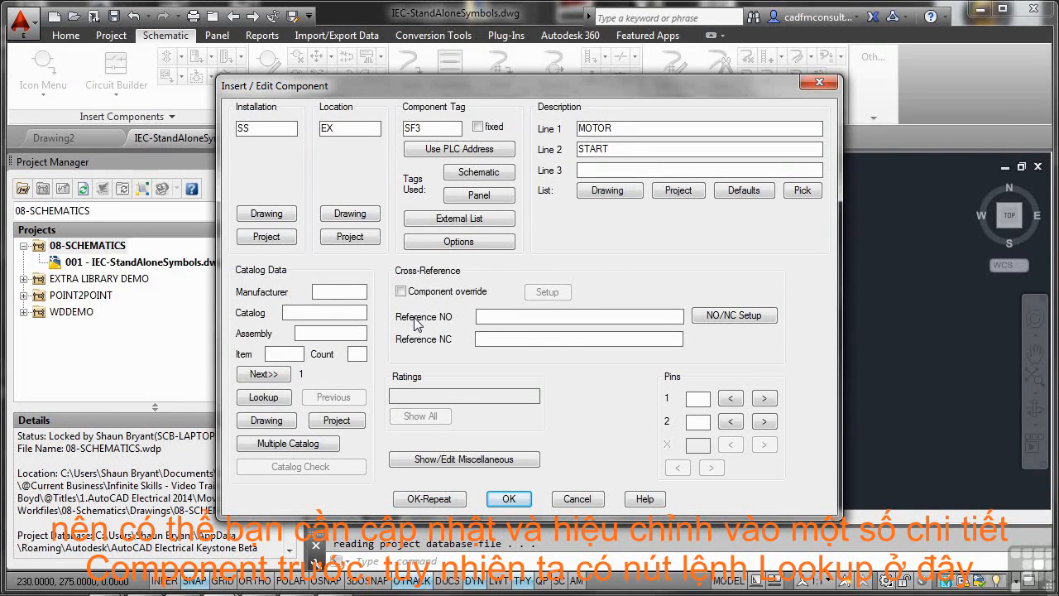
Step: Assign the AB catalog part 800H-BR6D1 and item number 50 to the push button and accept the component
{"action": "left_click", "coordinate": [263, 397]}
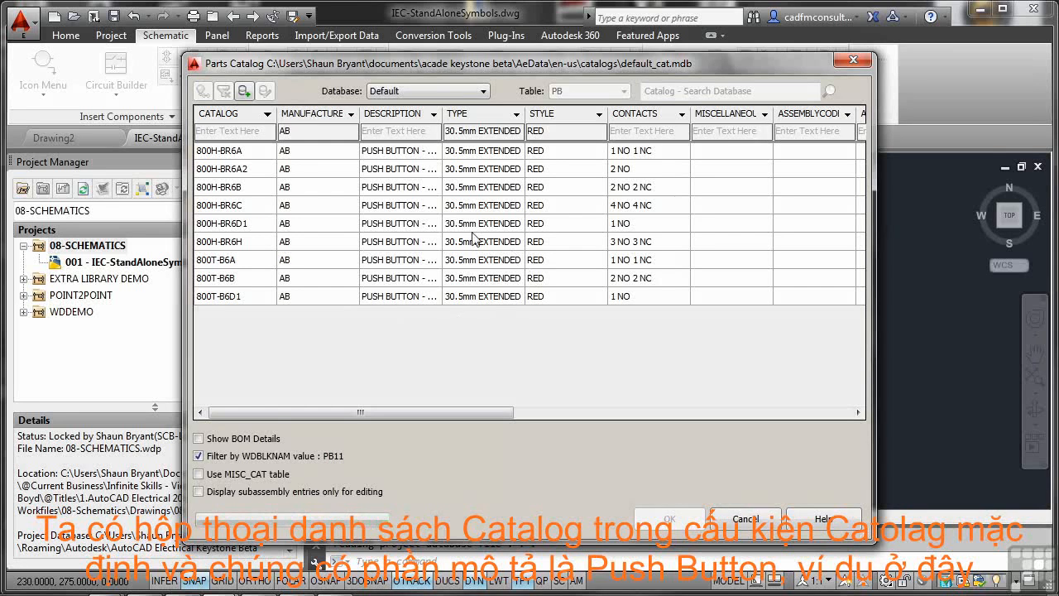
{"action": "left_click", "coordinate": [251, 225]}
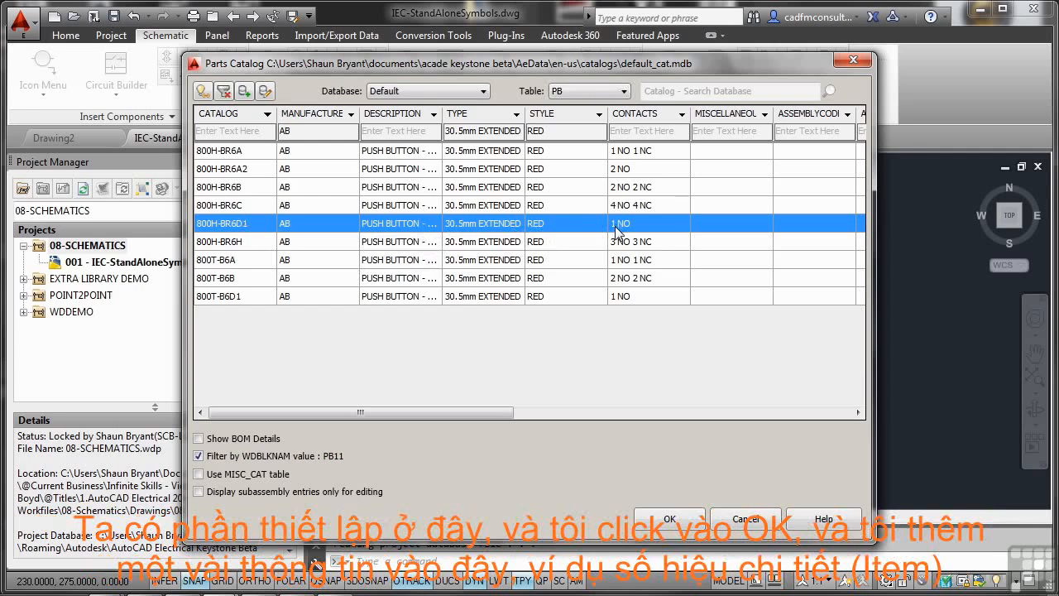
{"action": "left_click", "coordinate": [671, 519]}
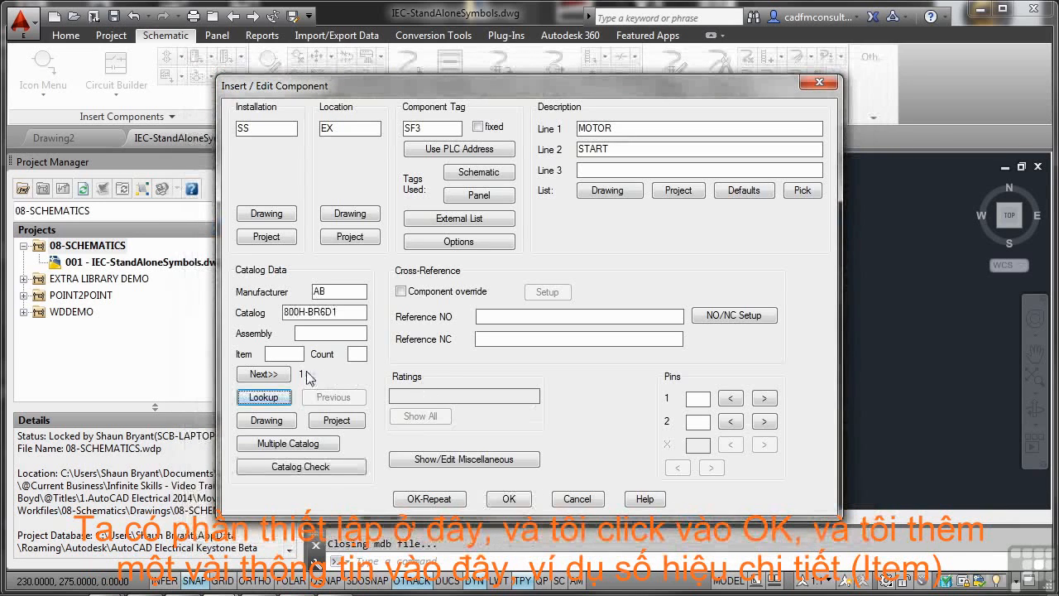
{"action": "left_click", "coordinate": [284, 354]}
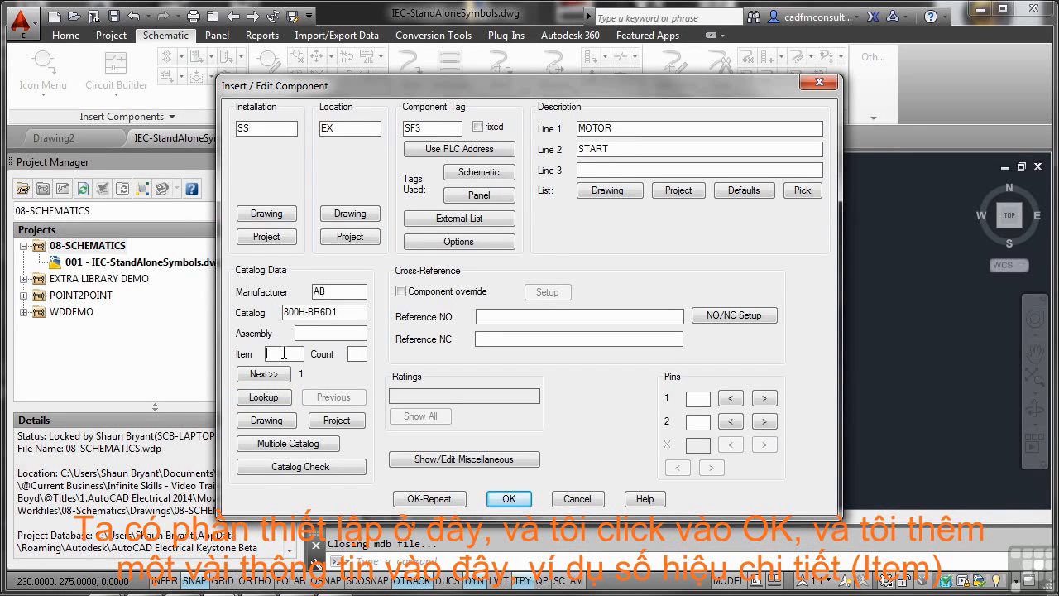
{"action": "type", "text": "50"}
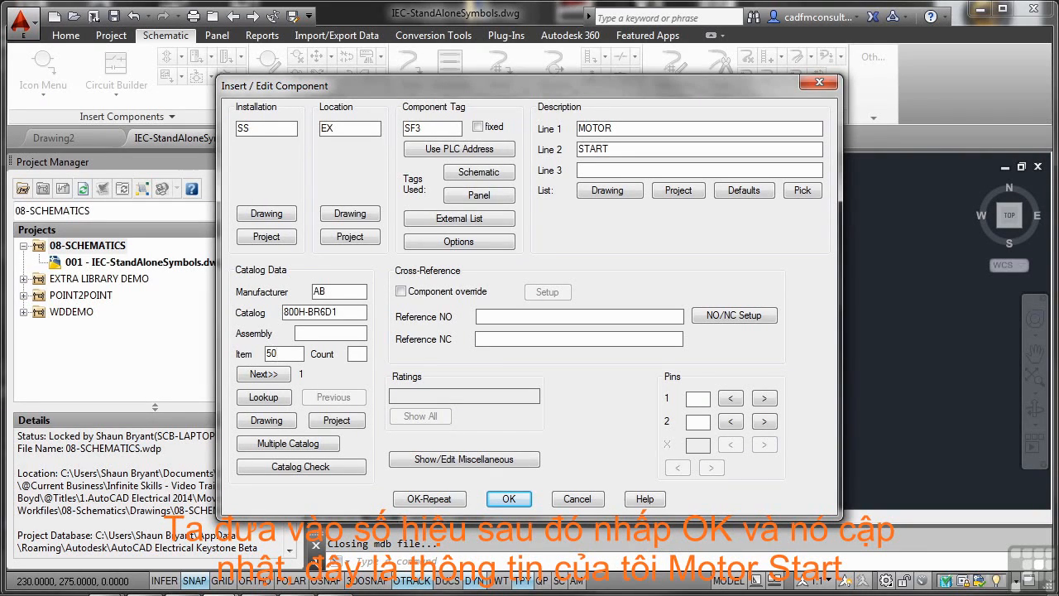
{"action": "left_click", "coordinate": [509, 500]}
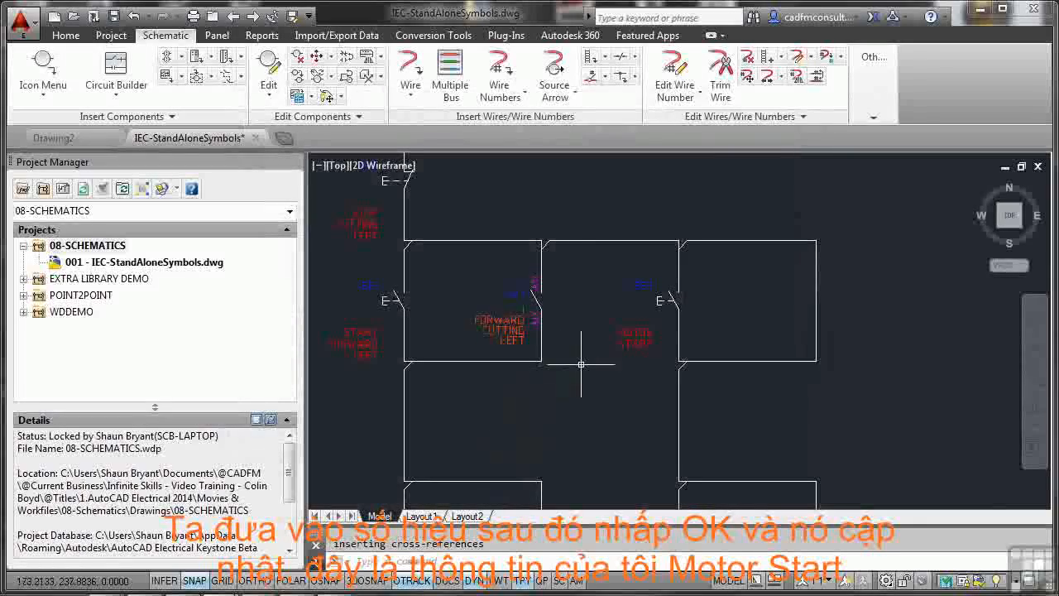
Step: Turn snap off and review the MOTOR START push button's data with Edit Component
{"action": "scroll", "coordinate": [640, 324], "scroll_direction": "up", "scroll_amount": 4}
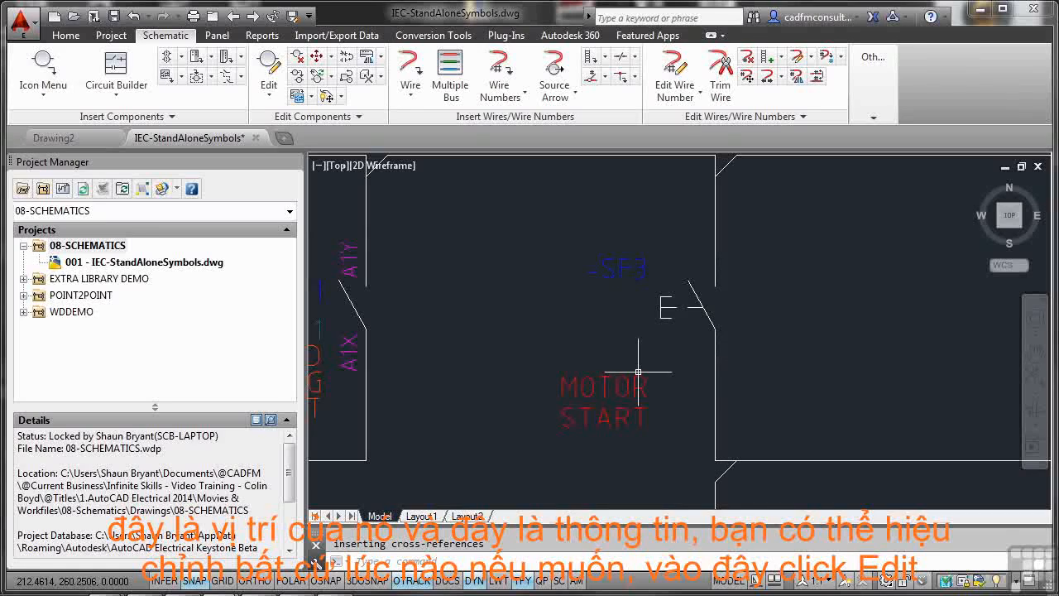
{"action": "left_click", "coordinate": [266, 98]}
{"action": "left_click", "coordinate": [278, 123]}
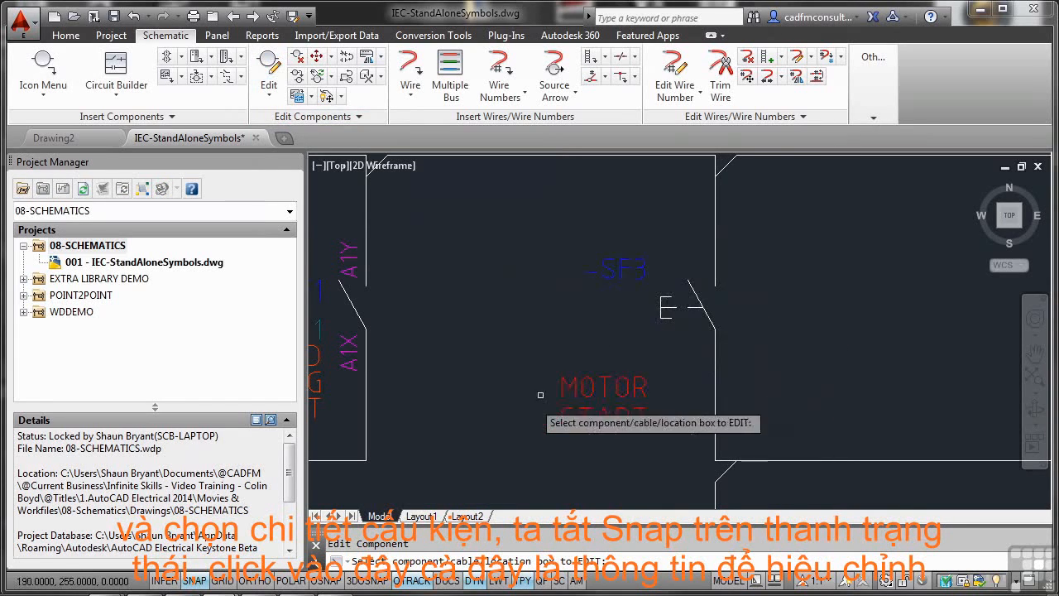
{"action": "left_click", "coordinate": [193, 581]}
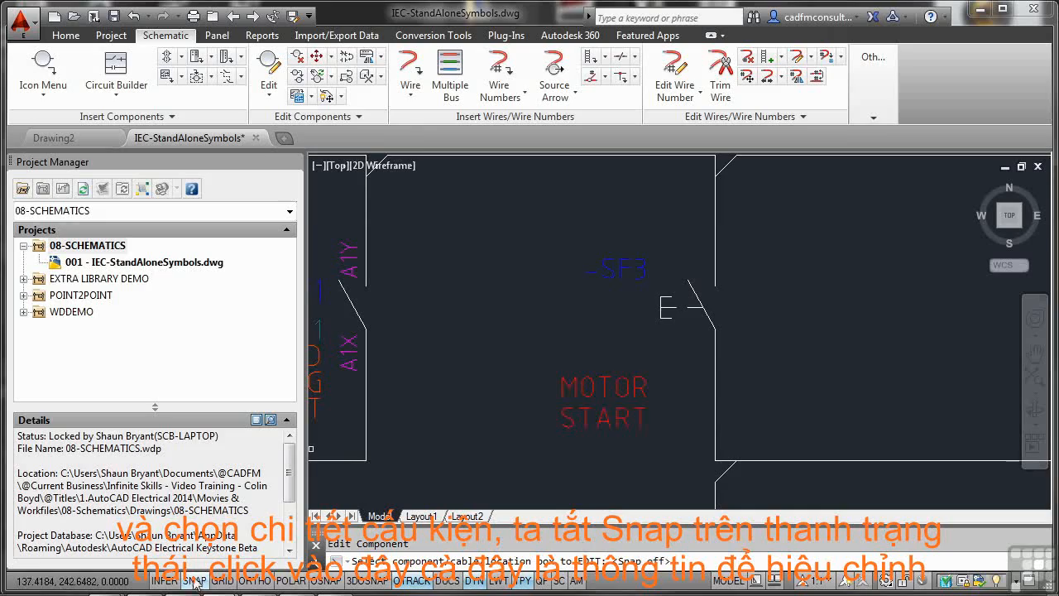
{"action": "left_click", "coordinate": [607, 387]}
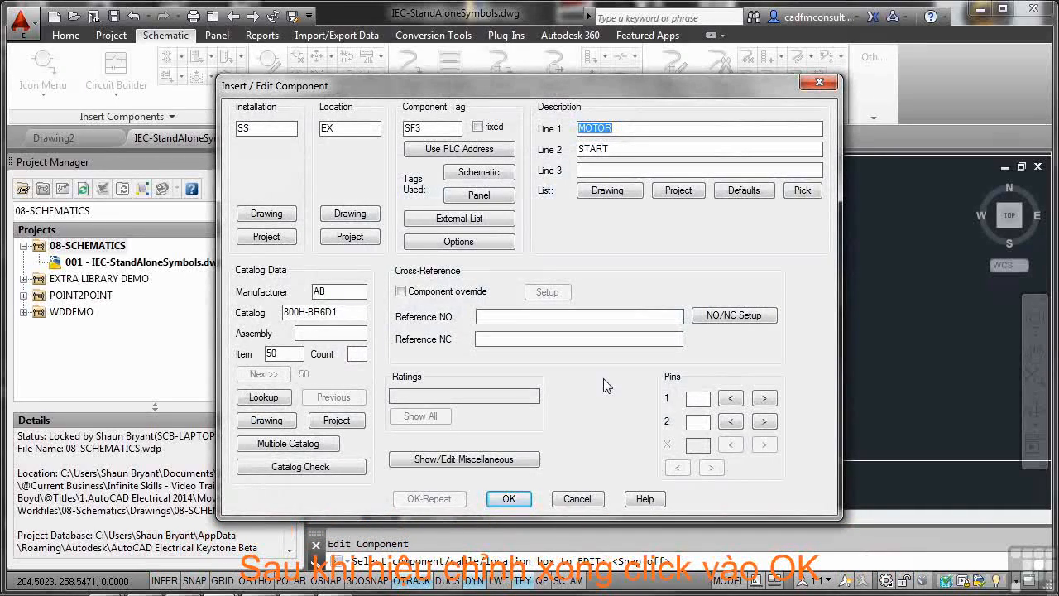
{"action": "left_click", "coordinate": [510, 499]}
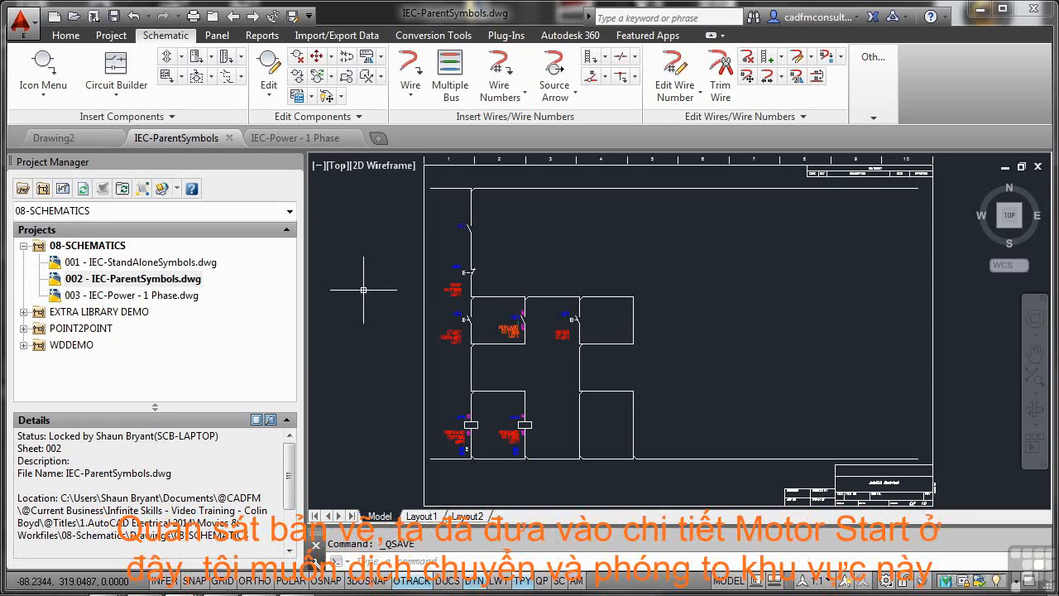
Step: Turn snap on and insert a Relay Coil symbol on the left vertical wire of the empty lower loop, level with the neighbouring coils
{"action": "scroll", "coordinate": [565, 334], "scroll_direction": "up", "scroll_amount": 6}
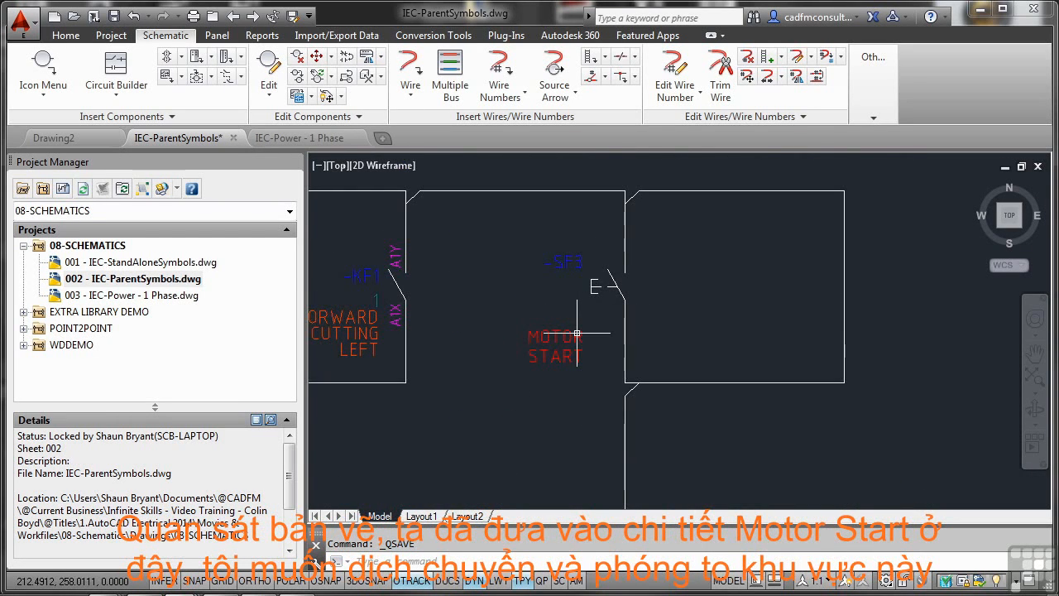
{"action": "scroll", "coordinate": [577, 333], "scroll_direction": "down", "scroll_amount": 4}
{"action": "middle_click_drag", "start_coordinate": [603, 396], "coordinate": [637, 300]}
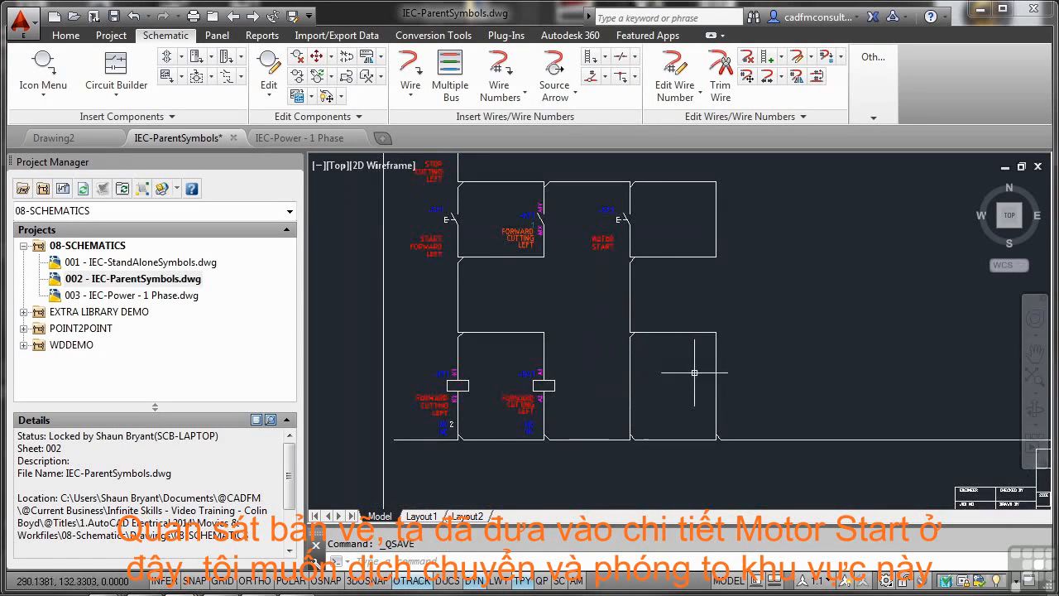
{"action": "scroll", "coordinate": [632, 386], "scroll_direction": "up", "scroll_amount": 4}
{"action": "mouse_move", "coordinate": [633, 386]}
{"action": "middle_mouse_down"}
{"action": "mouse_move", "coordinate": [662, 343]}
{"action": "mouse_move", "coordinate": [654, 334]}
{"action": "middle_mouse_up"}
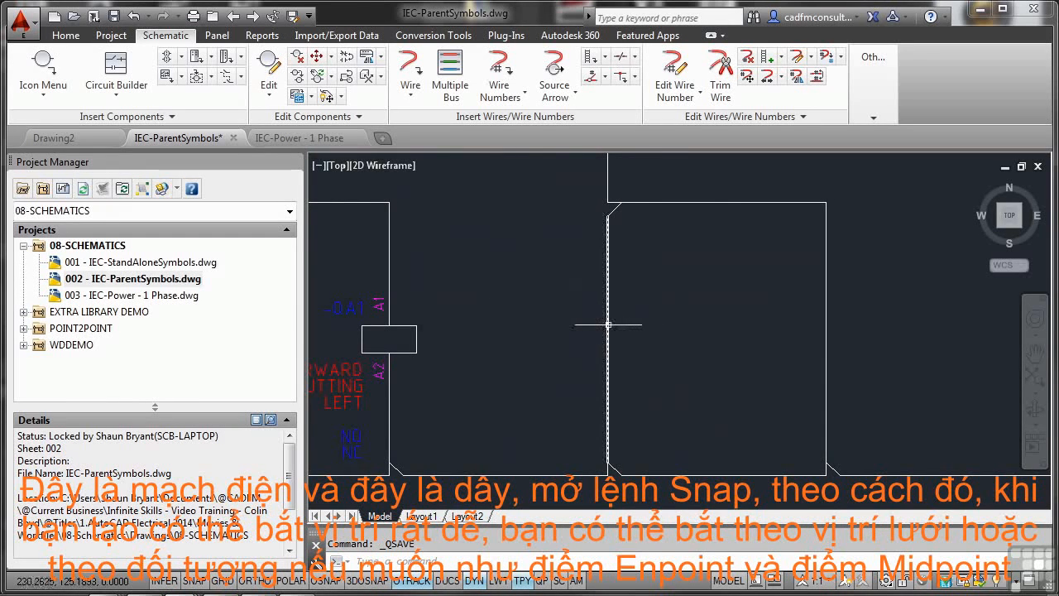
{"action": "mouse_move", "coordinate": [608, 324]}
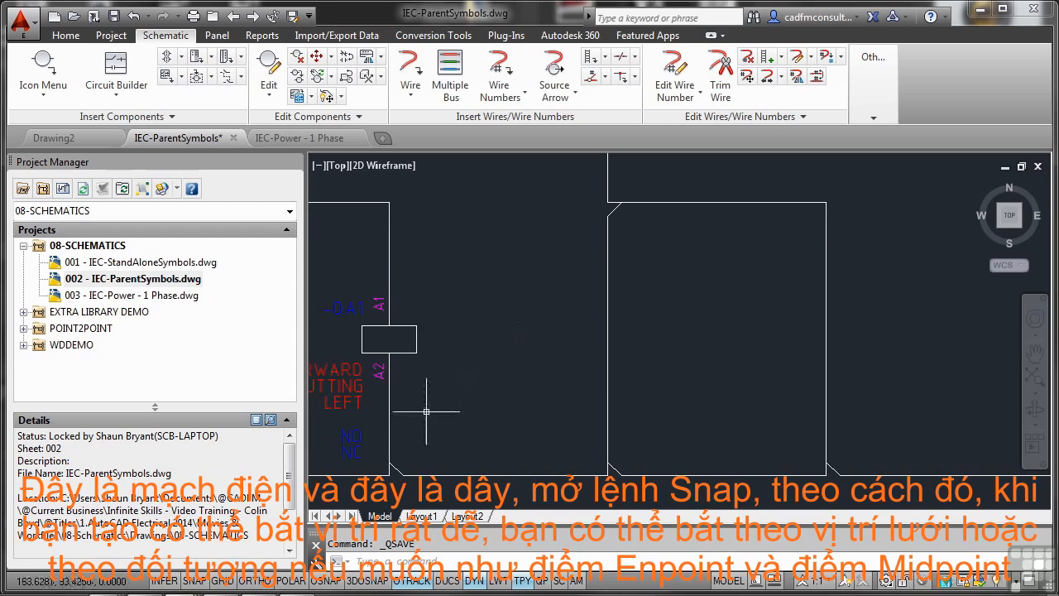
{"action": "left_click", "coordinate": [193, 580]}
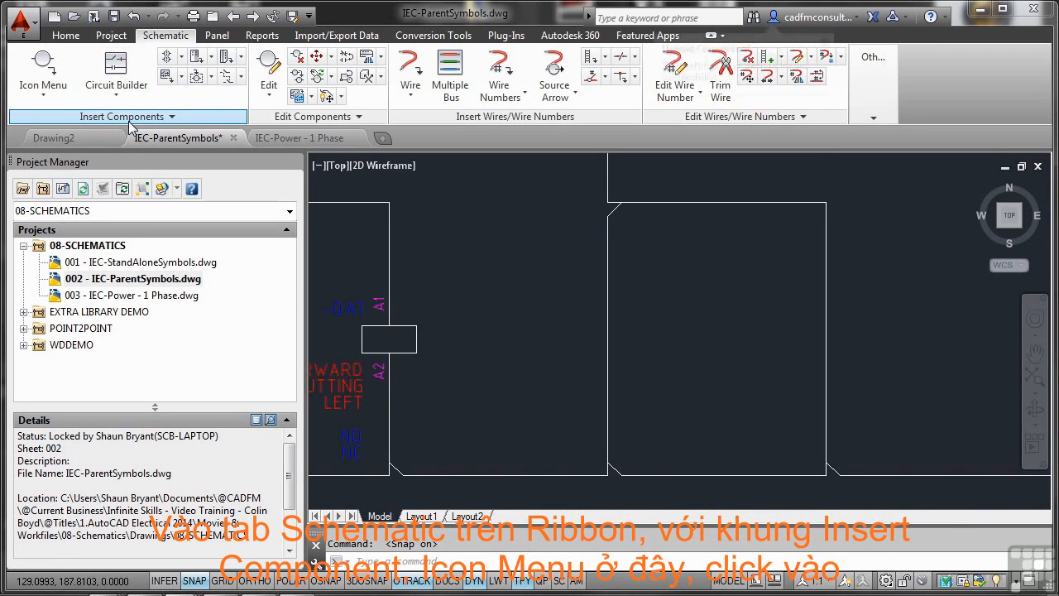
{"action": "left_click", "coordinate": [43, 64]}
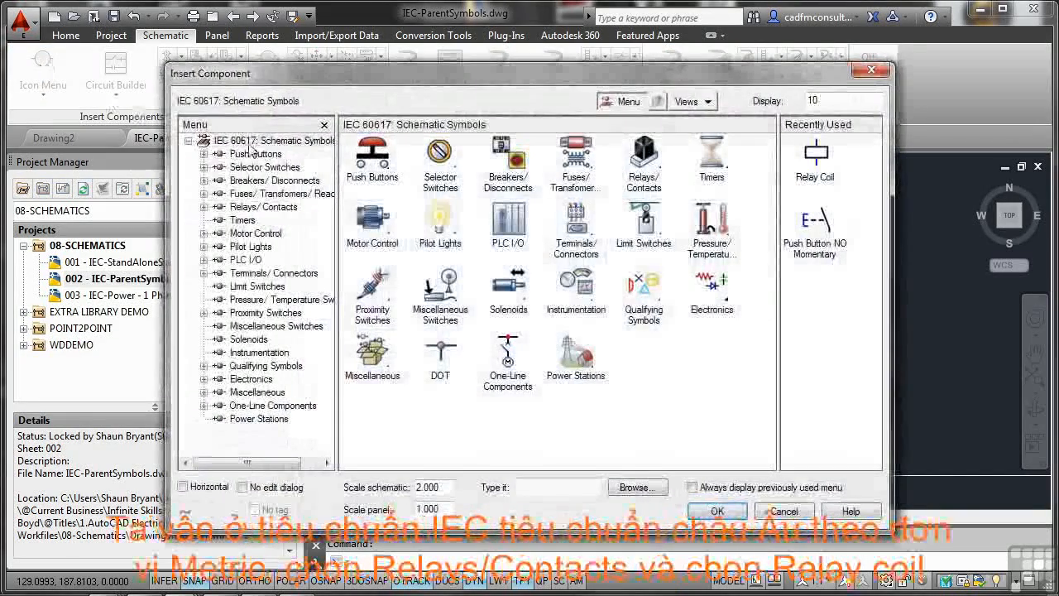
{"action": "left_click", "coordinate": [644, 157]}
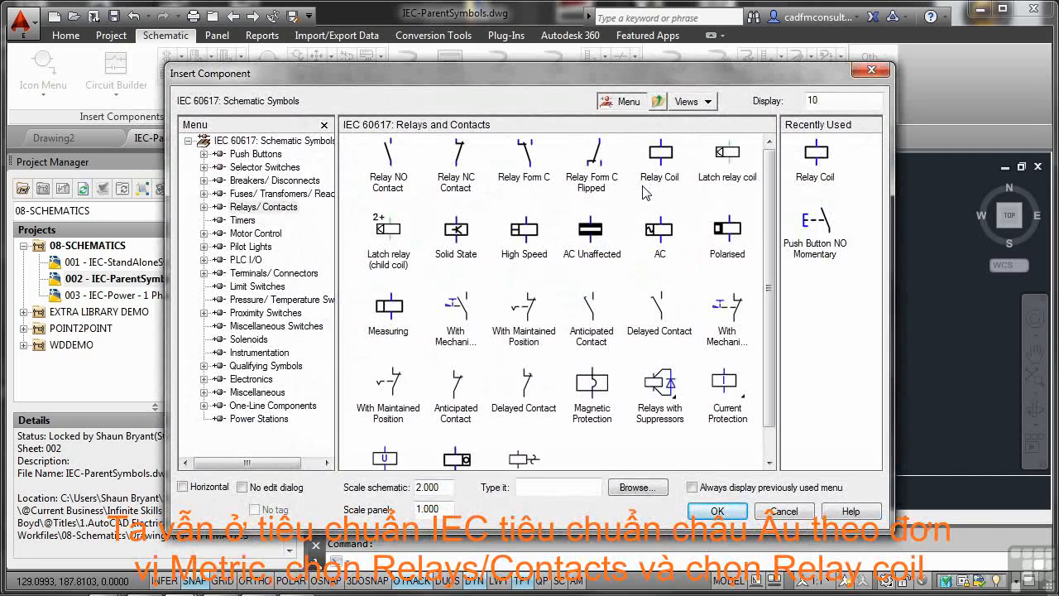
{"action": "left_click", "coordinate": [662, 154]}
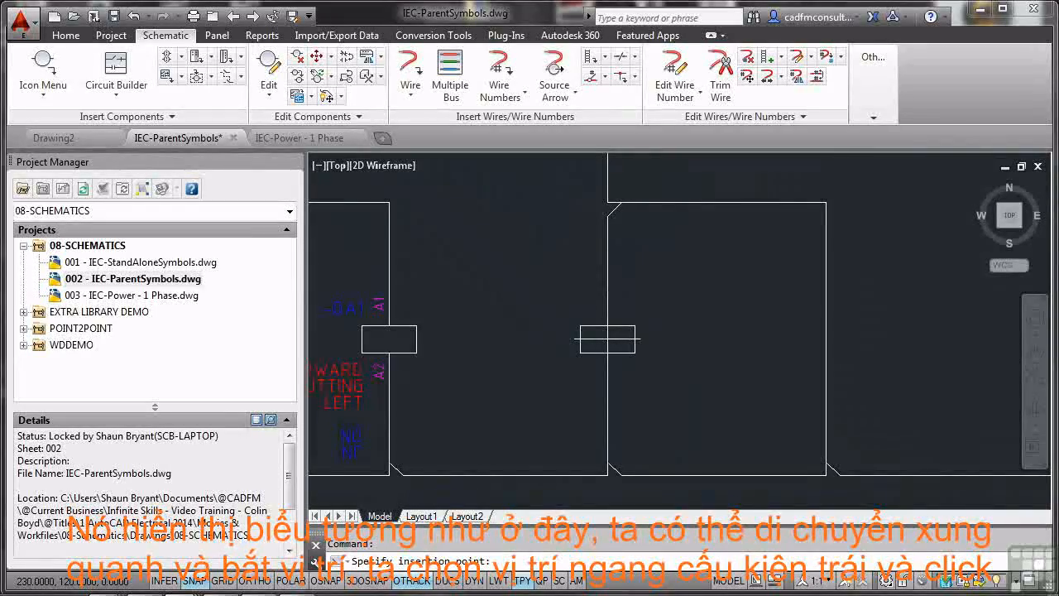
{"action": "left_click", "coordinate": [607, 340]}
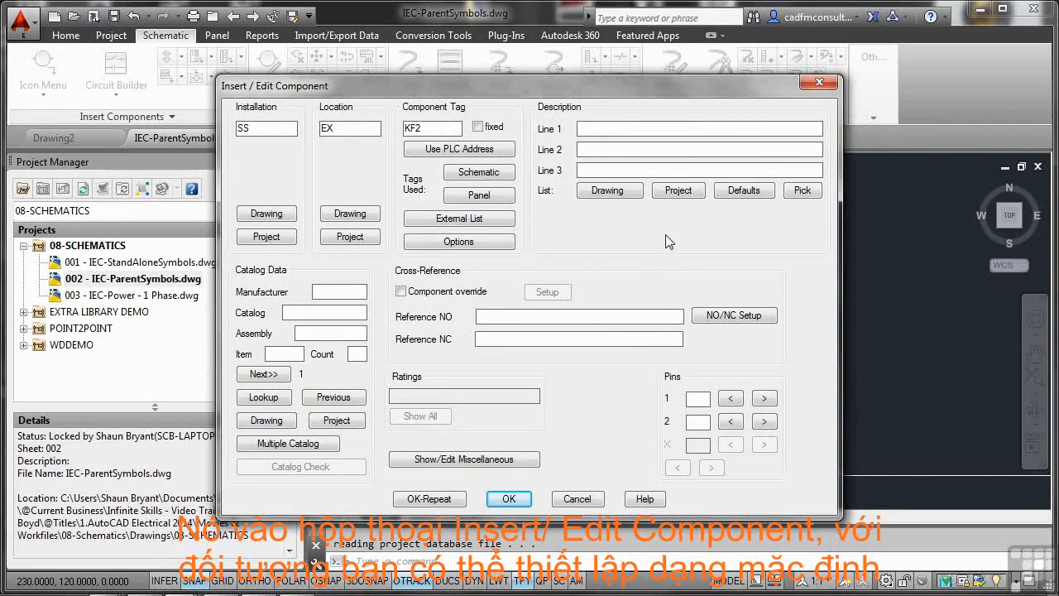
Step: Describe the new relay coil with the default relay description SYSTEM|ENABLED on lines 1 and 2
{"action": "left_click", "coordinate": [741, 191]}
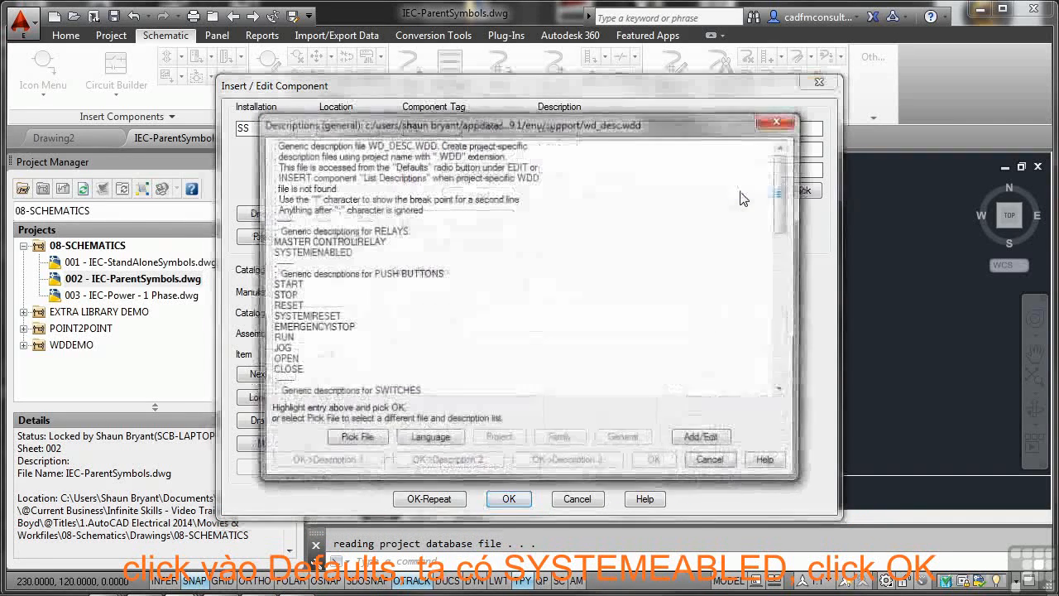
{"action": "left_click", "coordinate": [333, 253]}
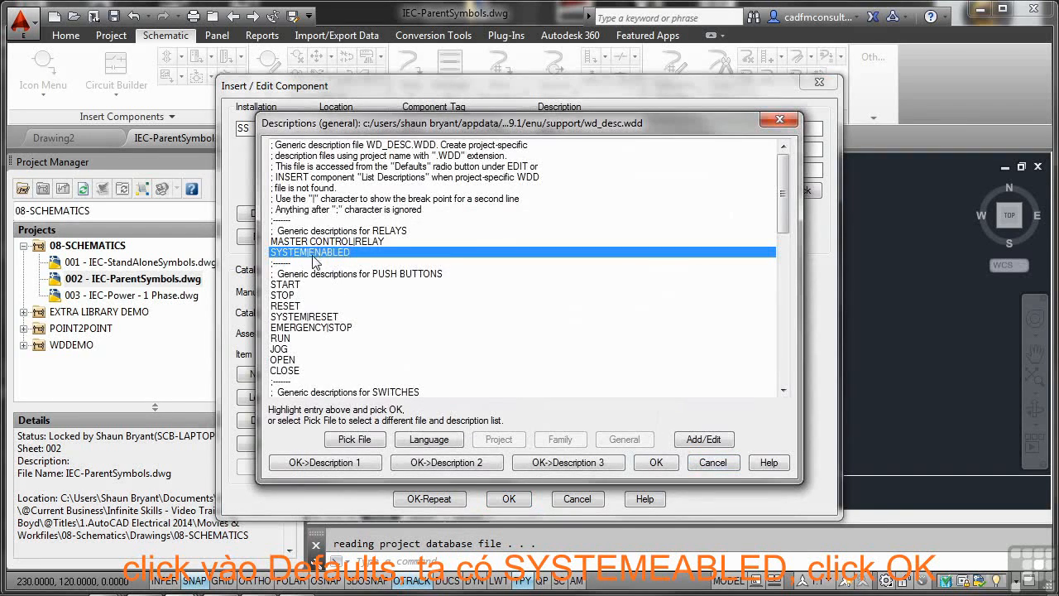
{"action": "left_click", "coordinate": [653, 465]}
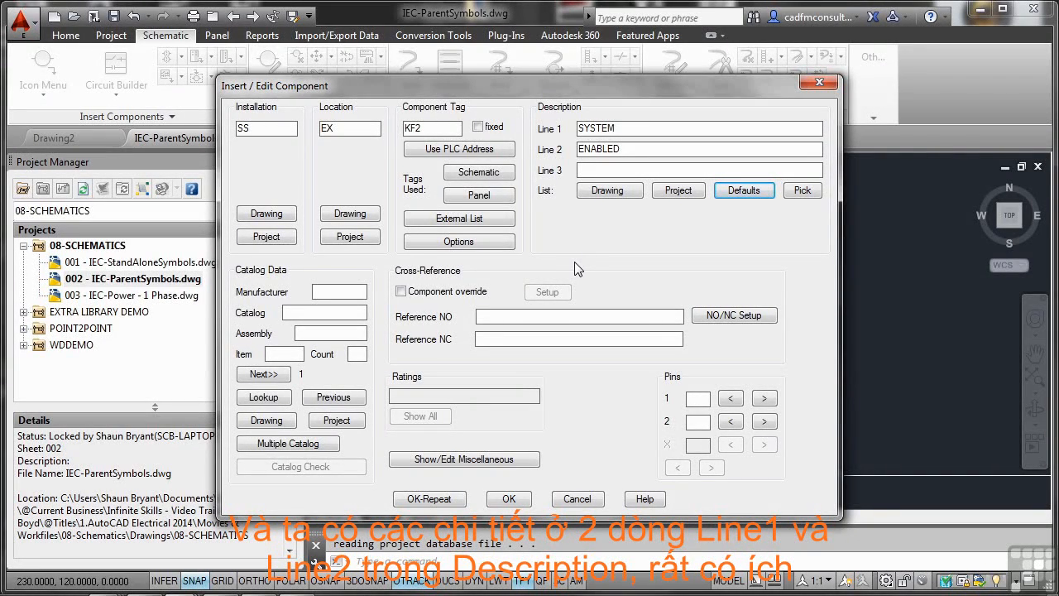
Step: Assign the AB catalog part 700-PK200A1 to the SYSTEM ENABLED relay coil and accept the component
{"action": "left_click", "coordinate": [263, 398]}
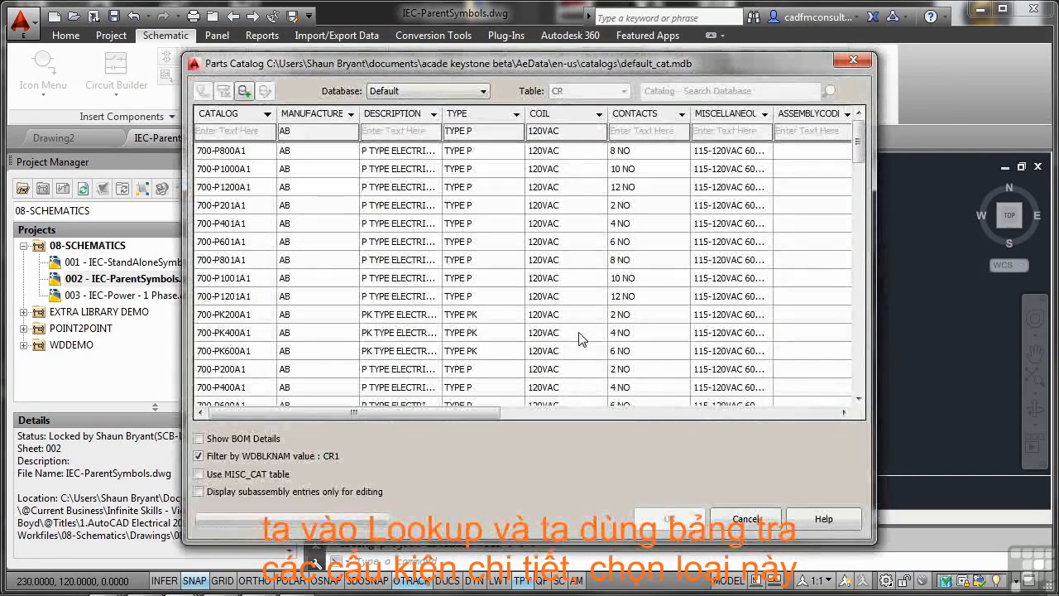
{"action": "left_click", "coordinate": [252, 315]}
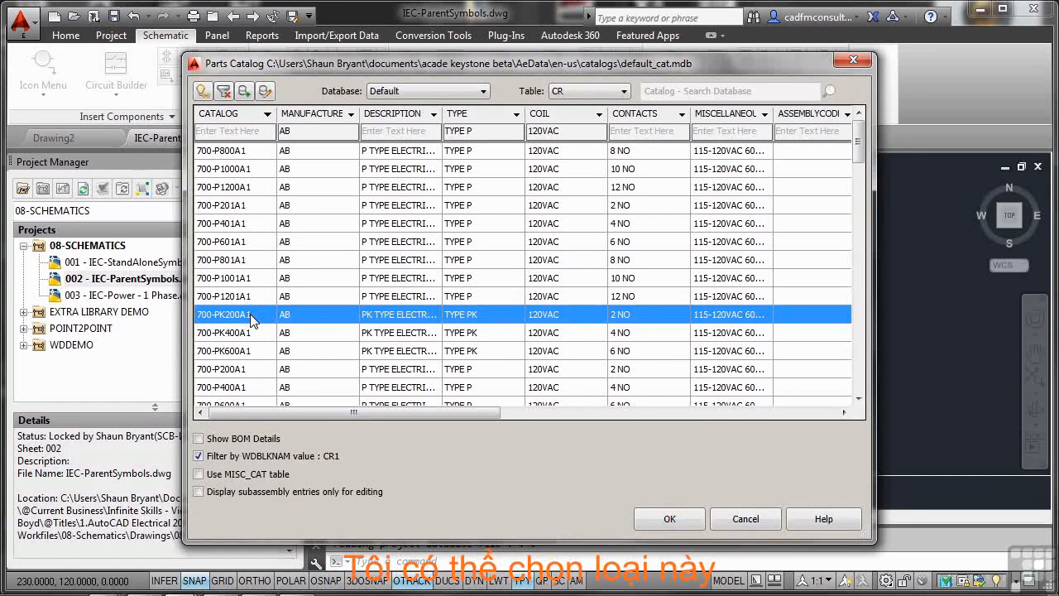
{"action": "left_click", "coordinate": [253, 210]}
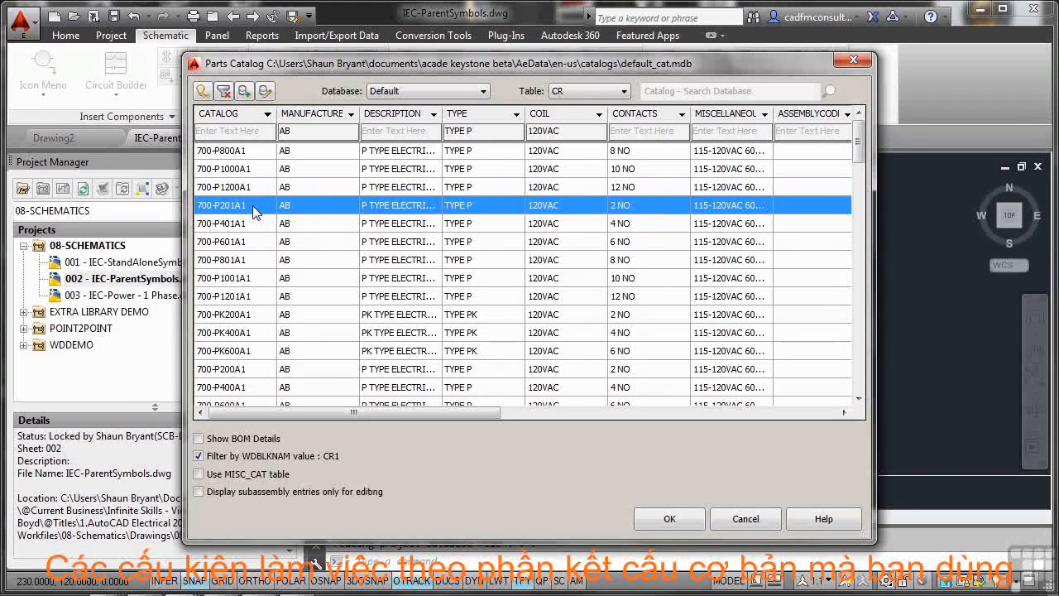
{"action": "left_click", "coordinate": [258, 318]}
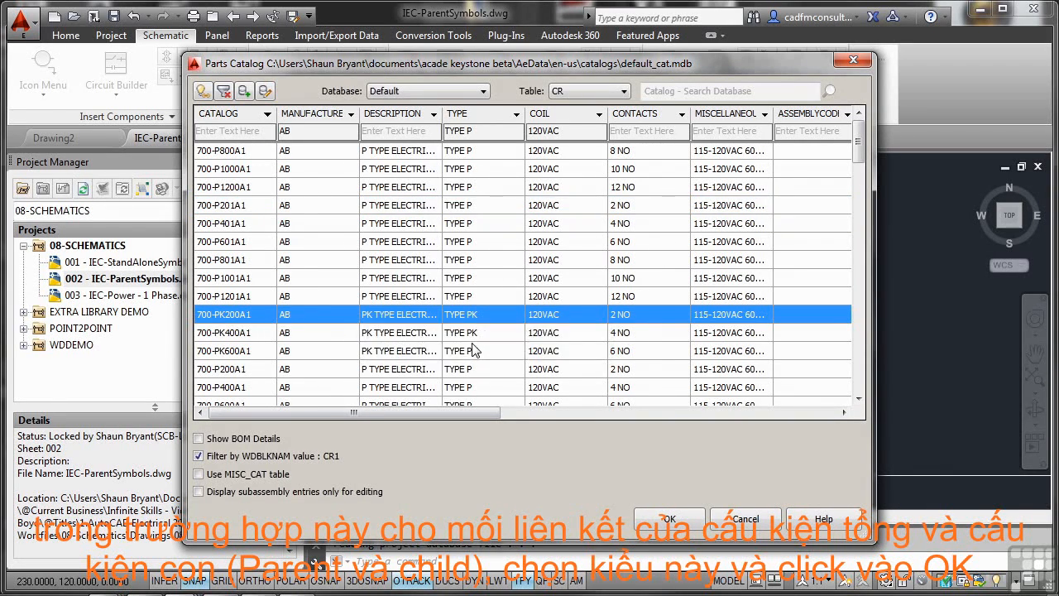
{"action": "left_click", "coordinate": [686, 518]}
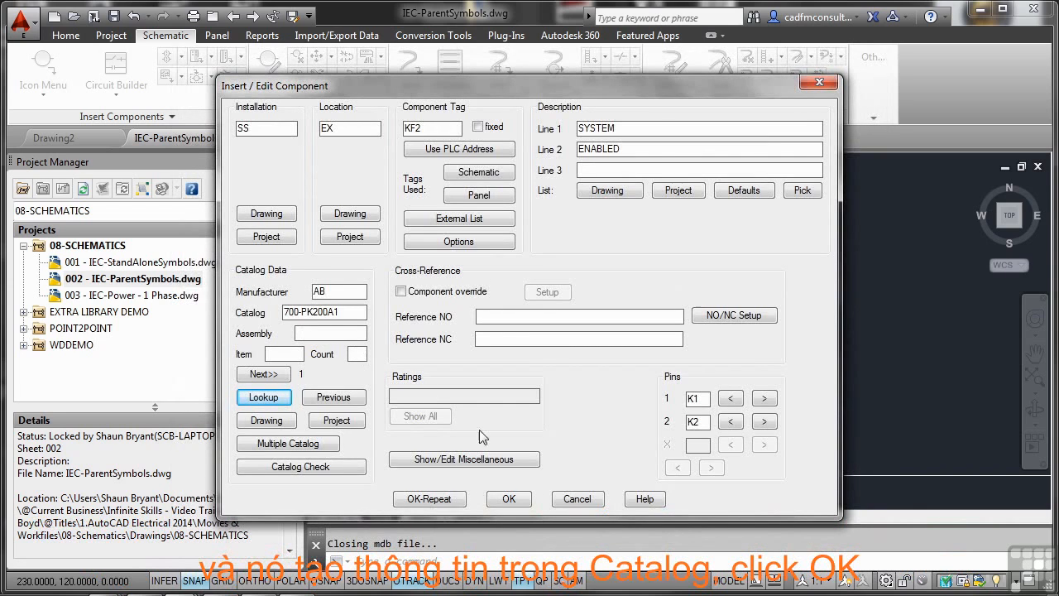
{"action": "left_click", "coordinate": [509, 499]}
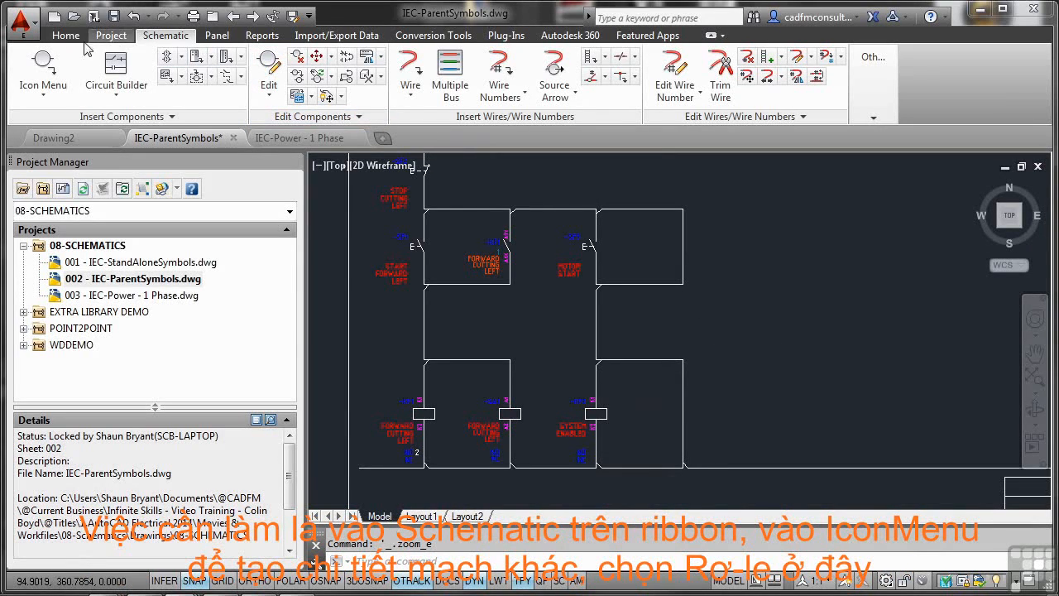
Step: Insert a Relay NO Contact symbol on the right vertical wire of the upper loop, level with the MOTOR START push button
{"action": "left_click", "coordinate": [44, 64]}
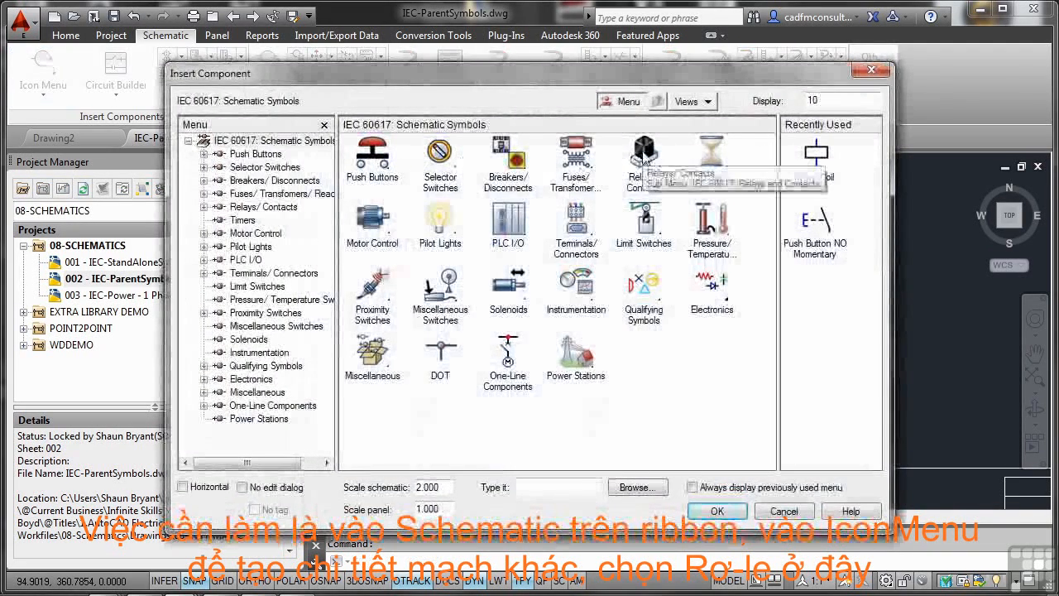
{"action": "left_click", "coordinate": [644, 153]}
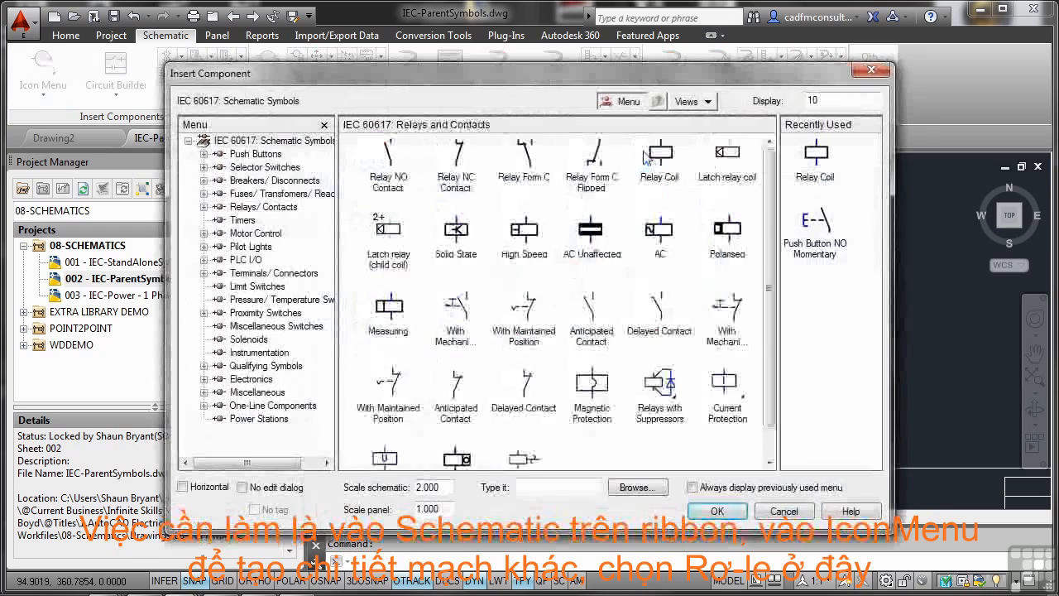
{"action": "left_click", "coordinate": [387, 170]}
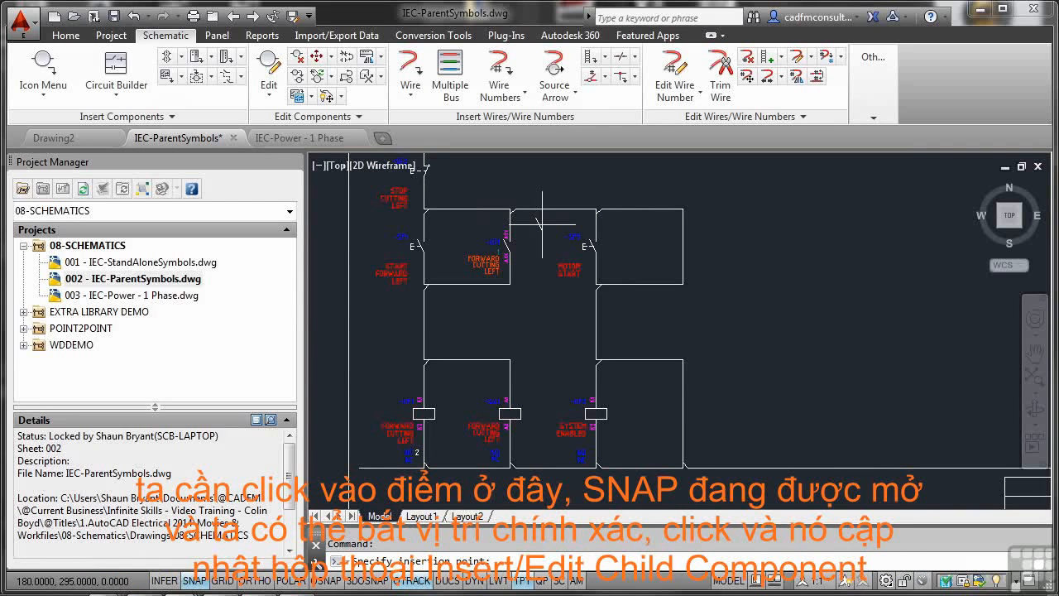
{"action": "left_click", "coordinate": [678, 246]}
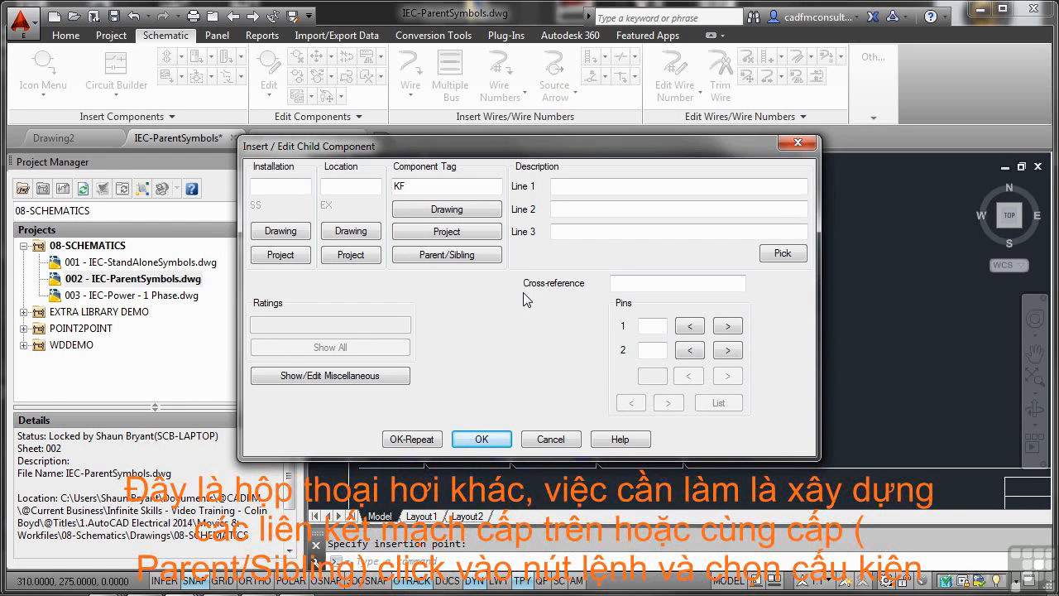
Step: Link the new contact to the SYSTEM ENABLED relay coil as its parent, accept it, and inspect the annotations of both symbols
{"action": "left_click", "coordinate": [460, 260]}
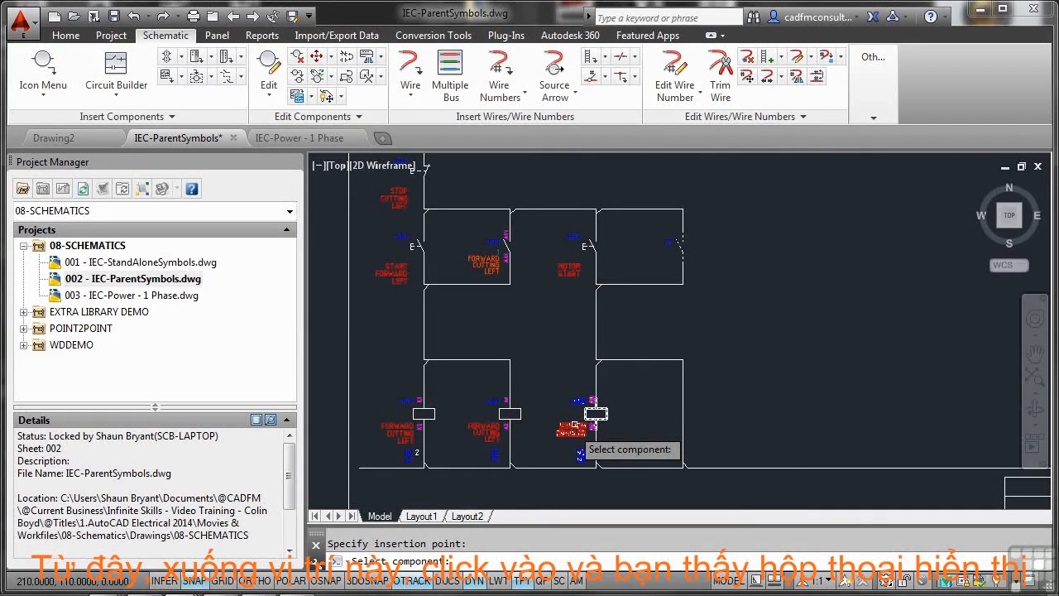
{"action": "left_click", "coordinate": [596, 413]}
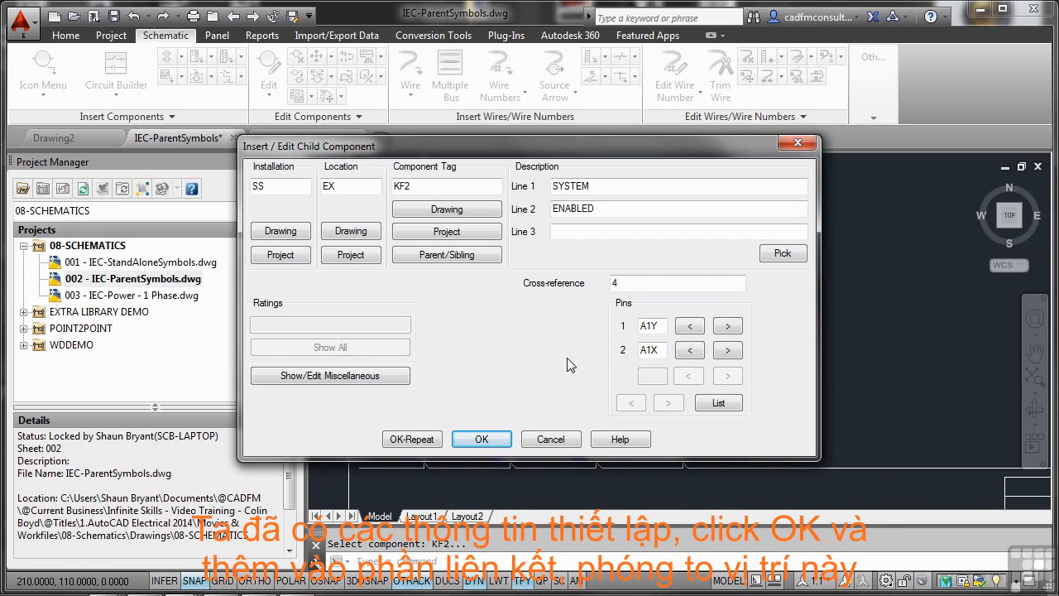
{"action": "left_click", "coordinate": [483, 439]}
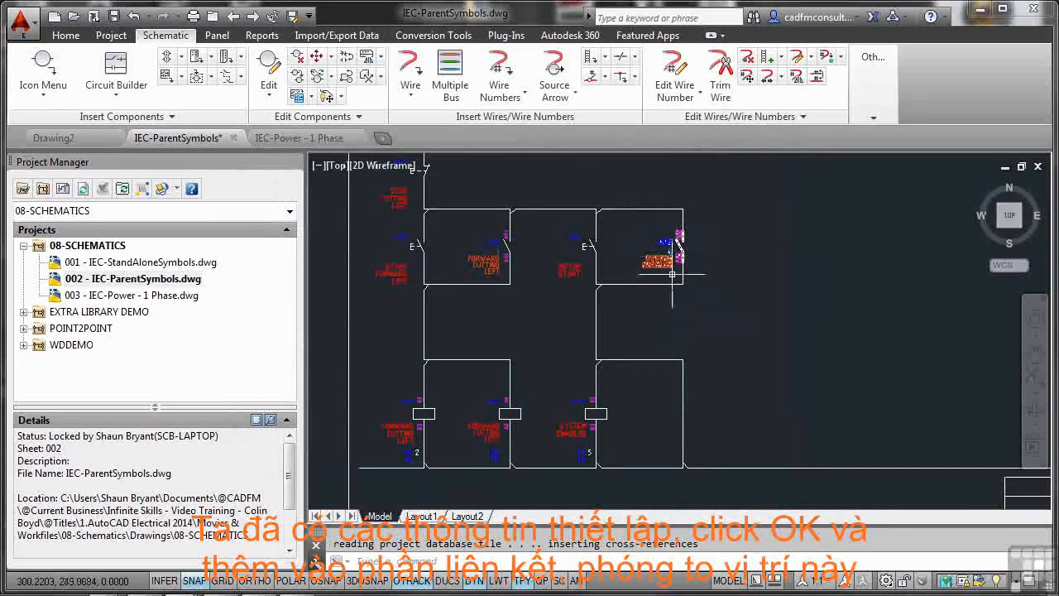
{"action": "scroll", "coordinate": [671, 251], "scroll_direction": "up", "scroll_amount": 5}
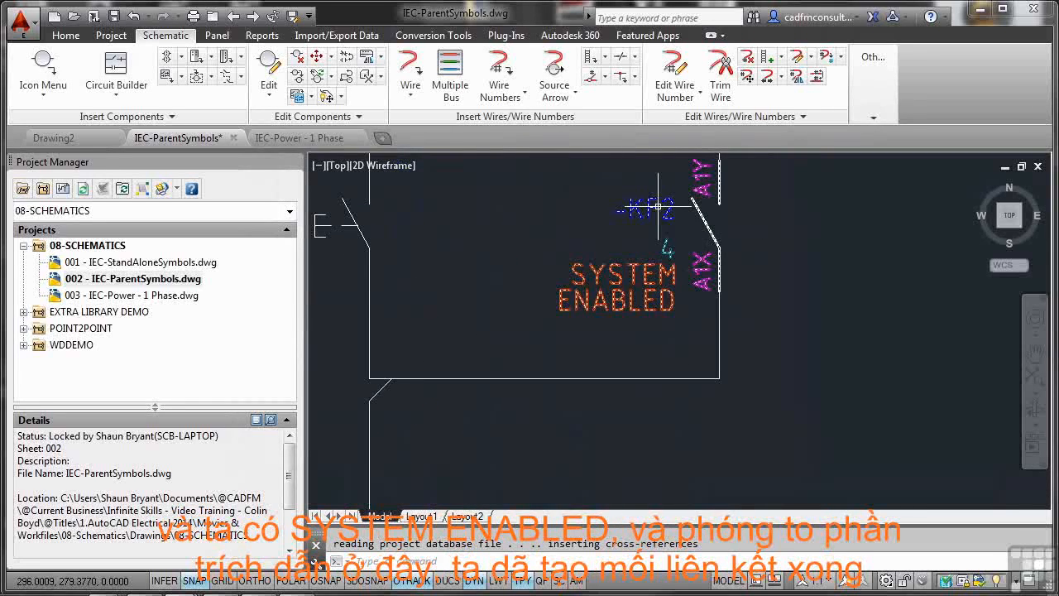
{"action": "scroll", "coordinate": [630, 286], "scroll_direction": "down", "scroll_amount": 6}
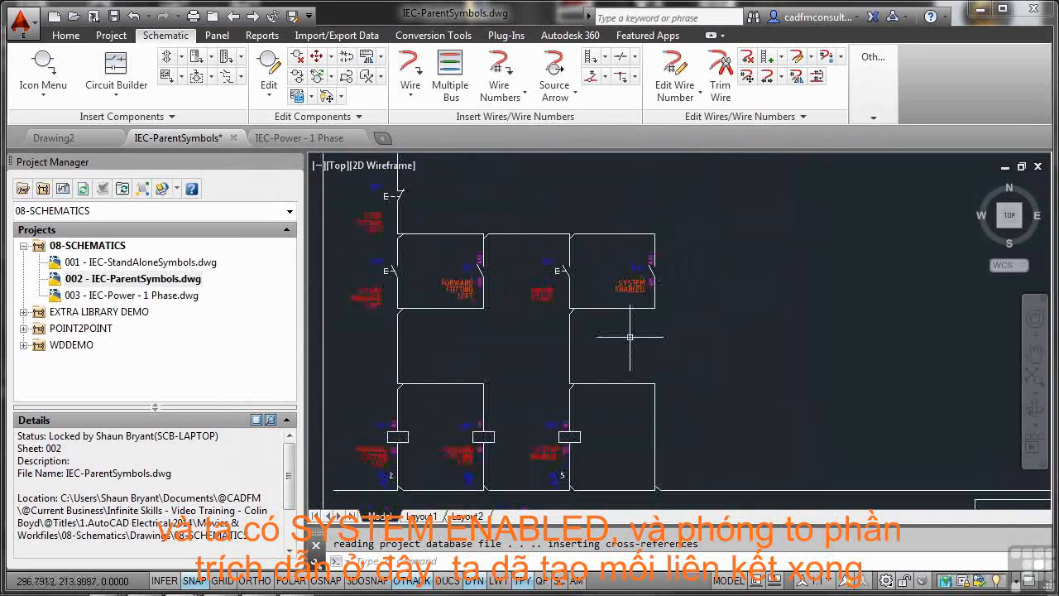
{"action": "scroll", "coordinate": [553, 441], "scroll_direction": "up", "scroll_amount": 6}
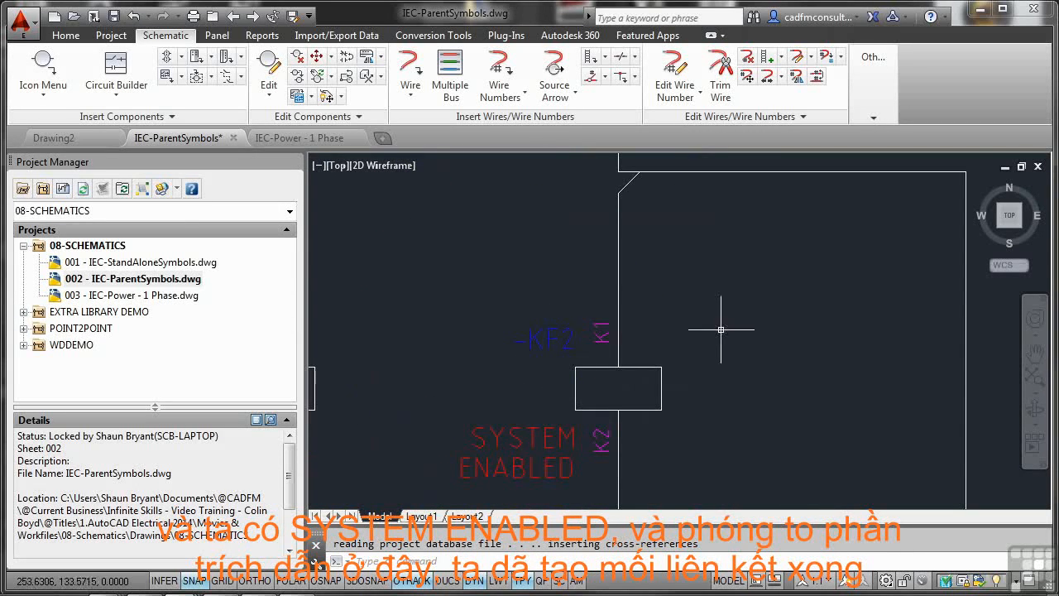
{"action": "scroll", "coordinate": [721, 330], "scroll_direction": "down", "scroll_amount": 5}
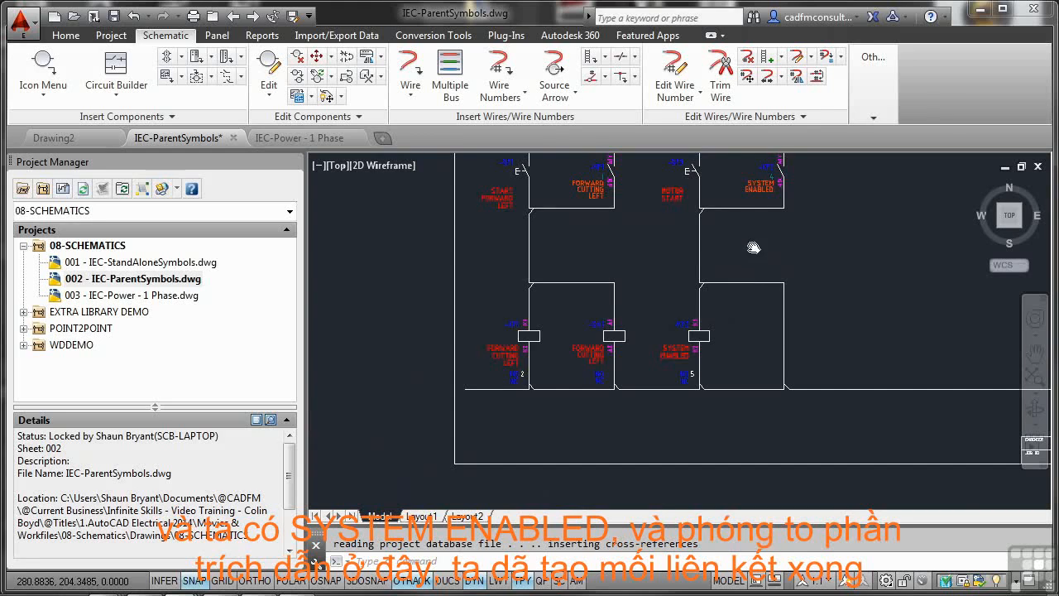
{"action": "middle_click_drag", "start_coordinate": [753, 247], "coordinate": [704, 287]}
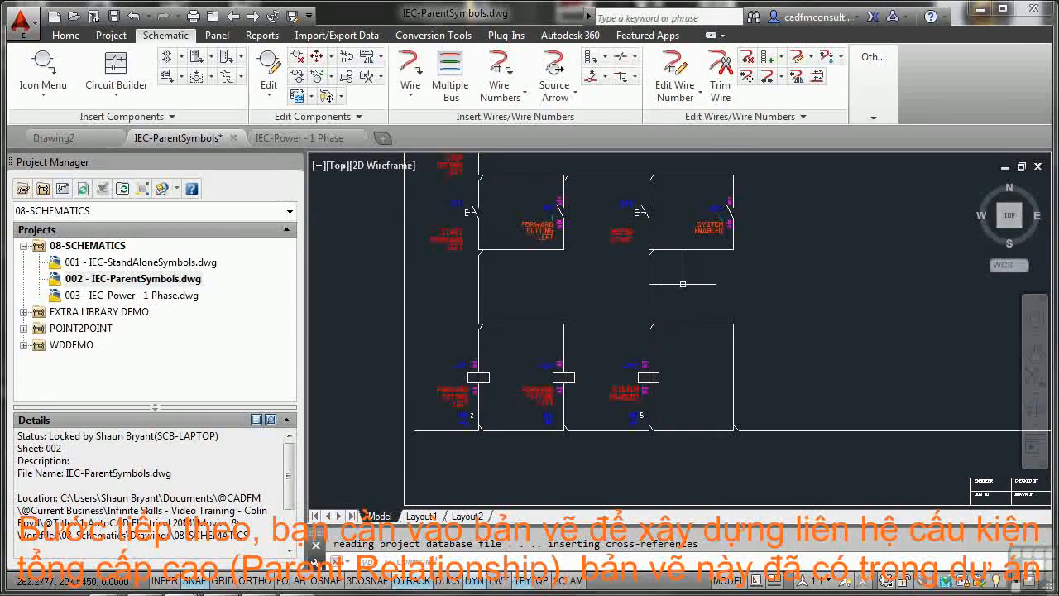
Step: Open the 003 - IEC-Power - 1 Phase.dwg project drawing at the wire above the ERROR LIGHT and ERROR BUZZER
{"action": "double_click", "coordinate": [147, 296]}
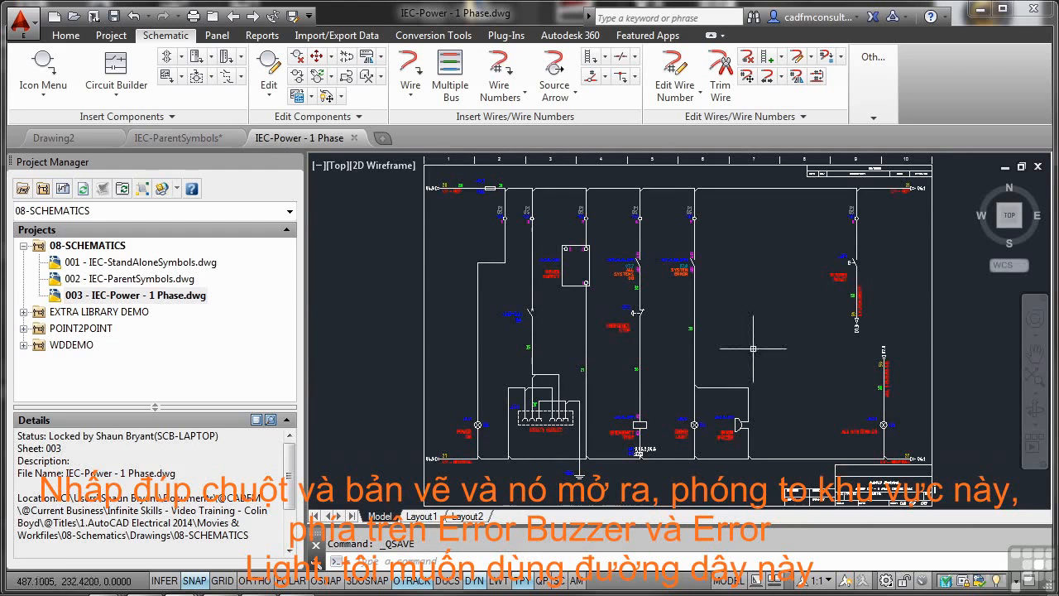
{"action": "scroll", "coordinate": [706, 381], "scroll_direction": "up", "scroll_amount": 4}
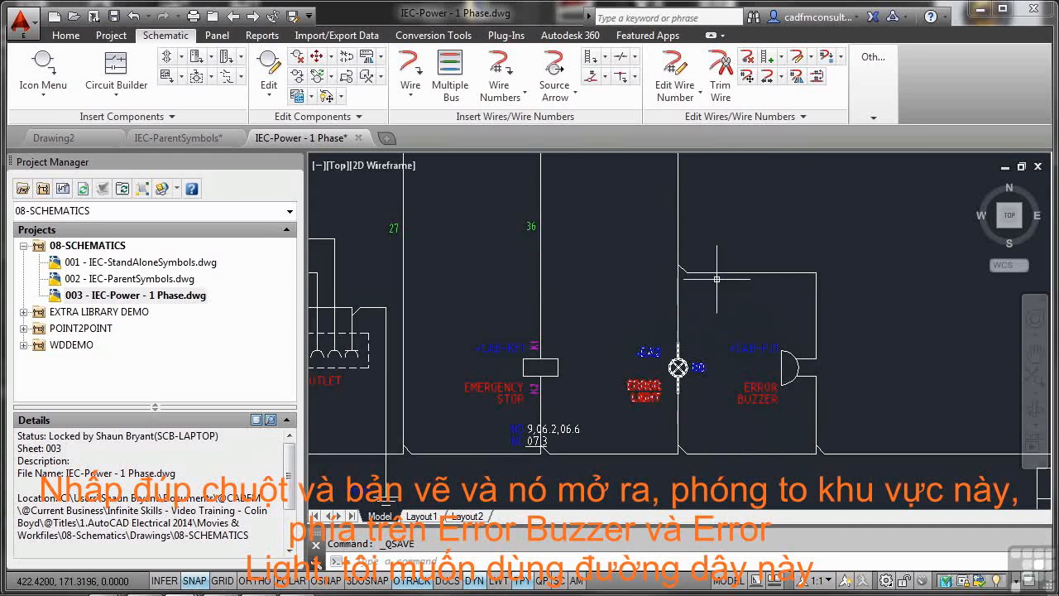
{"action": "middle_click_drag", "start_coordinate": [727, 232], "coordinate": [714, 344]}
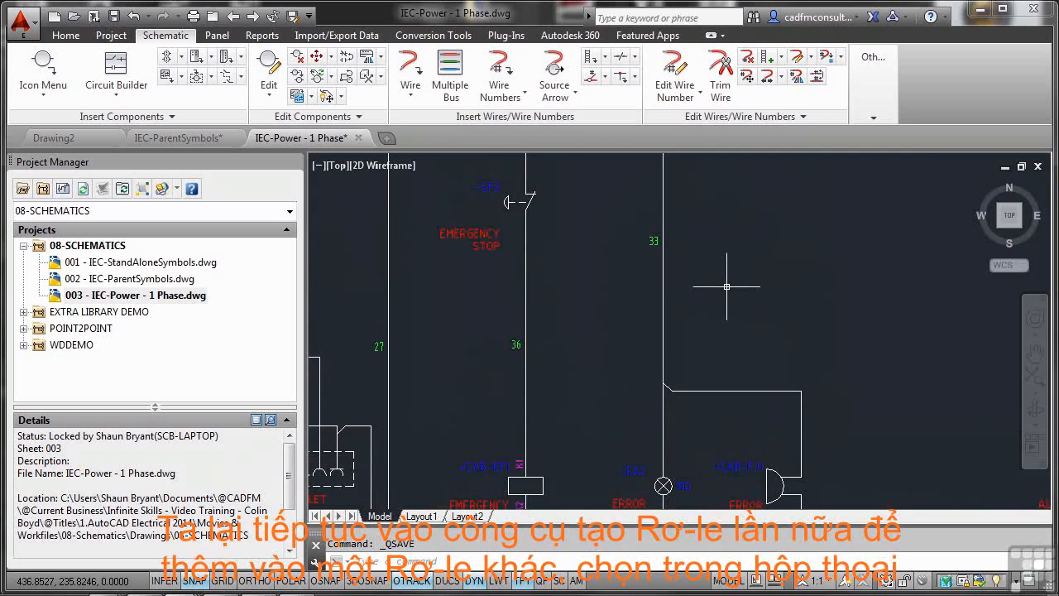
Step: Insert a Relay NO Contact symbol on the vertical wire 33 above the branch to the ERROR LIGHT and ERROR BUZZER
{"action": "left_click", "coordinate": [52, 76]}
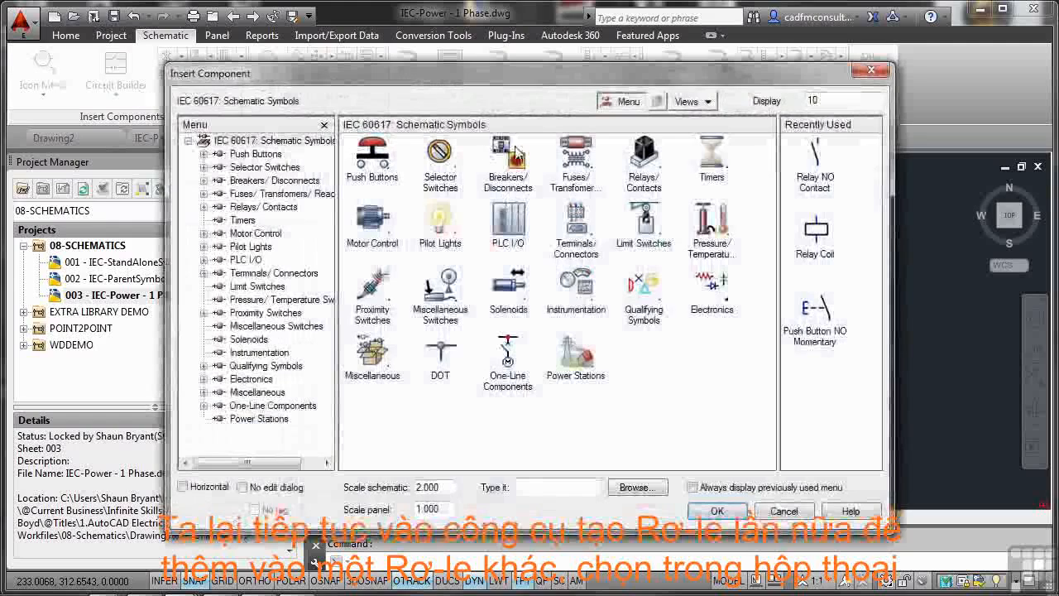
{"action": "left_click", "coordinate": [643, 156]}
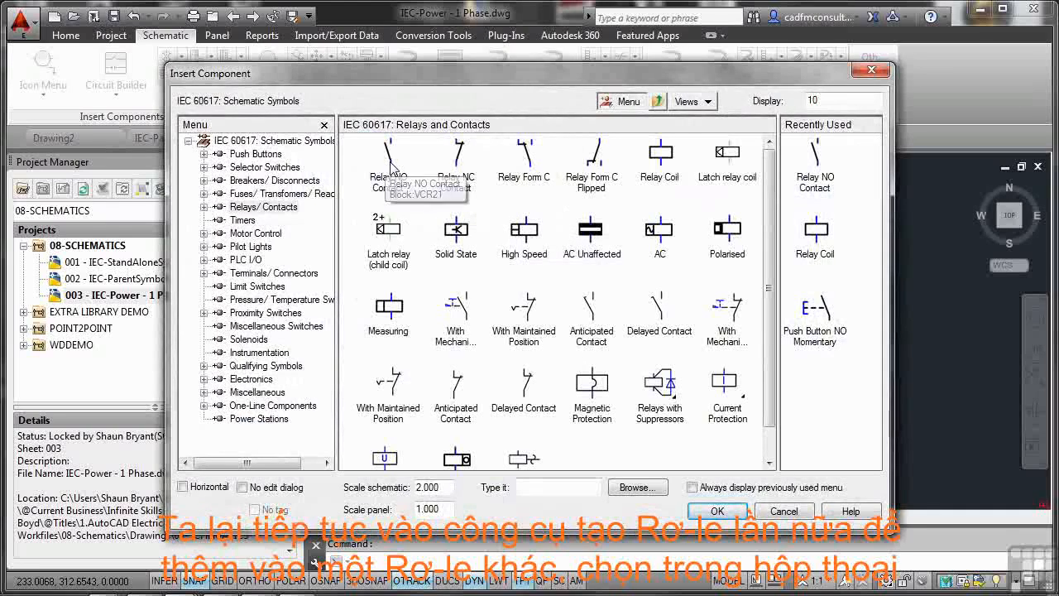
{"action": "left_click", "coordinate": [391, 164]}
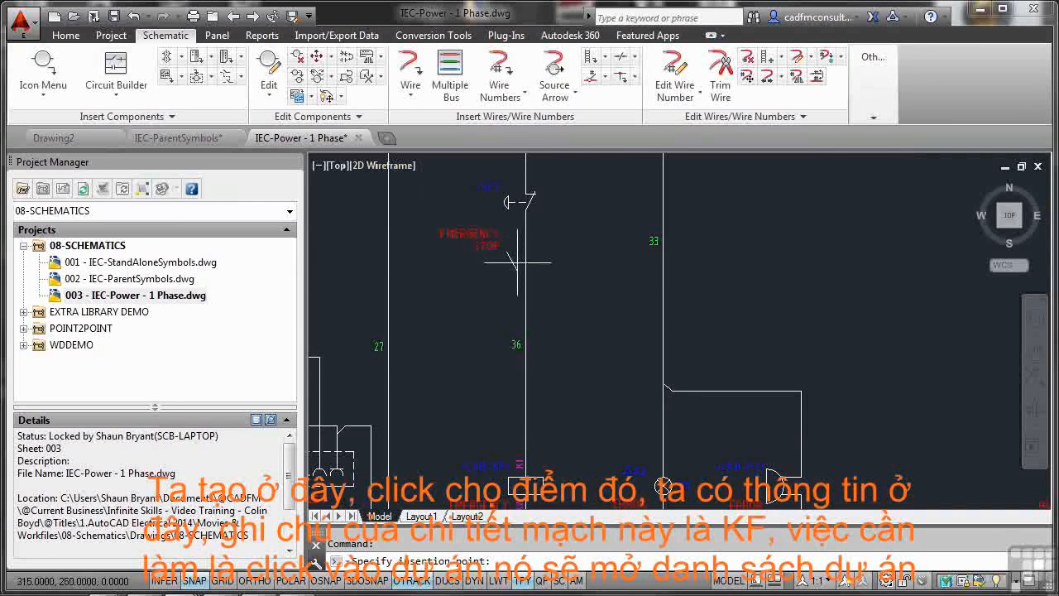
{"action": "left_click", "coordinate": [663, 295]}
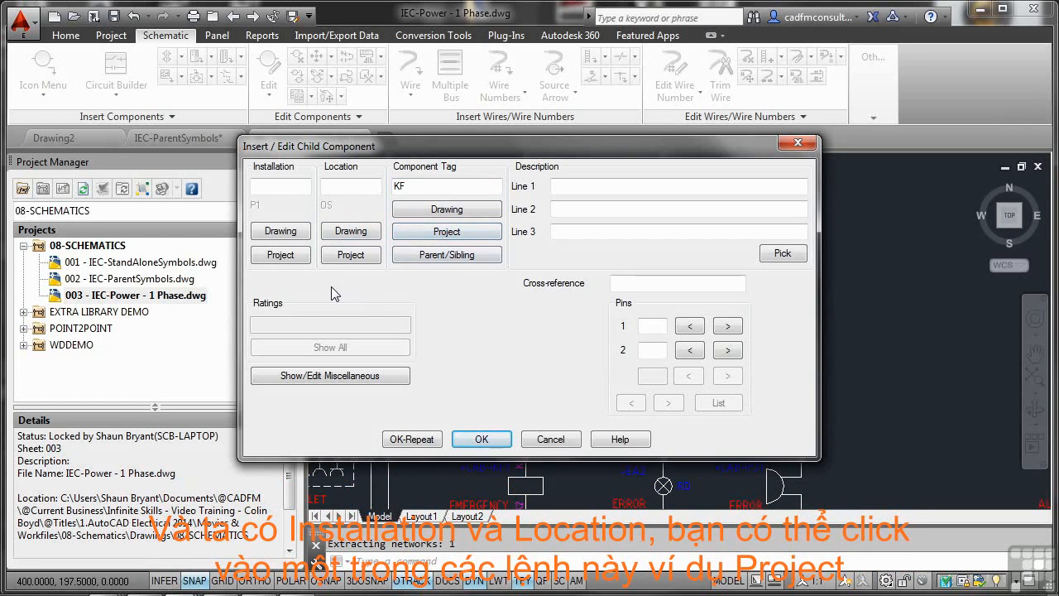
Step: Set the new contact's installation to SS and its location to EX from the project-wide lists
{"action": "left_click", "coordinate": [282, 255]}
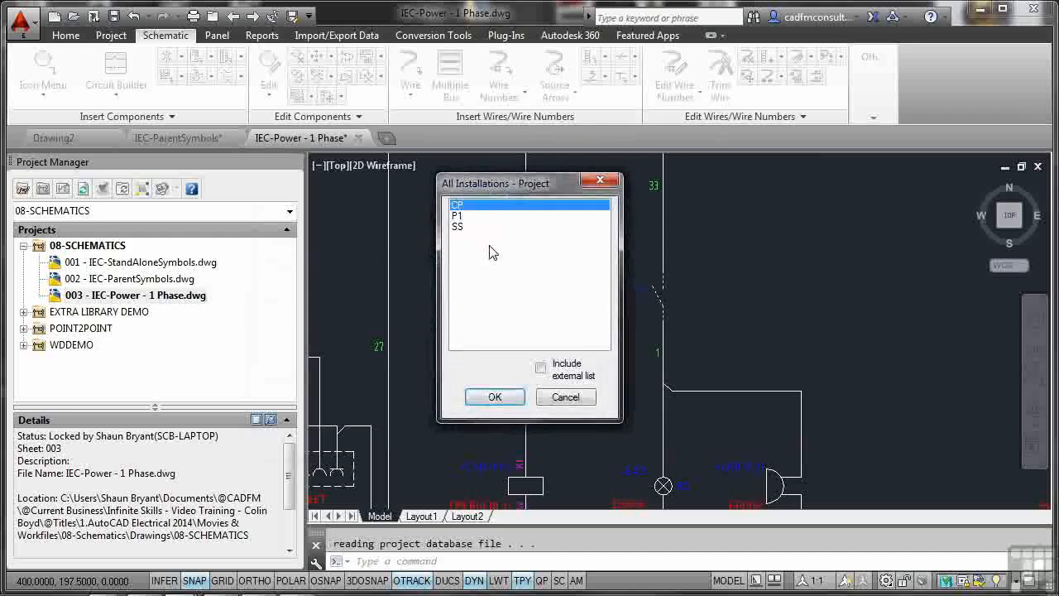
{"action": "left_click", "coordinate": [459, 227]}
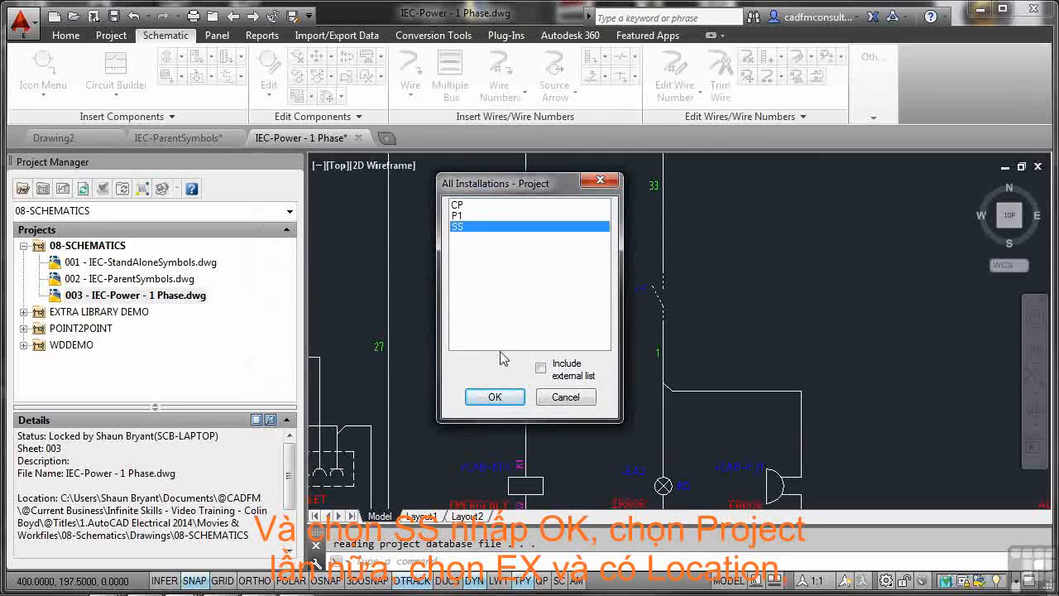
{"action": "left_click", "coordinate": [494, 398]}
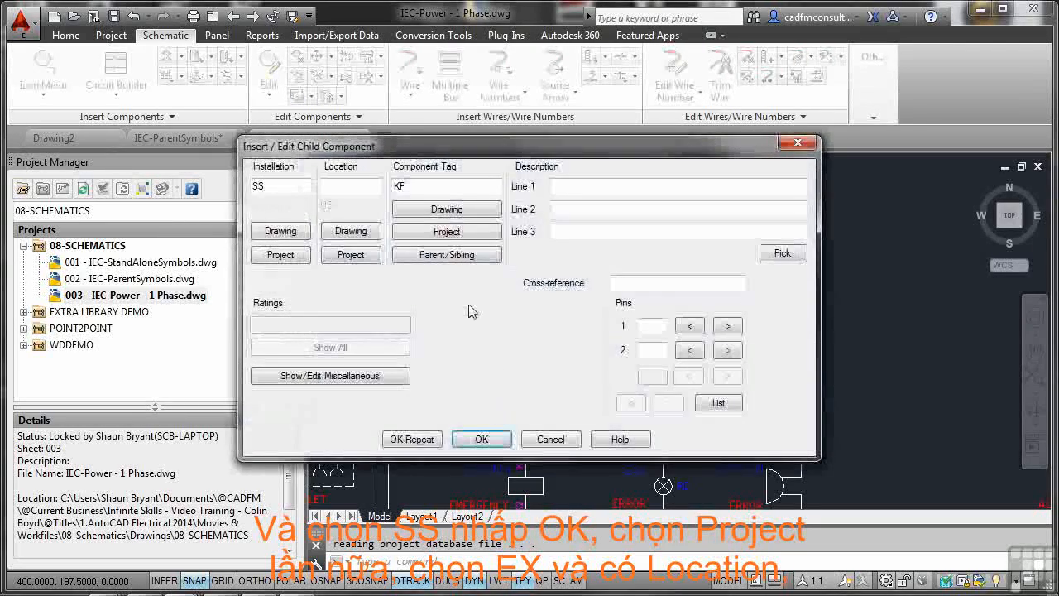
{"action": "left_click", "coordinate": [351, 255]}
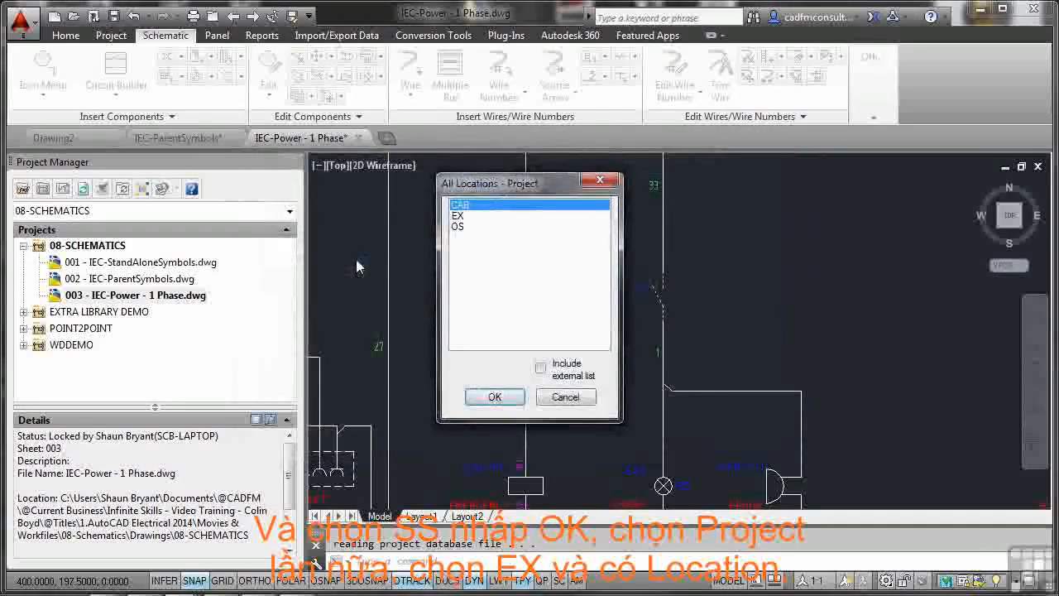
{"action": "left_click", "coordinate": [460, 216]}
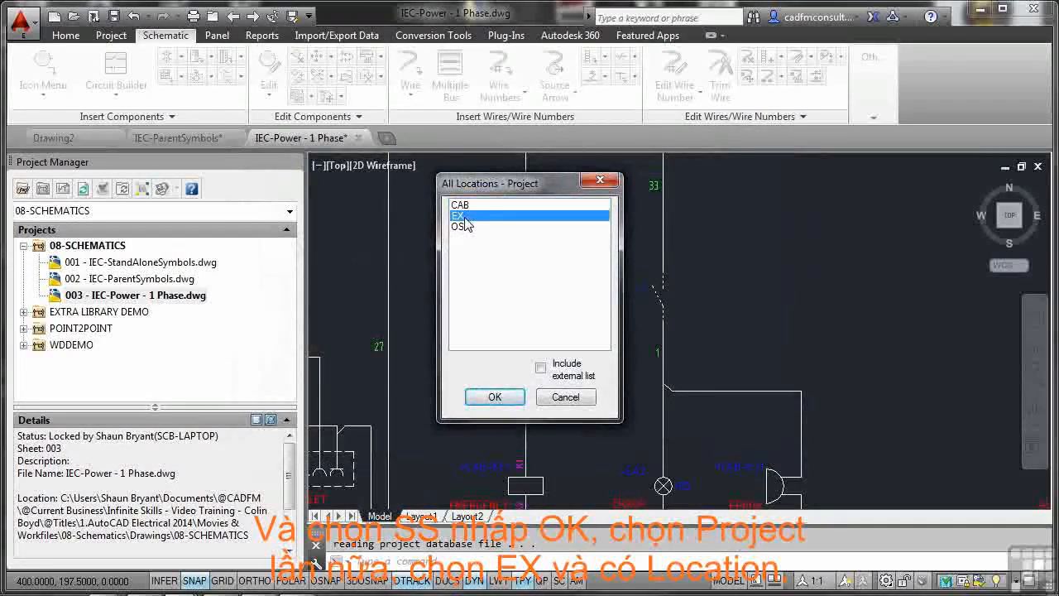
{"action": "left_click", "coordinate": [495, 398]}
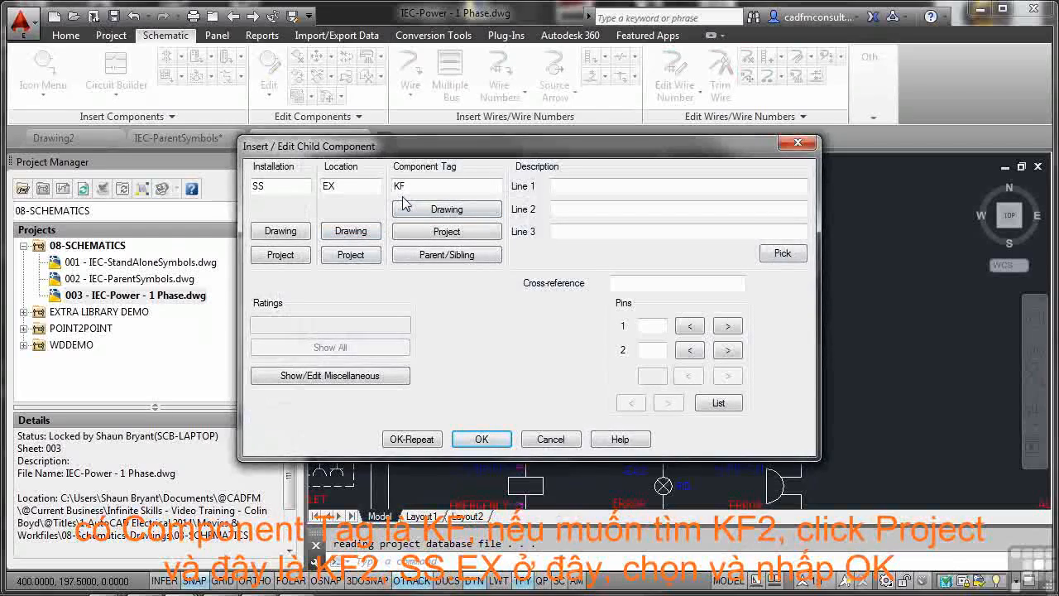
Step: Link the contact to the SS, EX relay -KF2 SYSTEM ENABLED as its parent, accept it, and inspect its annotations
{"action": "left_click", "coordinate": [429, 234]}
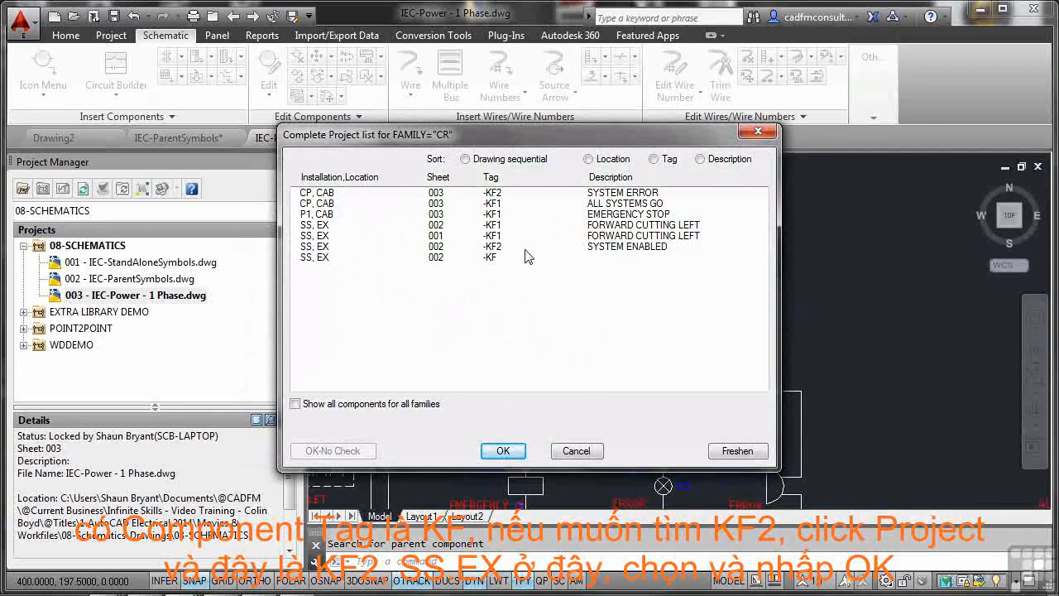
{"action": "left_click", "coordinate": [499, 246]}
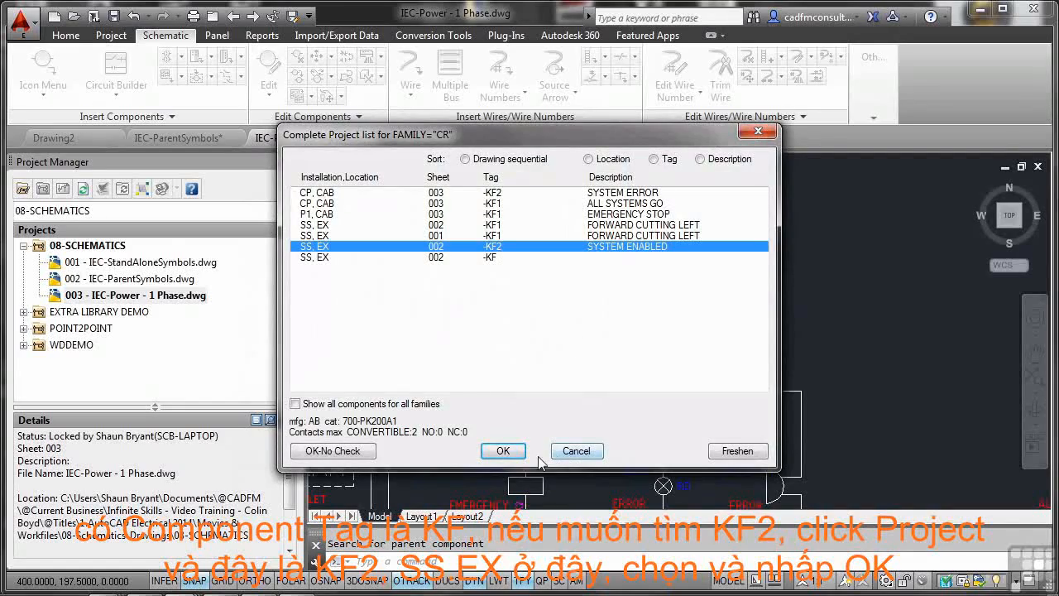
{"action": "left_click", "coordinate": [503, 451]}
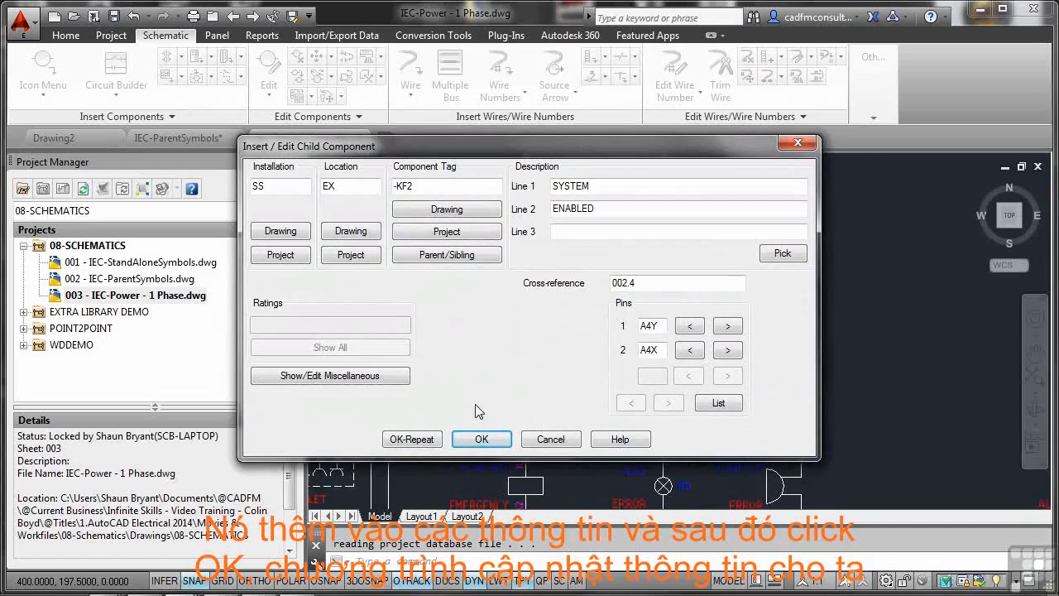
{"action": "left_click", "coordinate": [482, 440]}
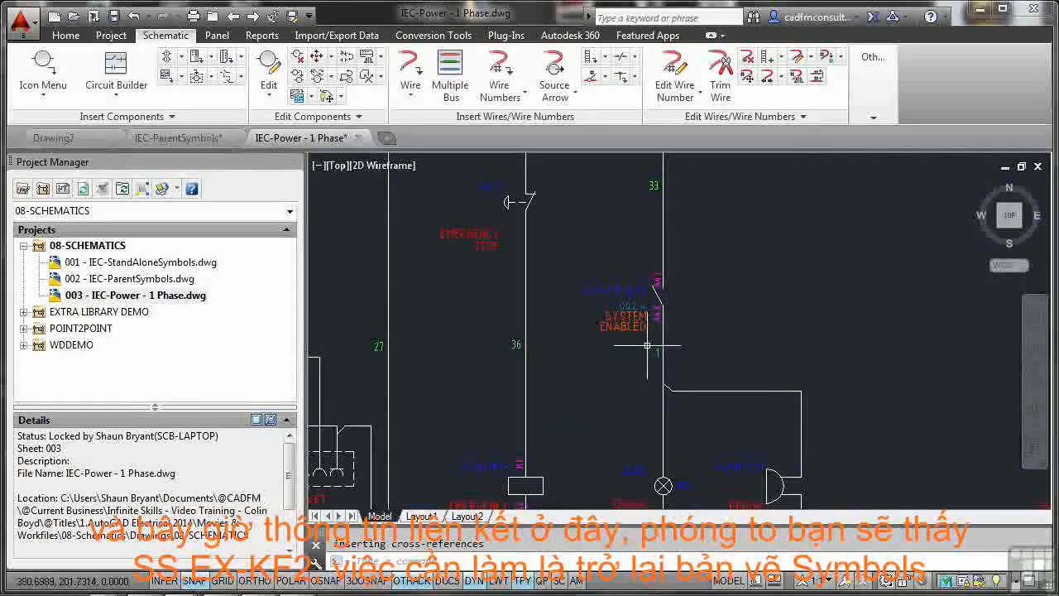
{"action": "scroll", "coordinate": [652, 329], "scroll_direction": "up", "scroll_amount": 4}
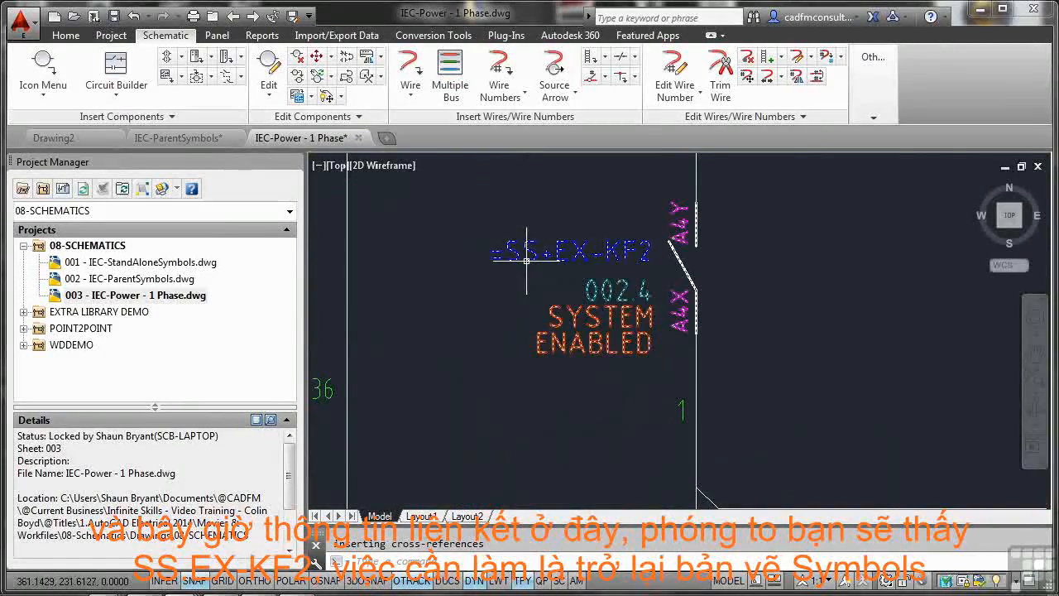
{"action": "scroll", "coordinate": [632, 318], "scroll_direction": "down", "scroll_amount": 5}
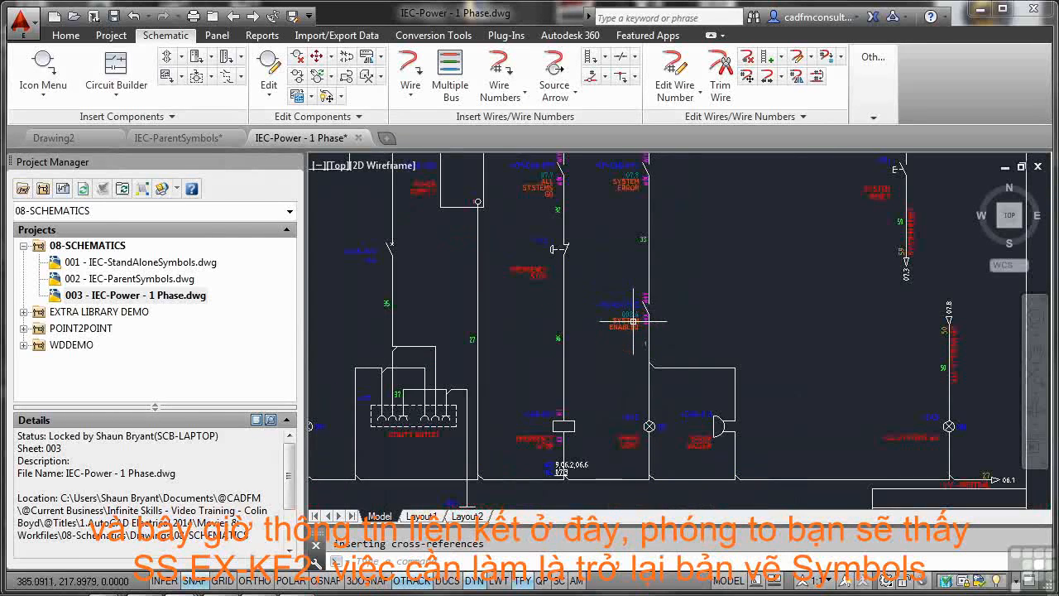
Step: Open the 002 - IEC-ParentSymbols.dwg project drawing and examine the cross-references at the SYSTEM ENABLED coil and its contact
{"action": "left_click", "coordinate": [181, 280]}
{"action": "double_click", "coordinate": [180, 282]}
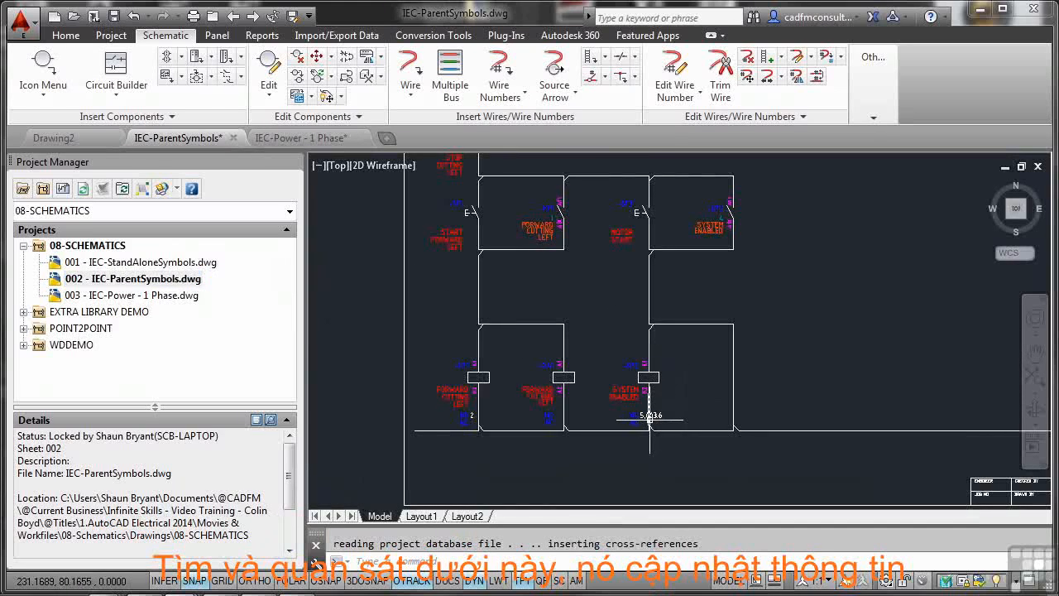
{"action": "scroll", "coordinate": [644, 415], "scroll_direction": "up", "scroll_amount": 4}
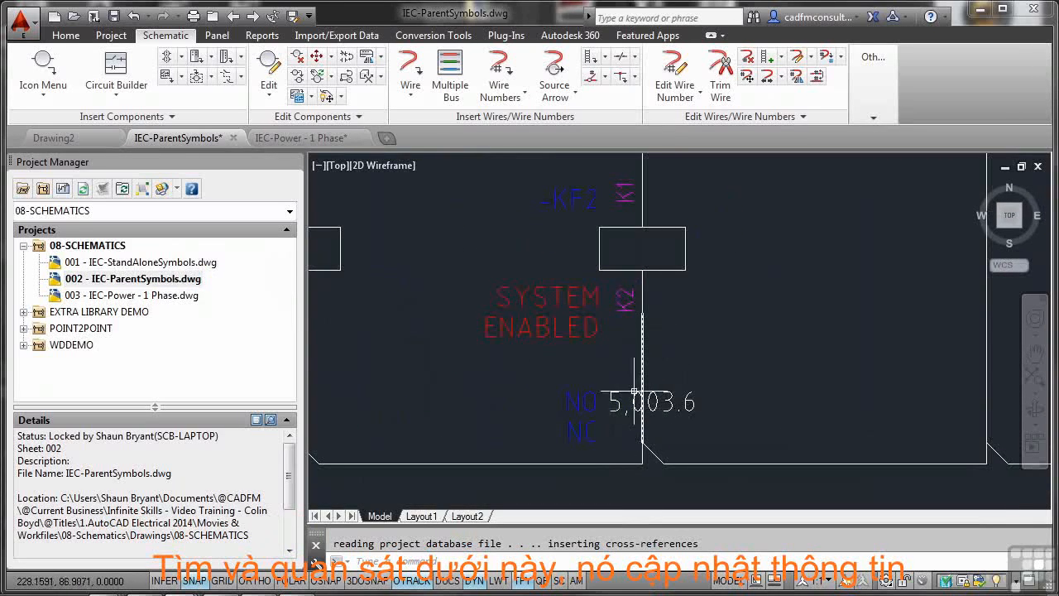
{"action": "scroll", "coordinate": [633, 404], "scroll_direction": "down", "scroll_amount": 5}
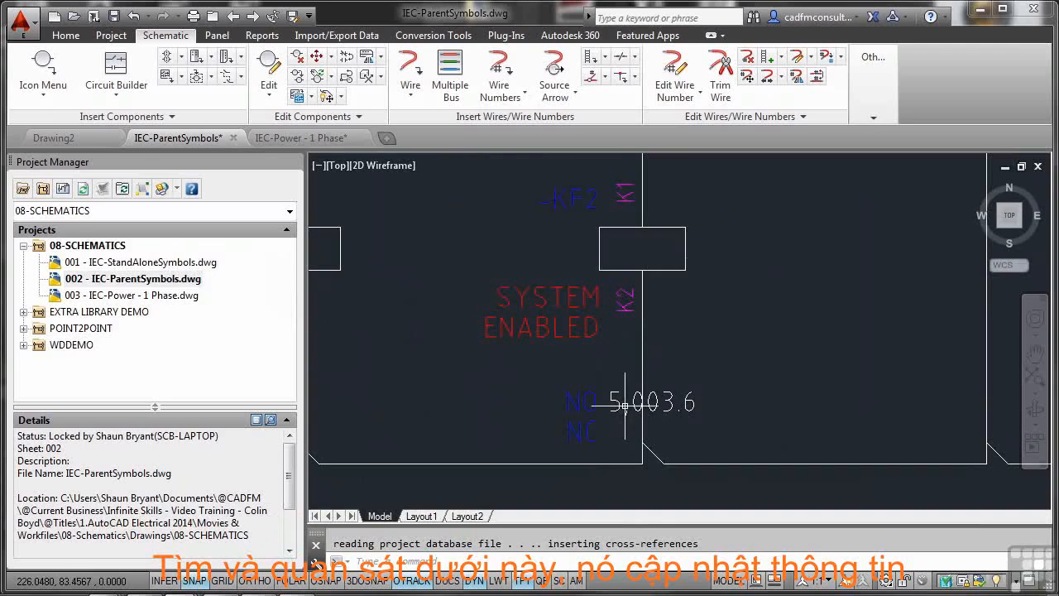
{"action": "middle_click_drag", "start_coordinate": [682, 326], "coordinate": [662, 411]}
{"action": "middle_click_drag", "start_coordinate": [700, 308], "coordinate": [678, 385]}
{"action": "scroll", "coordinate": [700, 259], "scroll_direction": "up", "scroll_amount": 5}
{"action": "middle_click_drag", "start_coordinate": [717, 258], "coordinate": [708, 331]}
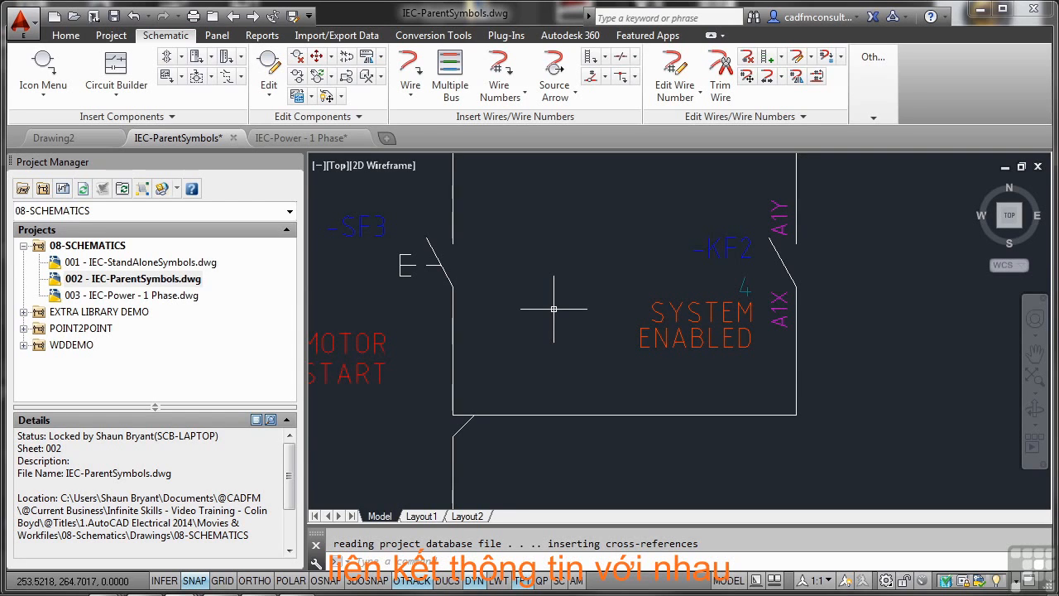
Step: Try to insert another Relay NO Contact on the vertical wire between the MOTOR START loop and the SYSTEM ENABLED coil
{"action": "middle_click", "coordinate": [759, 239]}
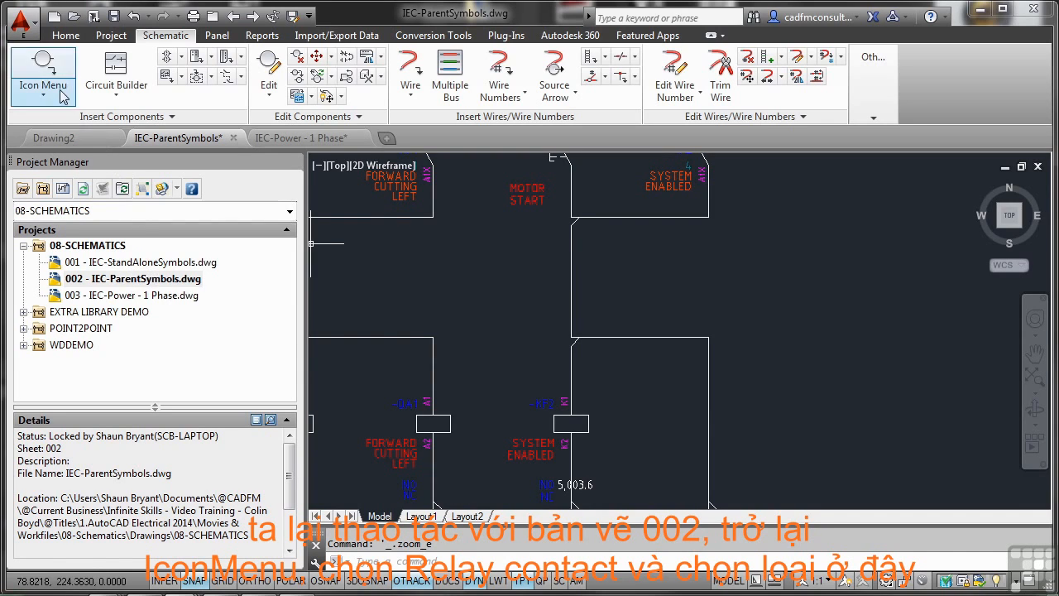
{"action": "left_click", "coordinate": [43, 59]}
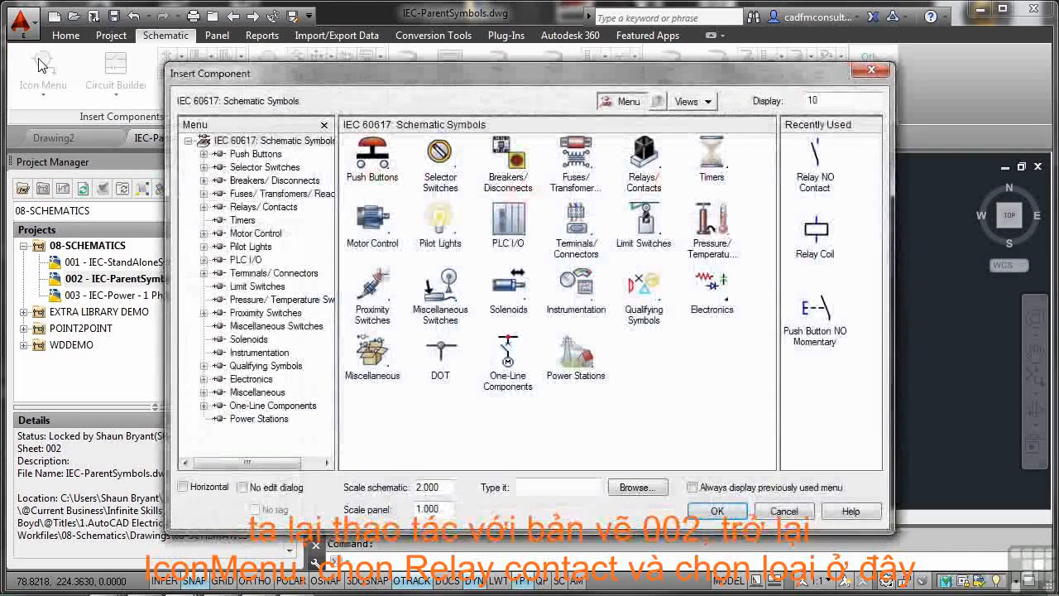
{"action": "left_click", "coordinate": [650, 158]}
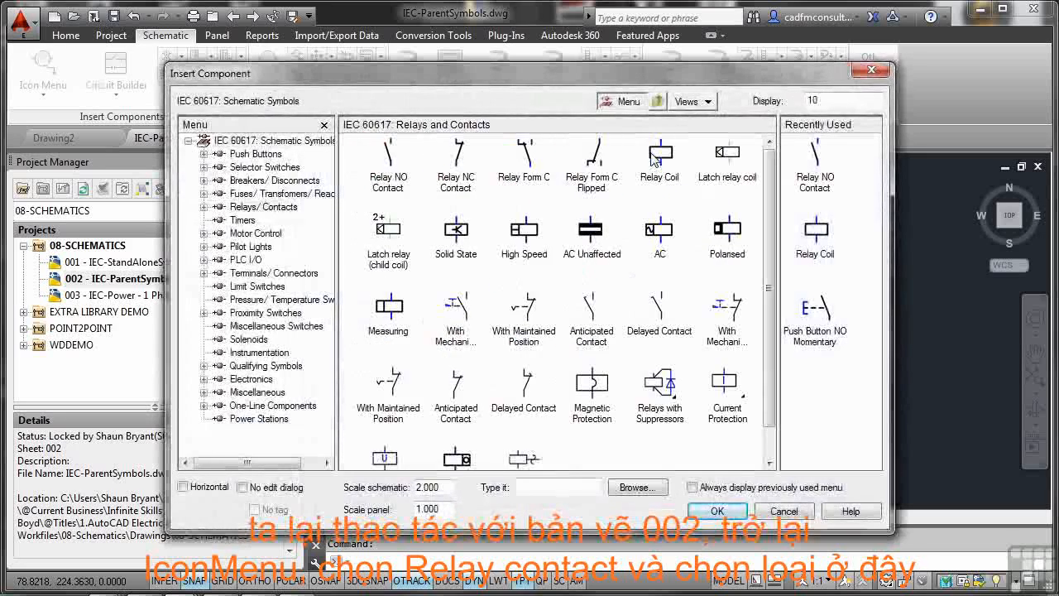
{"action": "left_click", "coordinate": [385, 162]}
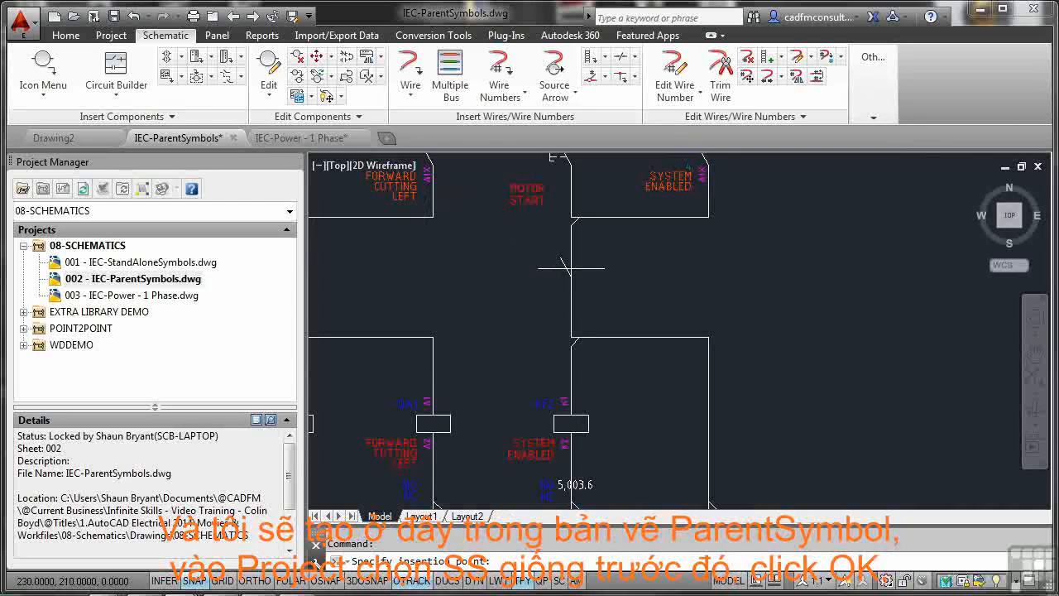
{"action": "left_click", "coordinate": [571, 267]}
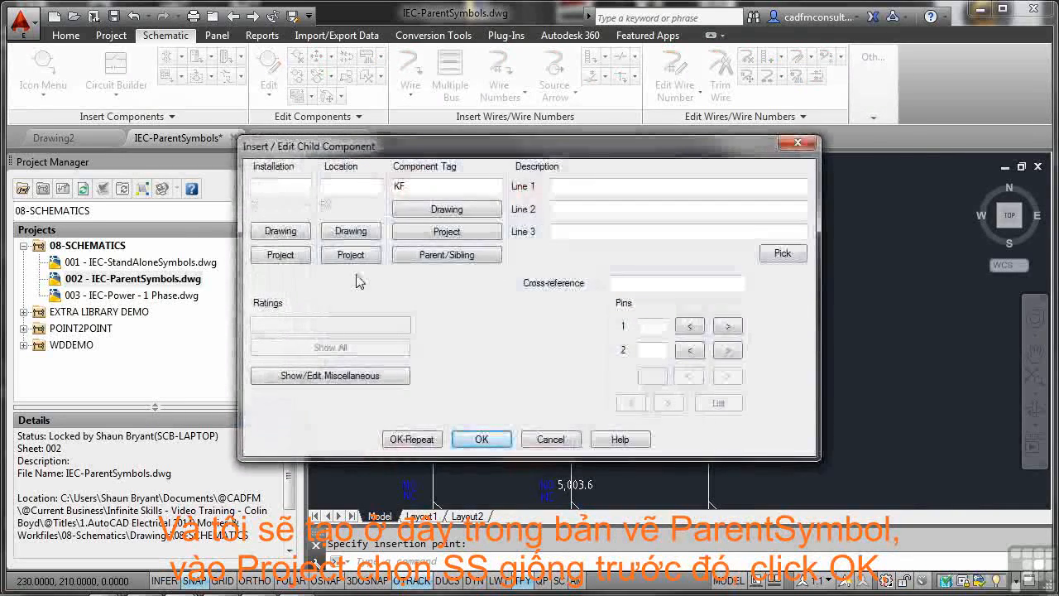
Step: Assign installation SS and location EX to the additional contact from the project-wide lists
{"action": "left_click", "coordinate": [285, 257]}
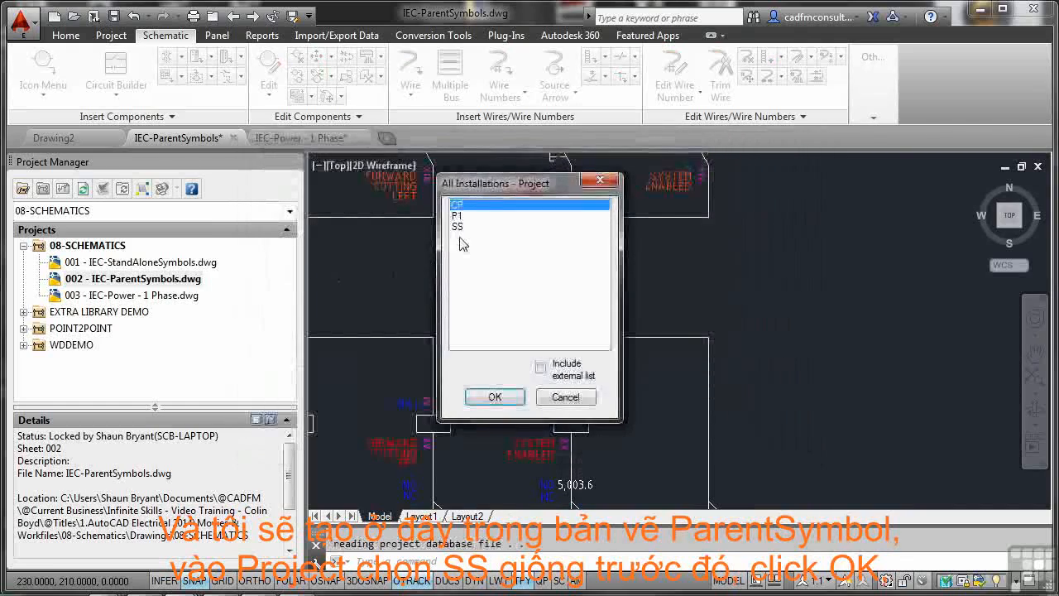
{"action": "left_click", "coordinate": [461, 228]}
{"action": "left_click", "coordinate": [495, 397]}
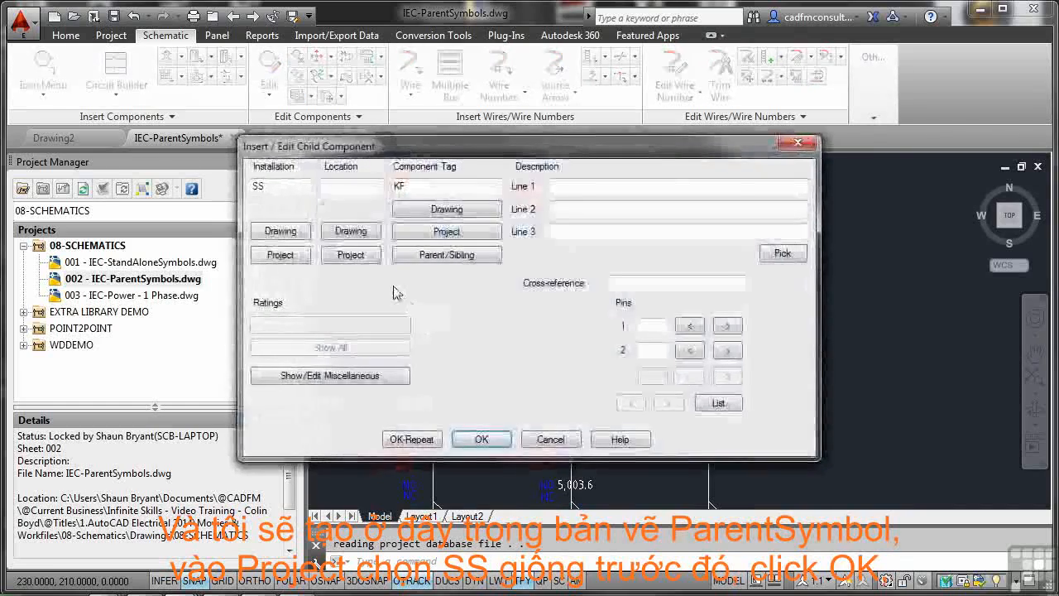
{"action": "left_click", "coordinate": [351, 254]}
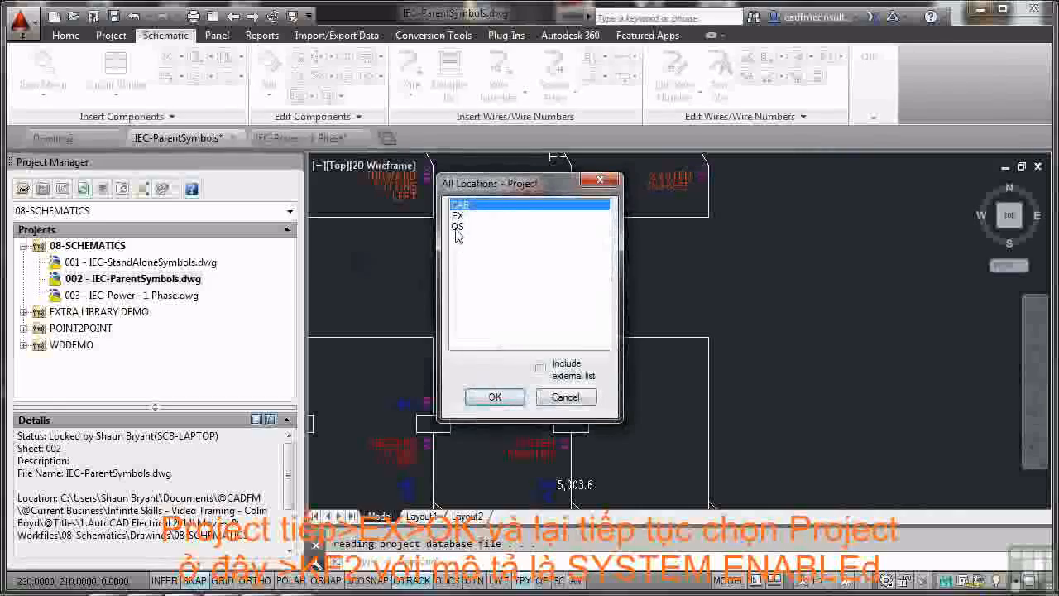
{"action": "left_click", "coordinate": [457, 215]}
{"action": "left_click", "coordinate": [495, 397]}
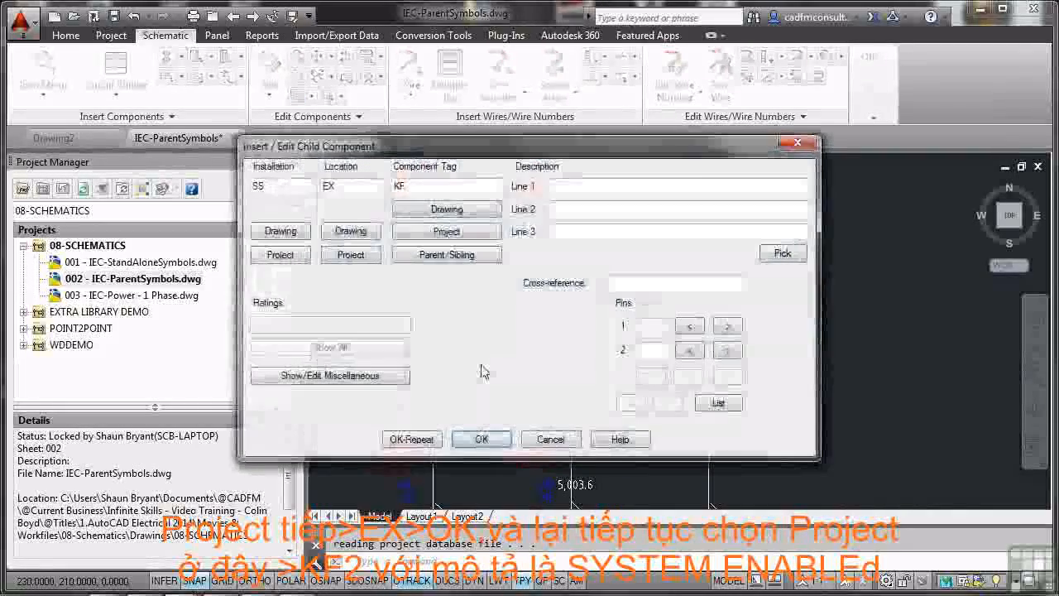
Step: Try to link the additional contact to the -KF2 SYSTEM ENABLED coil on sheet 002, and cancel the insertion
{"action": "left_click", "coordinate": [416, 234]}
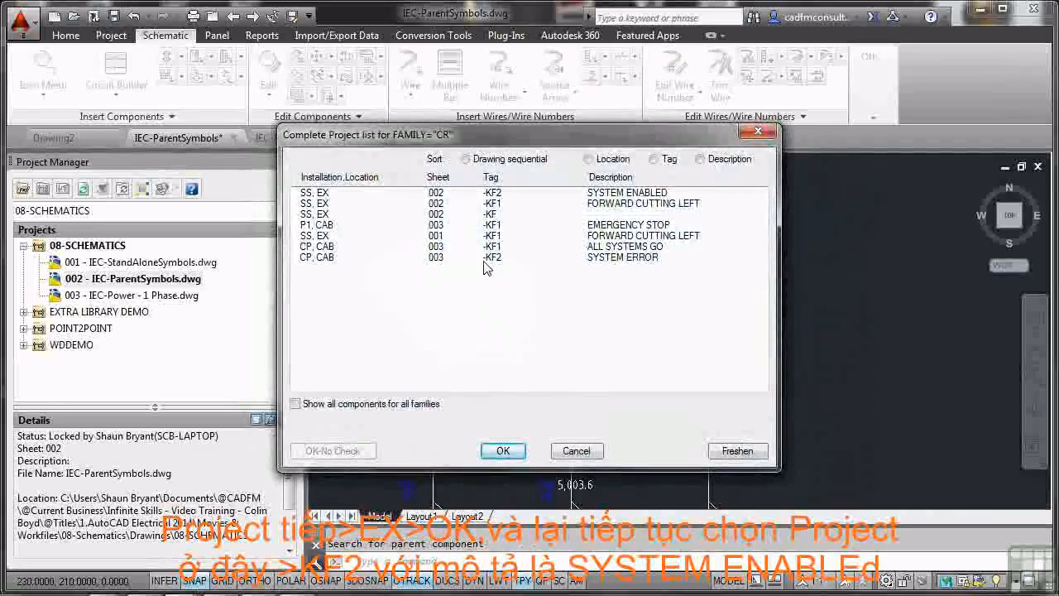
{"action": "left_click", "coordinate": [489, 195]}
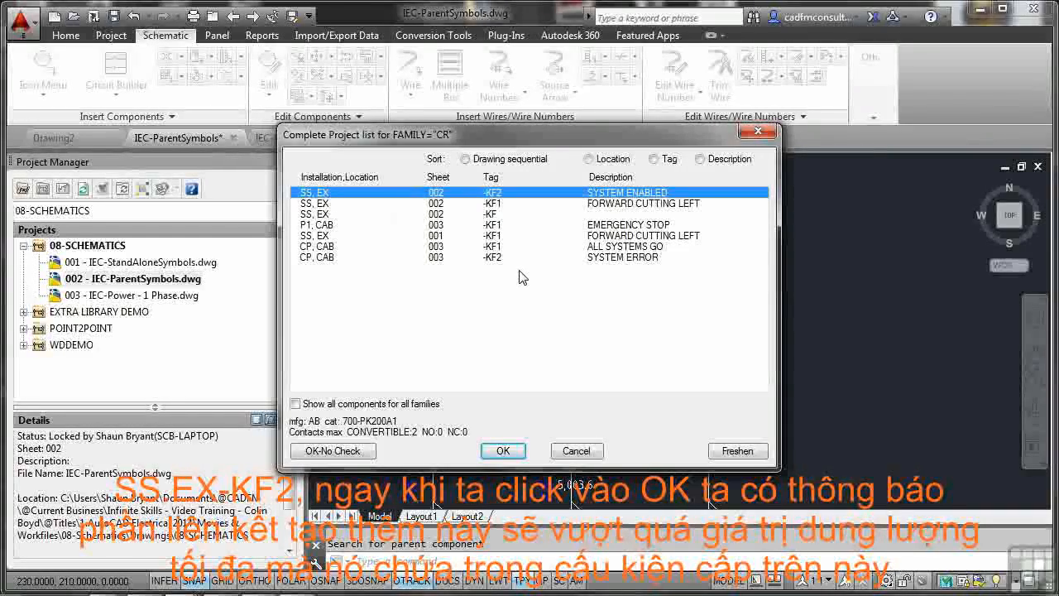
{"action": "left_click", "coordinate": [510, 451]}
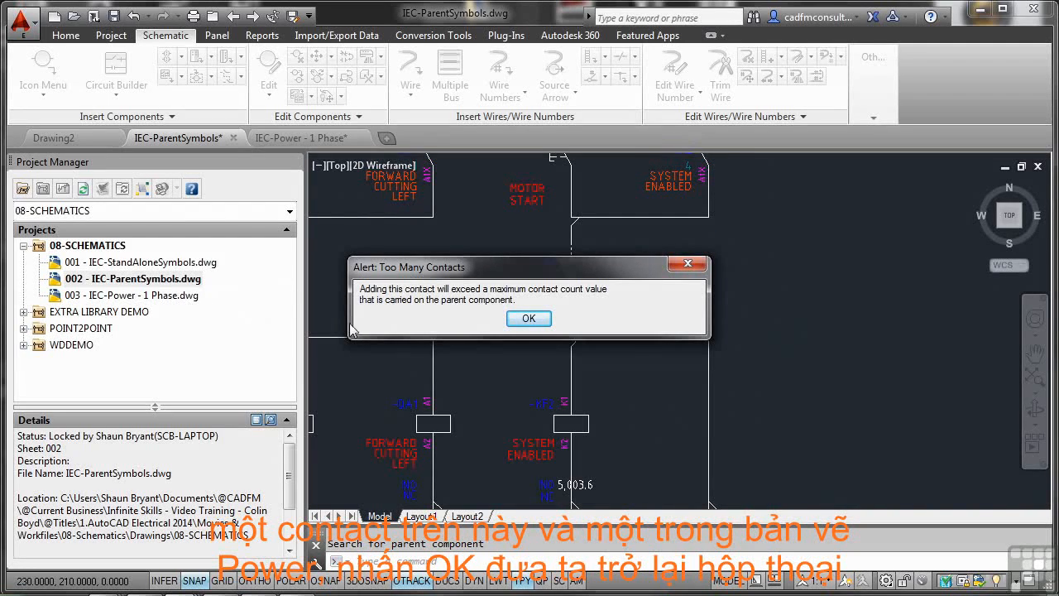
{"action": "left_click", "coordinate": [521, 318]}
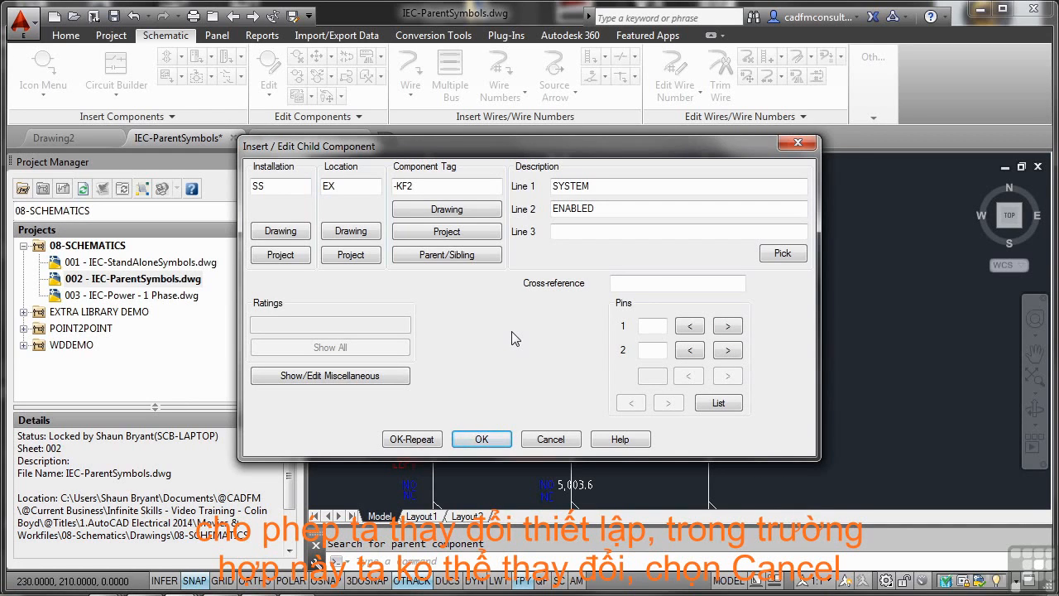
{"action": "left_click", "coordinate": [550, 439]}
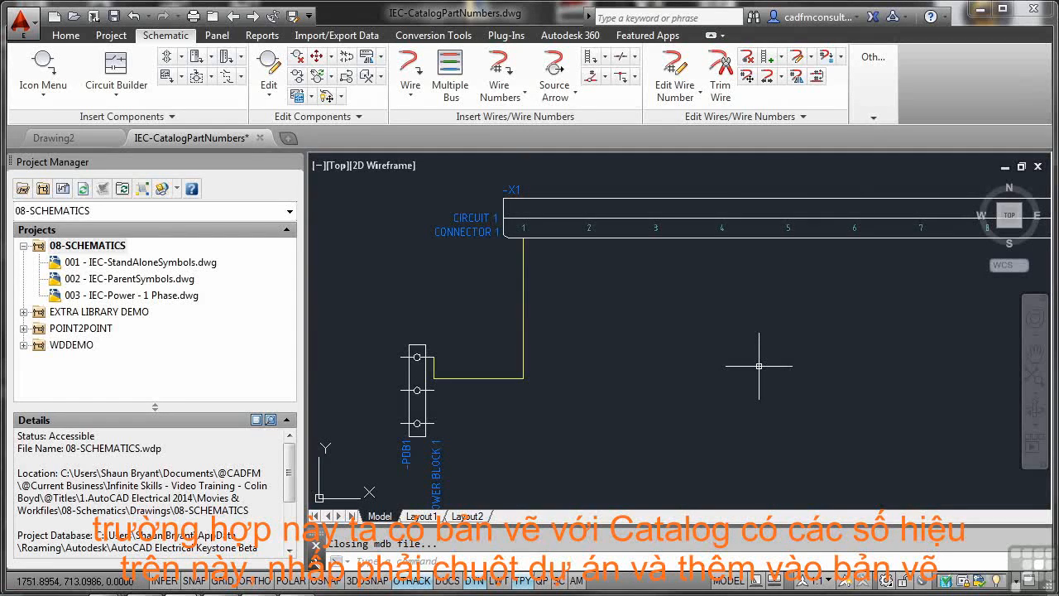
Step: Add the active IEC-CatalogPartNumbers drawing to the 08-SCHEMATICS project, applying the project default values to its drawing settings
{"action": "left_click", "coordinate": [86, 247]}
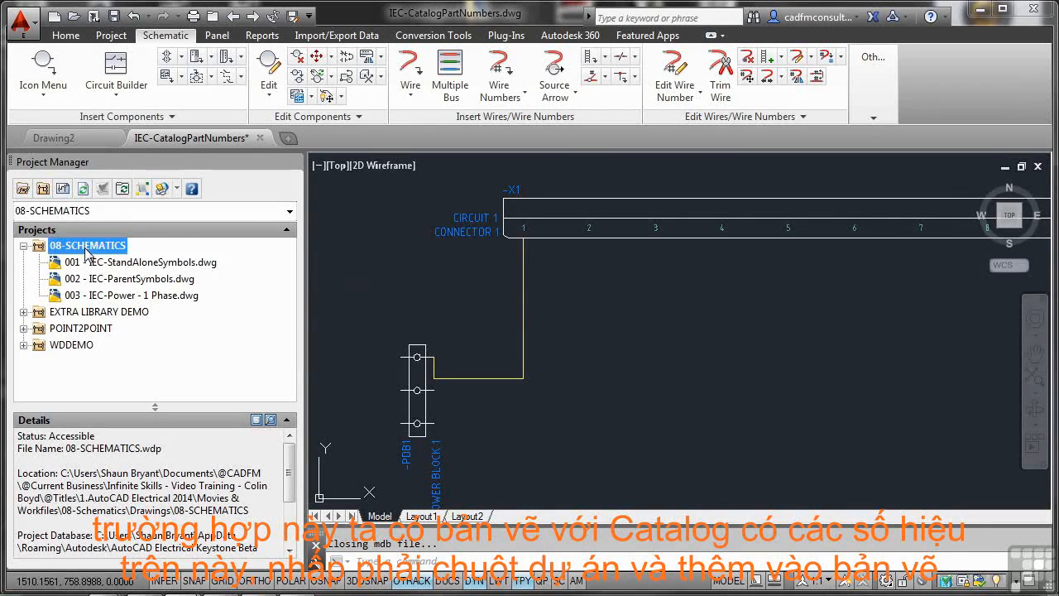
{"action": "right_click", "coordinate": [86, 251]}
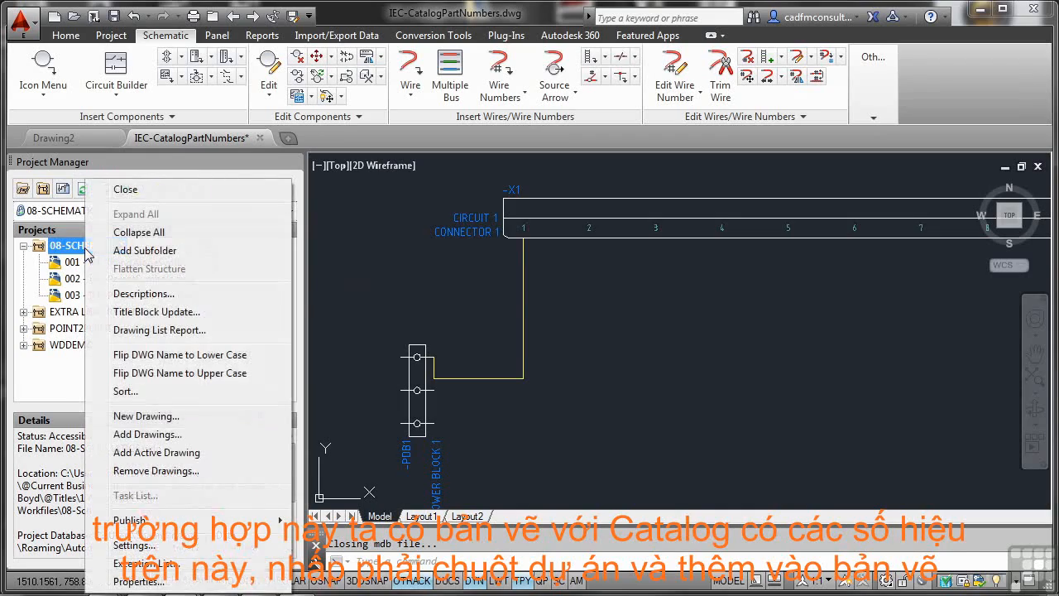
{"action": "left_click", "coordinate": [167, 452]}
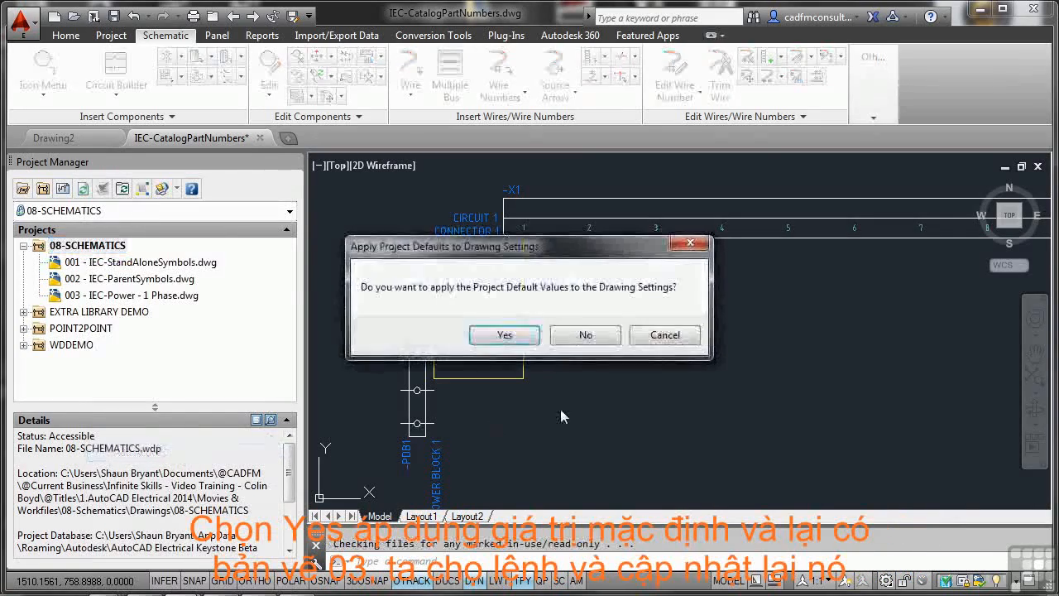
{"action": "left_click", "coordinate": [504, 335]}
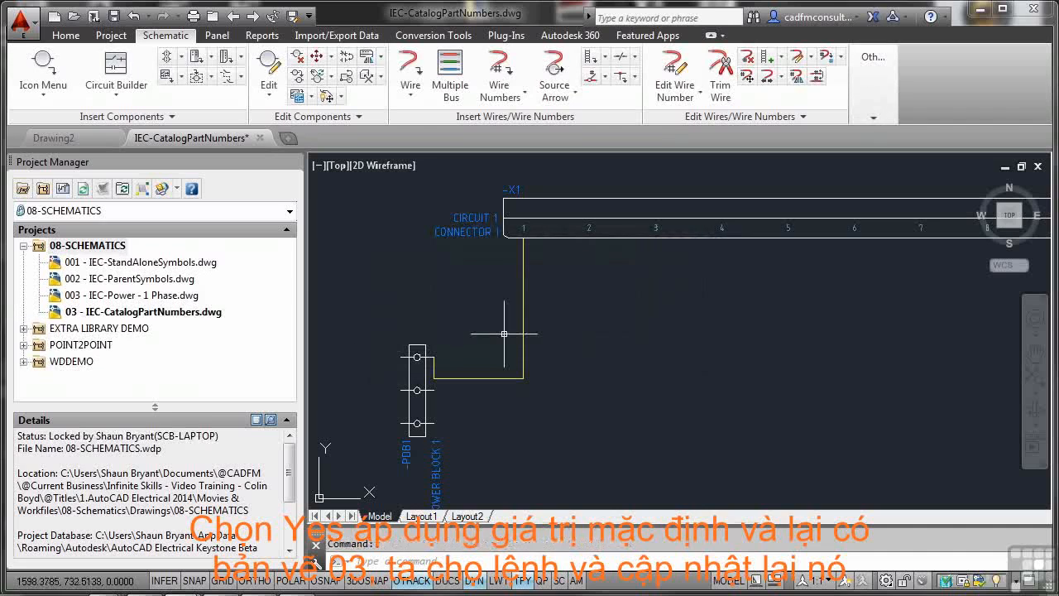
Step: Set the sheet value to 004 in the drawing properties of IEC-CatalogPartNumbers.dwg
{"action": "left_click", "coordinate": [91, 317]}
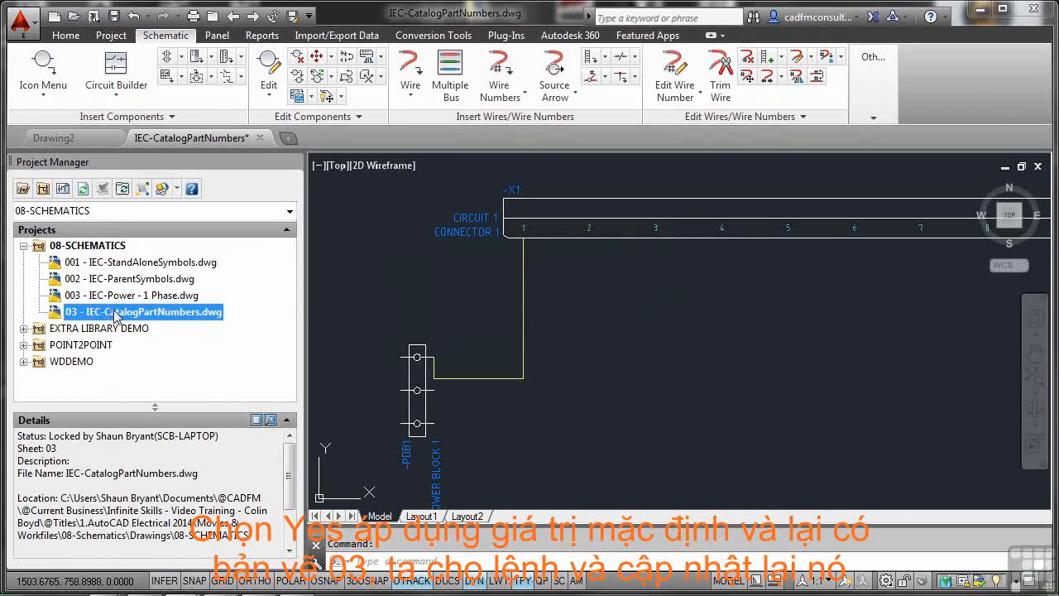
{"action": "right_click", "coordinate": [115, 317]}
{"action": "mouse_move", "coordinate": [217, 449]}
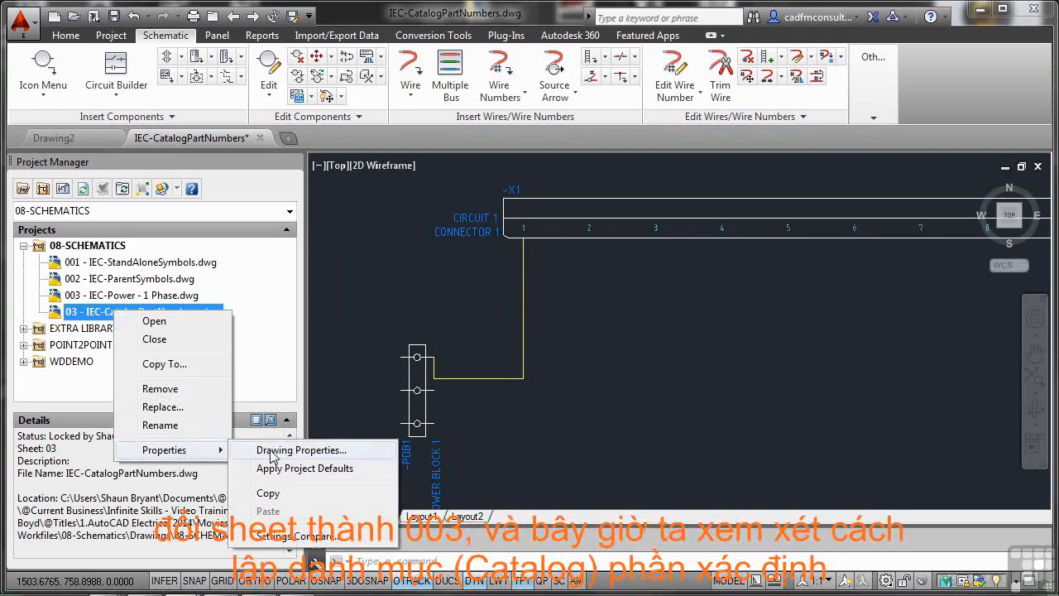
{"action": "left_click", "coordinate": [279, 451]}
{"action": "left_click", "coordinate": [395, 429]}
{"action": "key", "text": "BackSpace"}
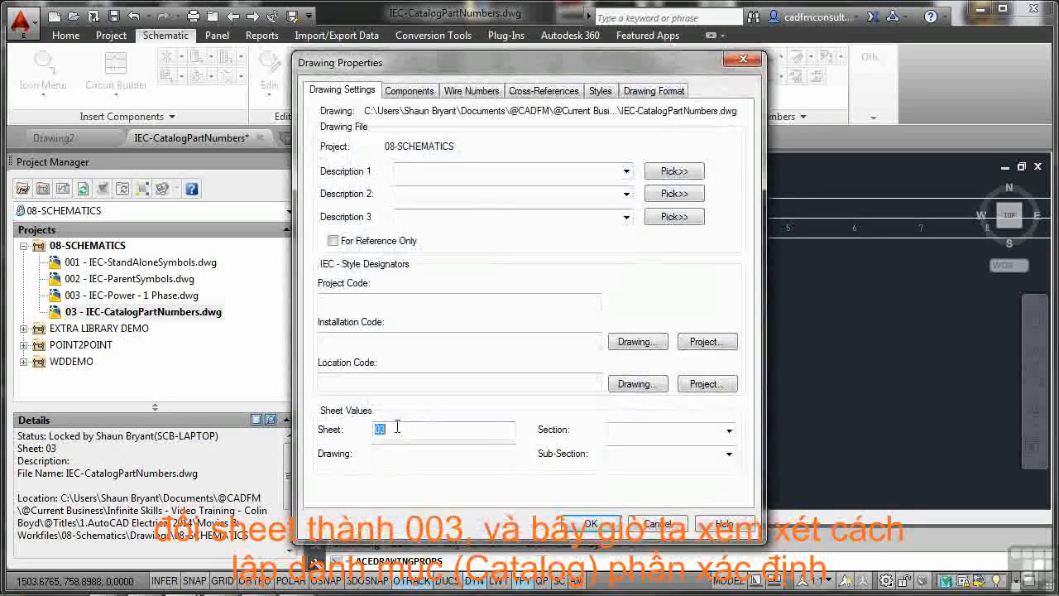
{"action": "type", "text": "0"}
{"action": "type", "text": "3"}
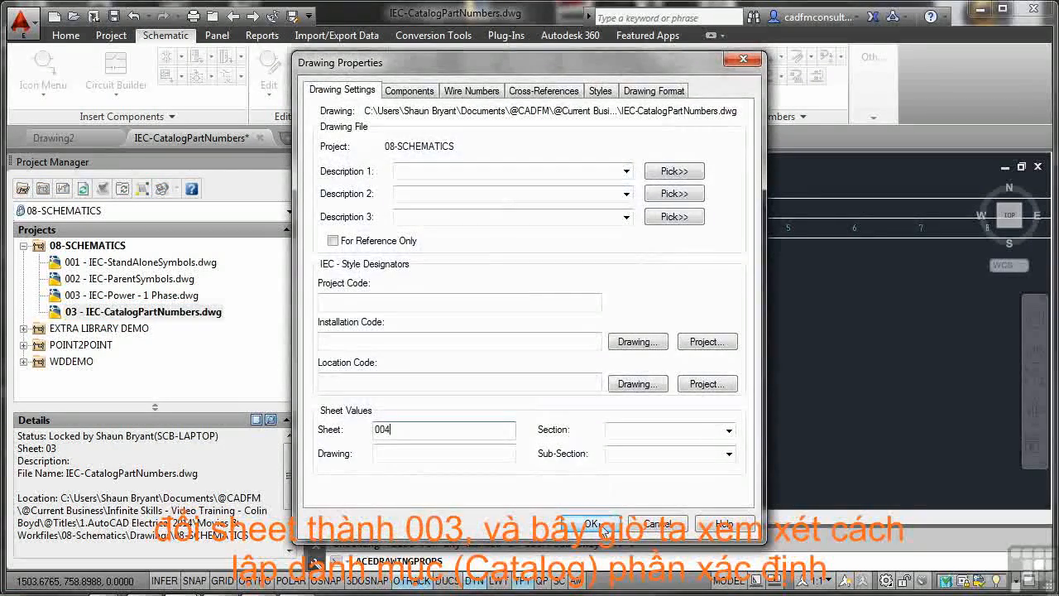
{"action": "left_click", "coordinate": [606, 523]}
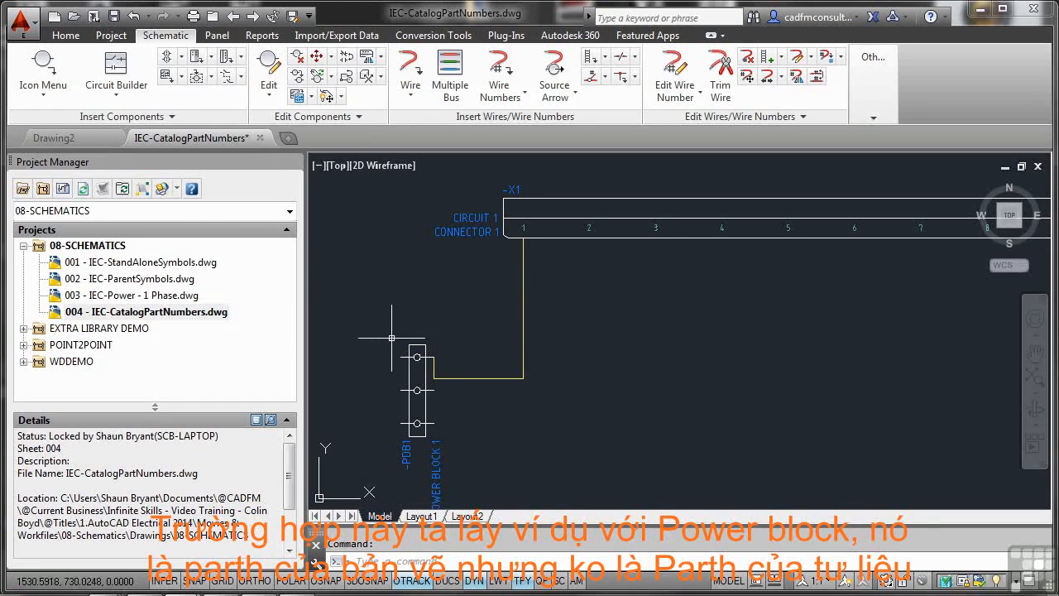
Step: Open the -PDB1 power block for component editing and look up its parts catalog entries
{"action": "mouse_move", "coordinate": [416, 344]}
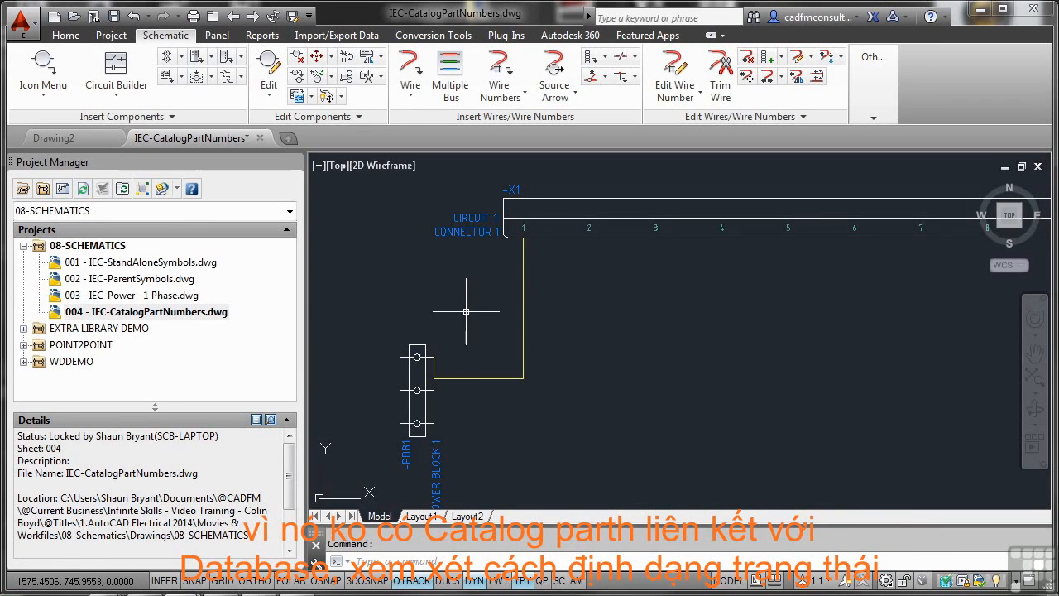
{"action": "left_click", "coordinate": [420, 346]}
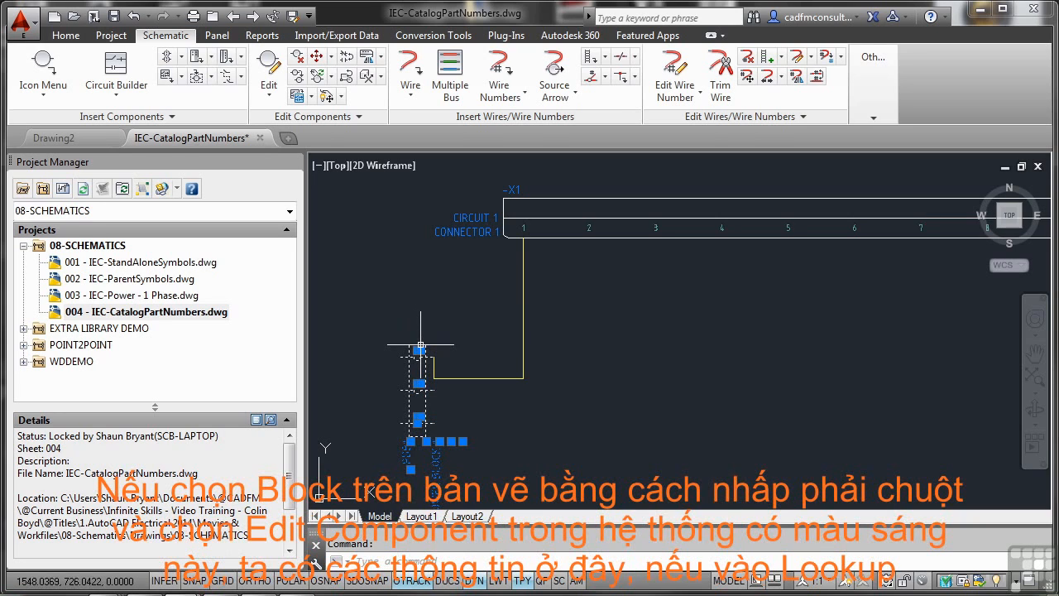
{"action": "right_click", "coordinate": [421, 347]}
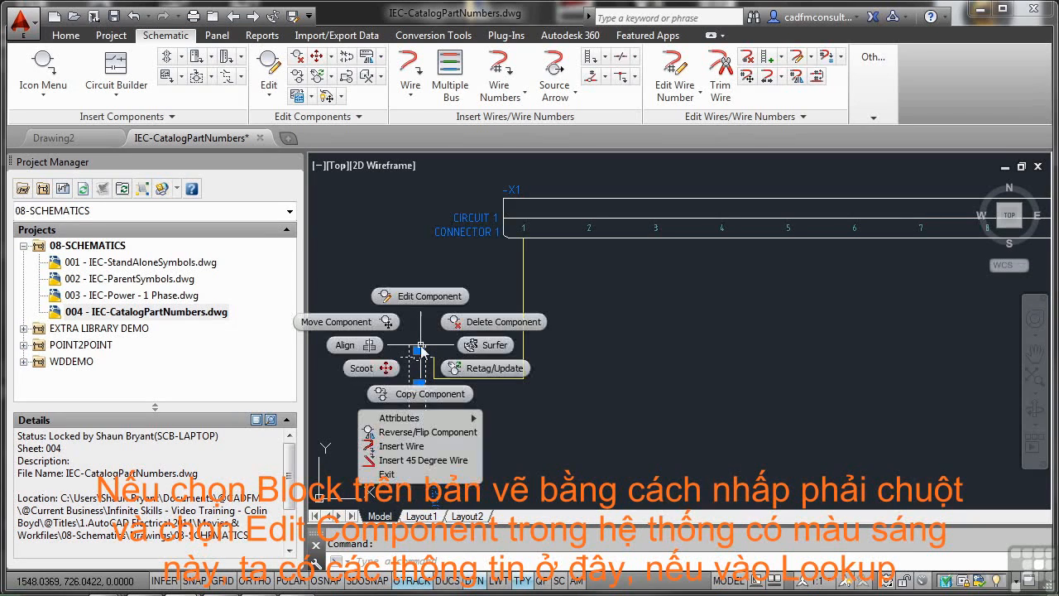
{"action": "left_click", "coordinate": [440, 295]}
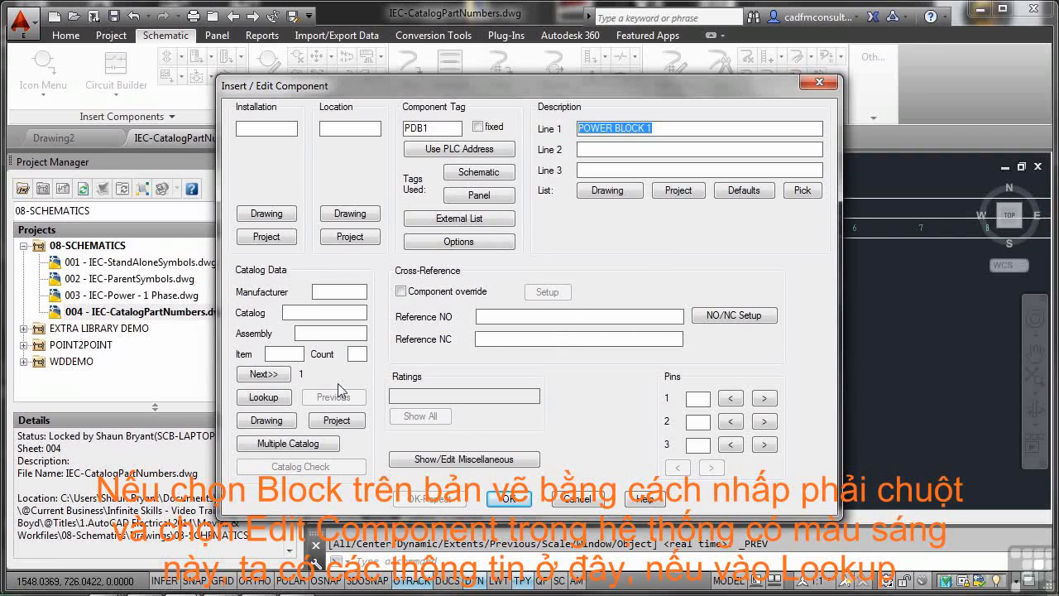
{"action": "left_click", "coordinate": [263, 397]}
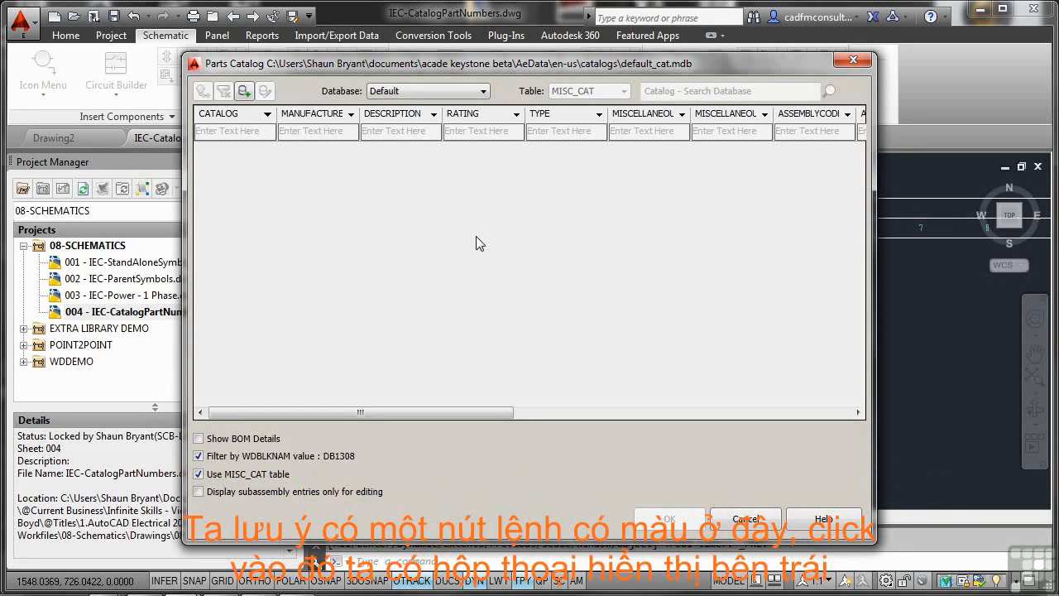
Step: Examine the Add Catalog Record form for the MISC_CAT table, including its uppercase option, and leave the power block edit without saving
{"action": "left_click", "coordinate": [244, 93]}
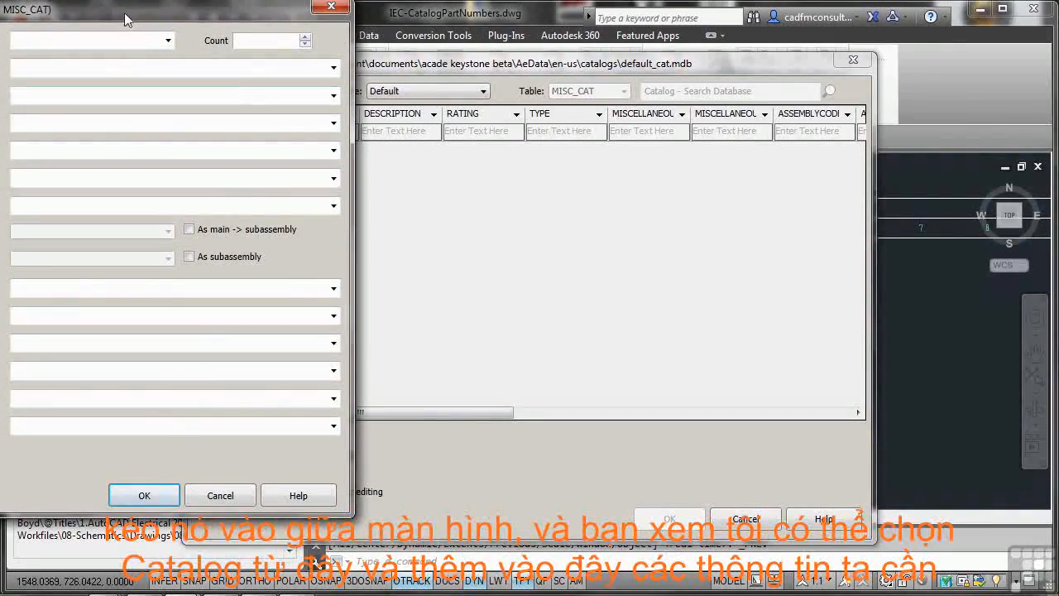
{"action": "left_click_drag", "start_coordinate": [133, 10], "coordinate": [511, 53]}
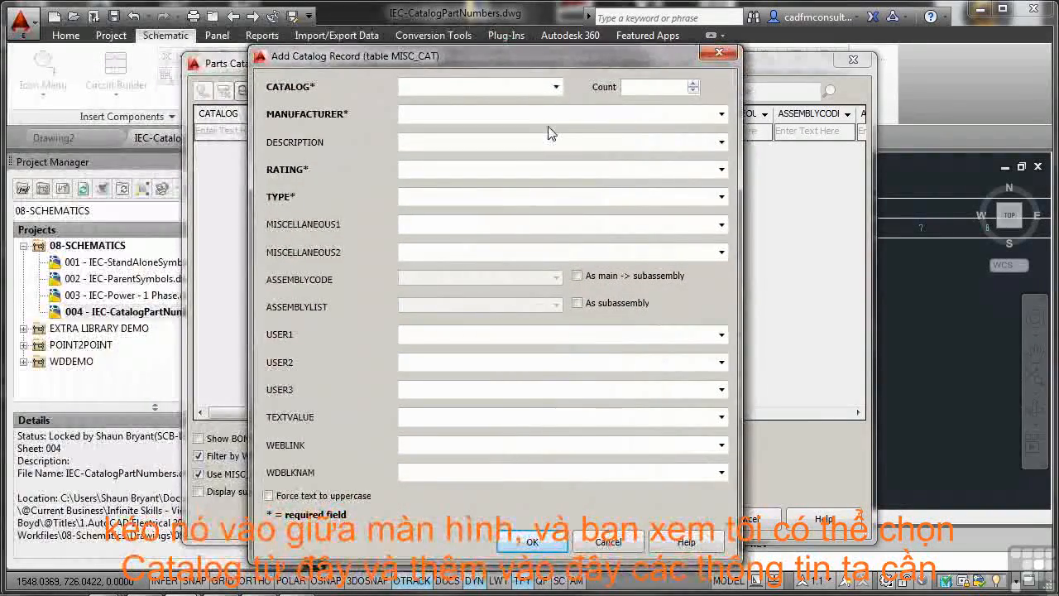
{"action": "left_click", "coordinate": [556, 87]}
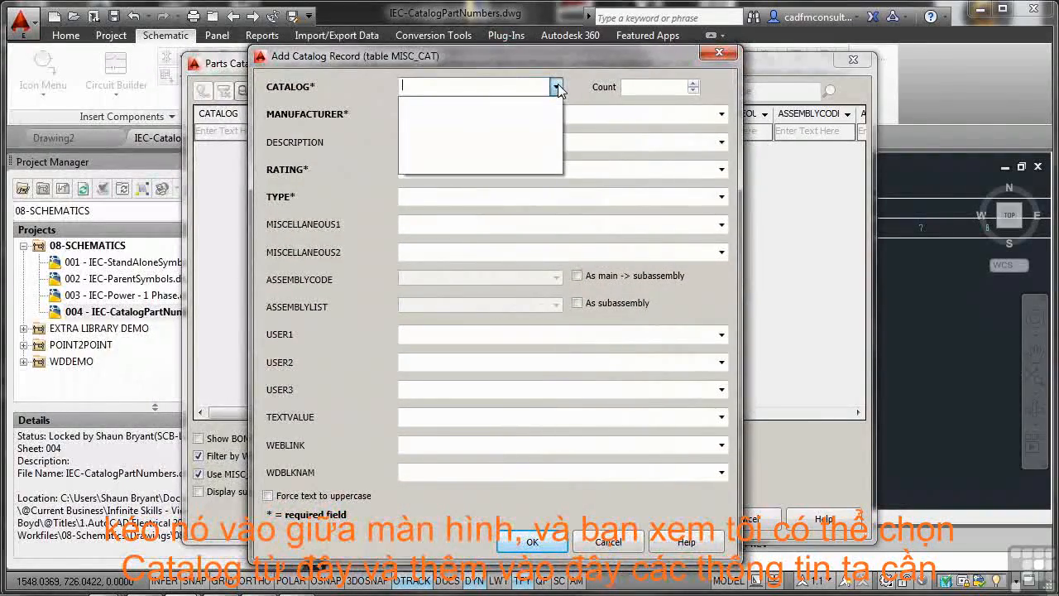
{"action": "left_click", "coordinate": [577, 86]}
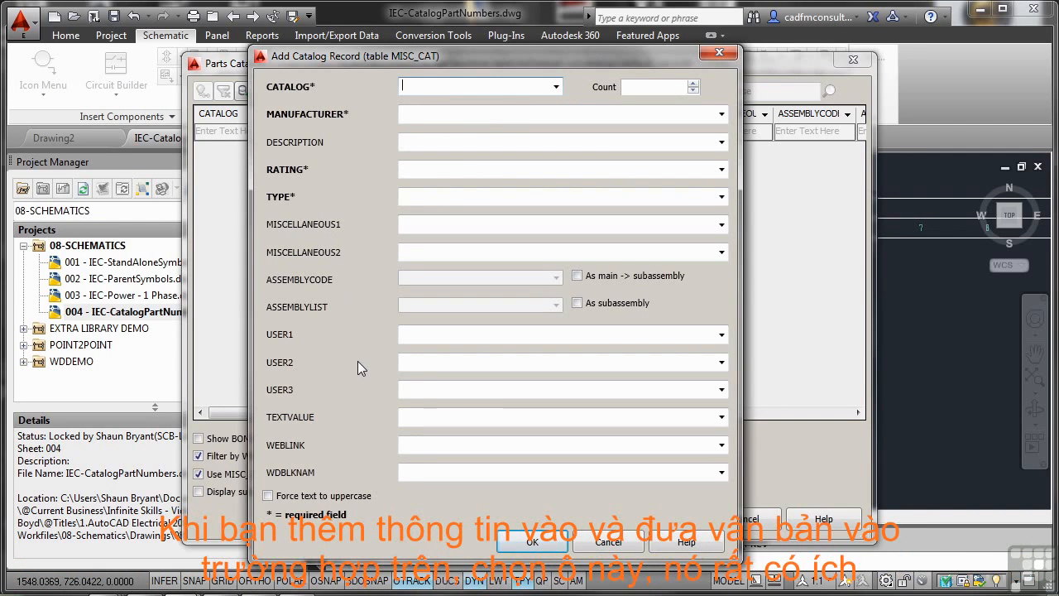
{"action": "left_click", "coordinate": [268, 496]}
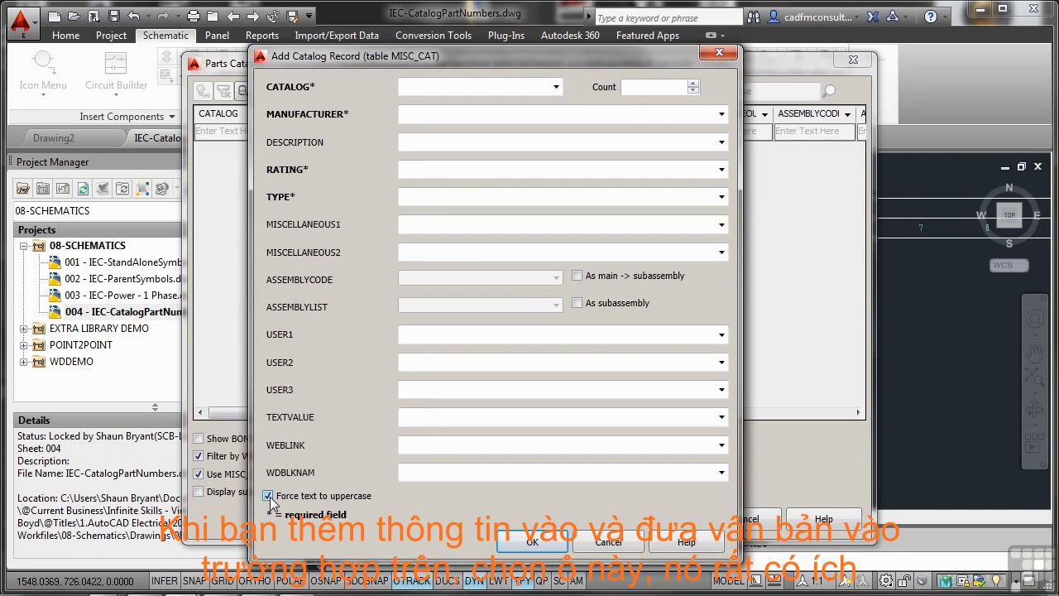
{"action": "left_click", "coordinate": [268, 497]}
{"action": "left_click", "coordinate": [610, 540]}
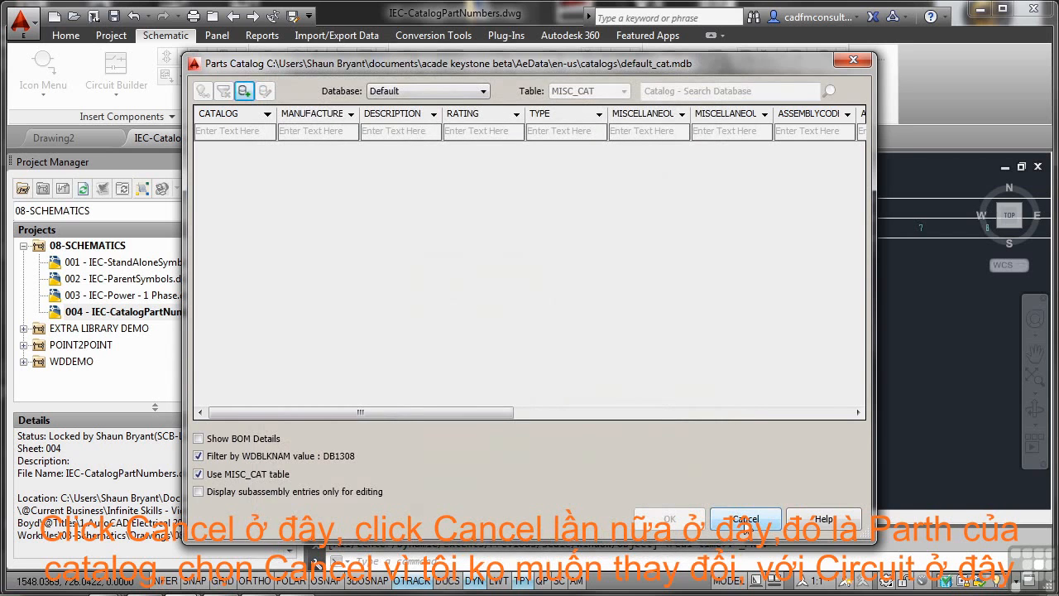
{"action": "left_click", "coordinate": [744, 518]}
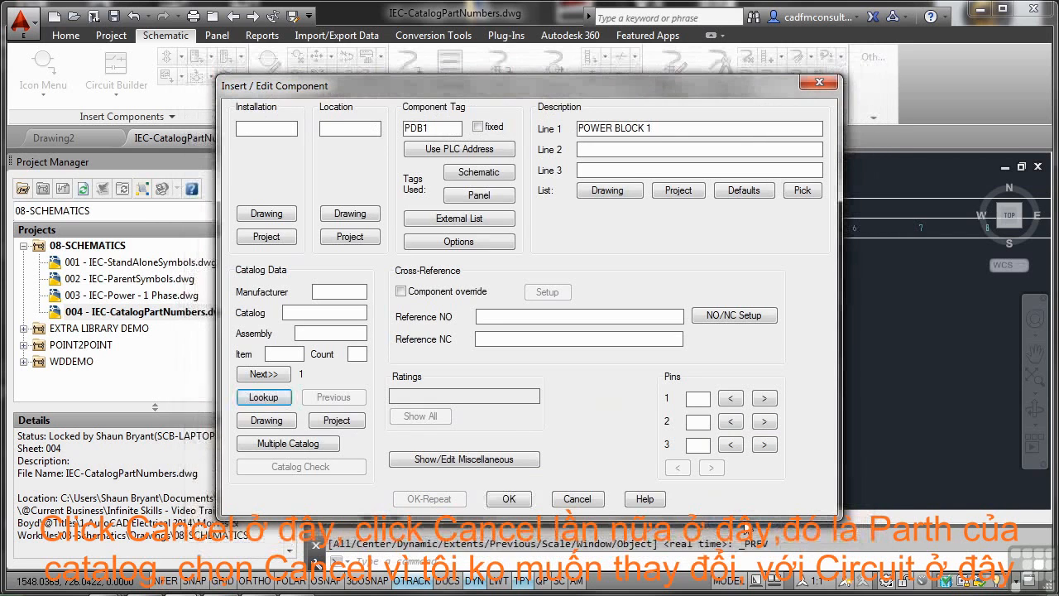
{"action": "left_click", "coordinate": [576, 499]}
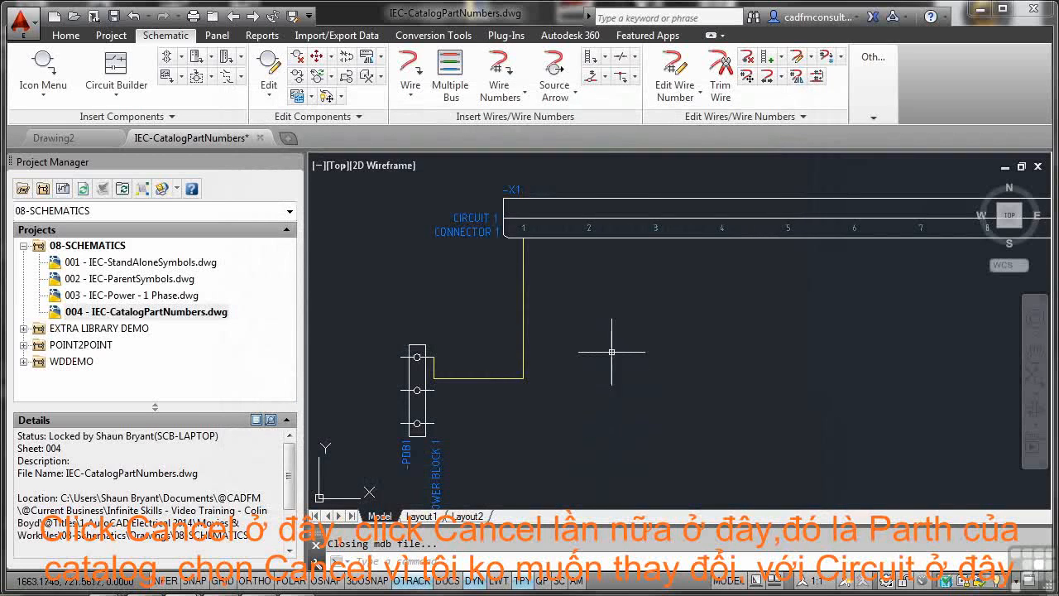
Step: Examine the -X1 connector's catalog data and the parts catalog lookup, and leave the component edit without changes
{"action": "left_click", "coordinate": [593, 204]}
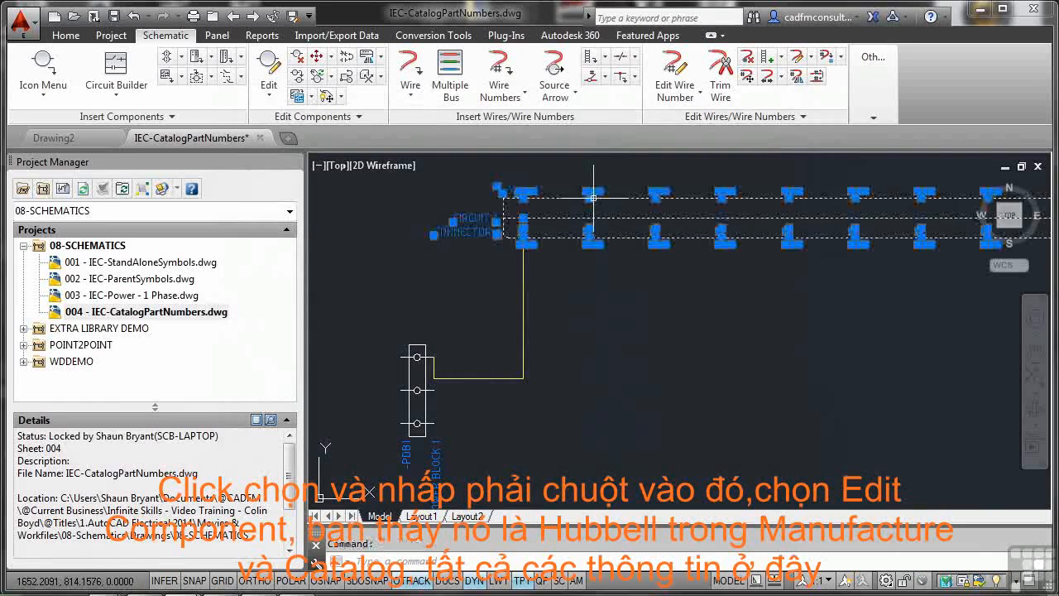
{"action": "right_click", "coordinate": [594, 202]}
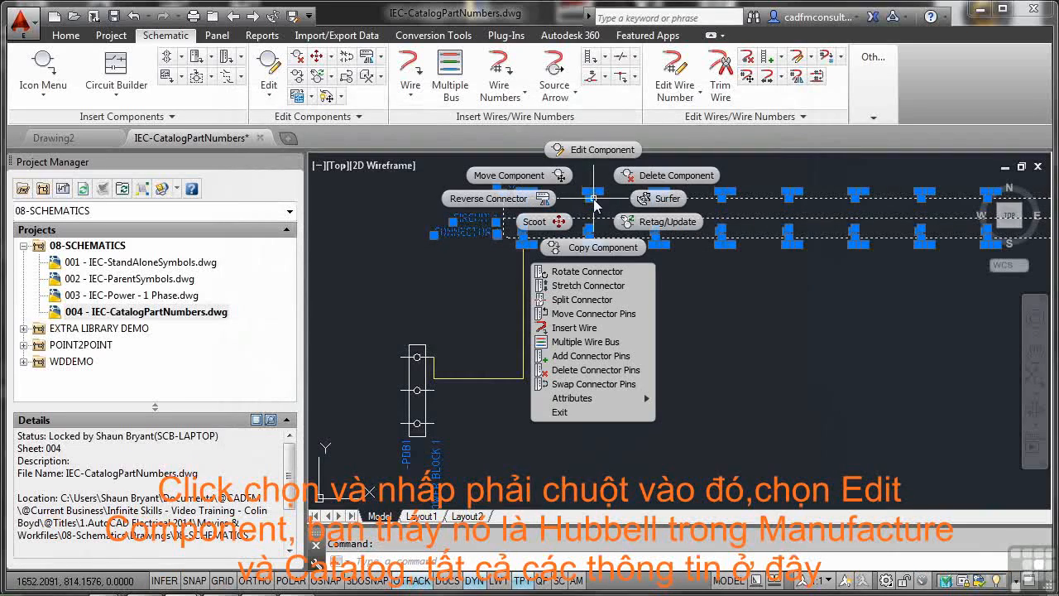
{"action": "left_click", "coordinate": [595, 152]}
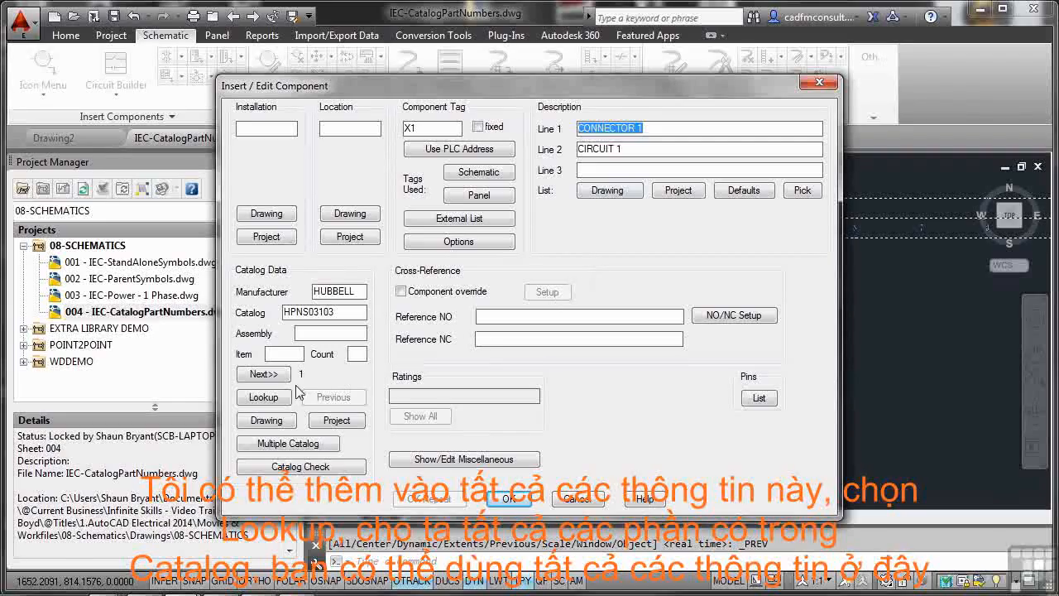
{"action": "left_click", "coordinate": [273, 396]}
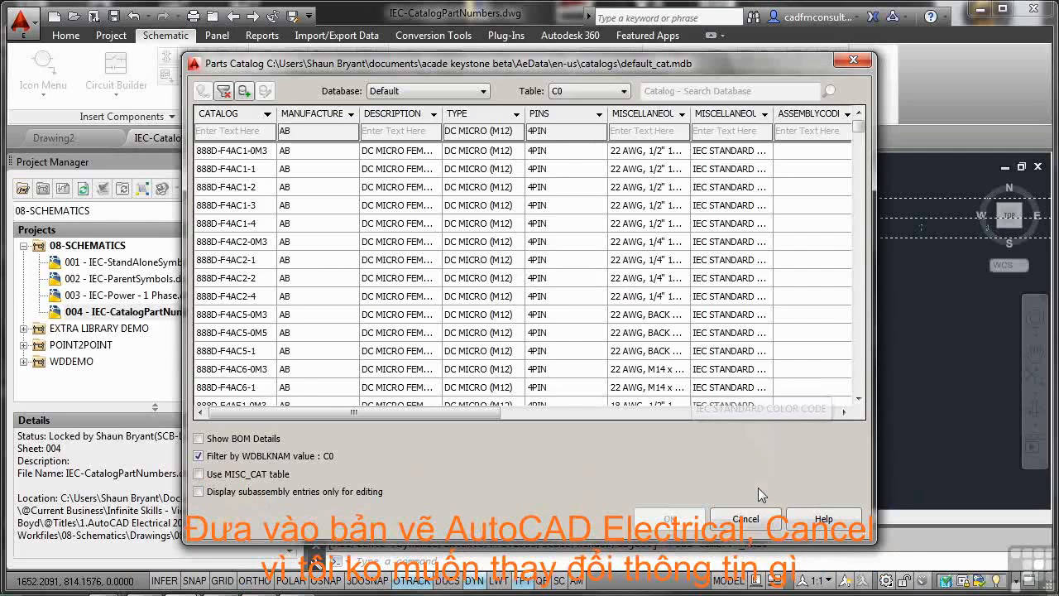
{"action": "left_click", "coordinate": [746, 519]}
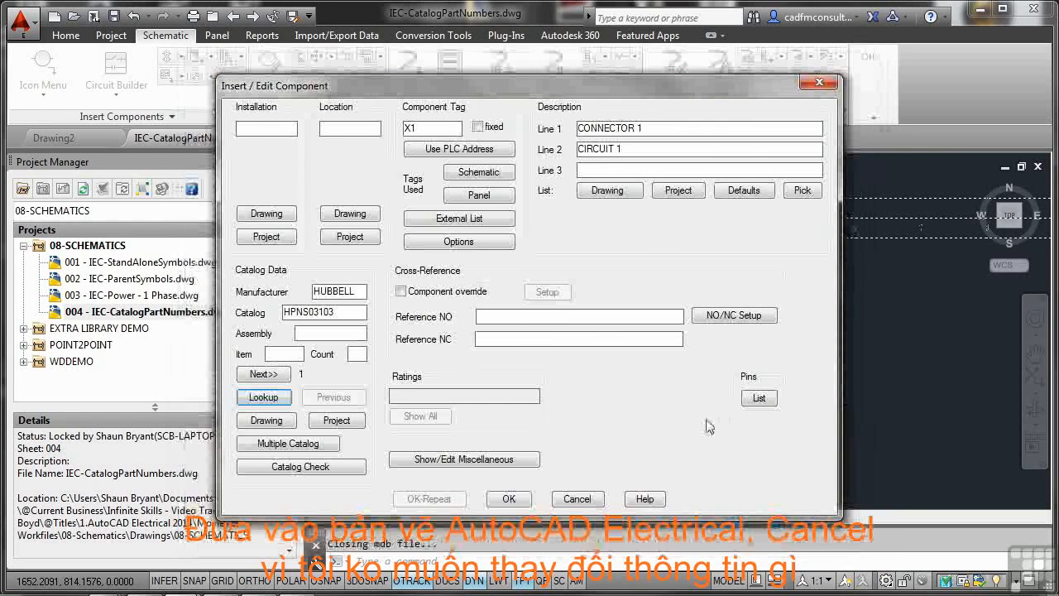
{"action": "left_click", "coordinate": [578, 499]}
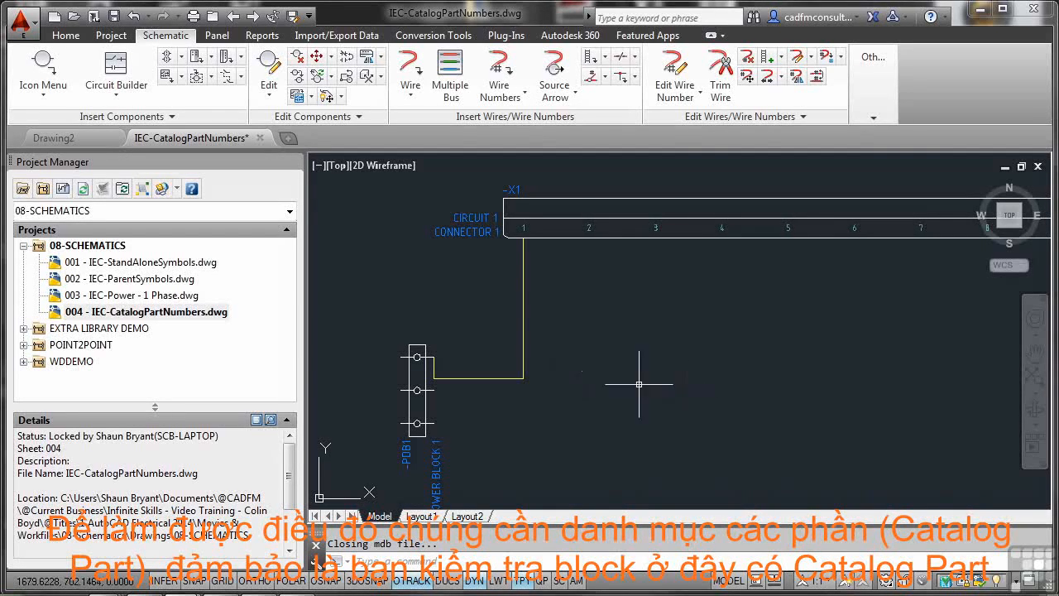
{"action": "left_click", "coordinate": [424, 341]}
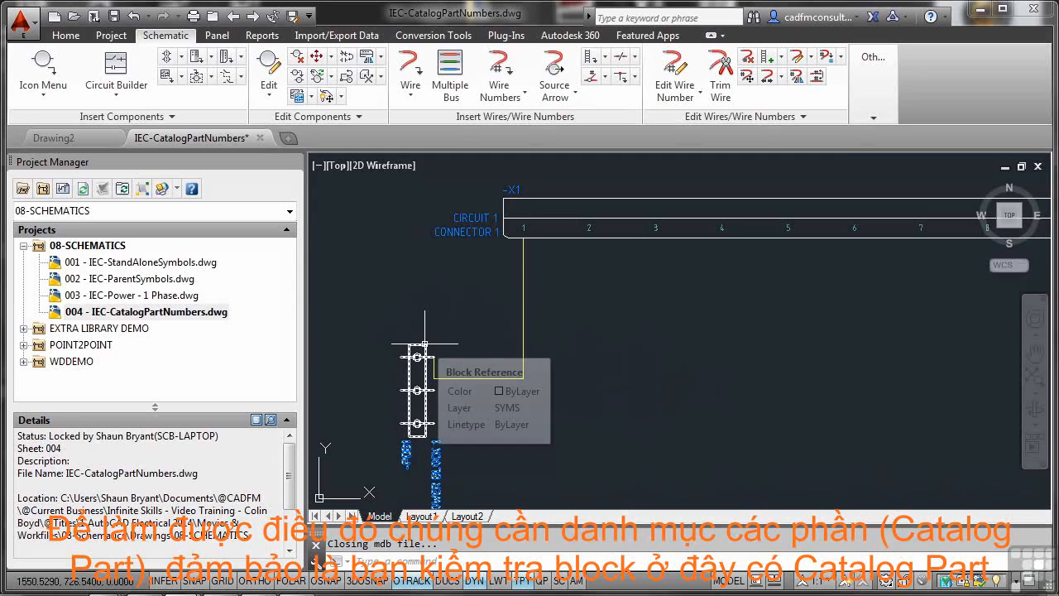
{"action": "key", "text": "Escape"}
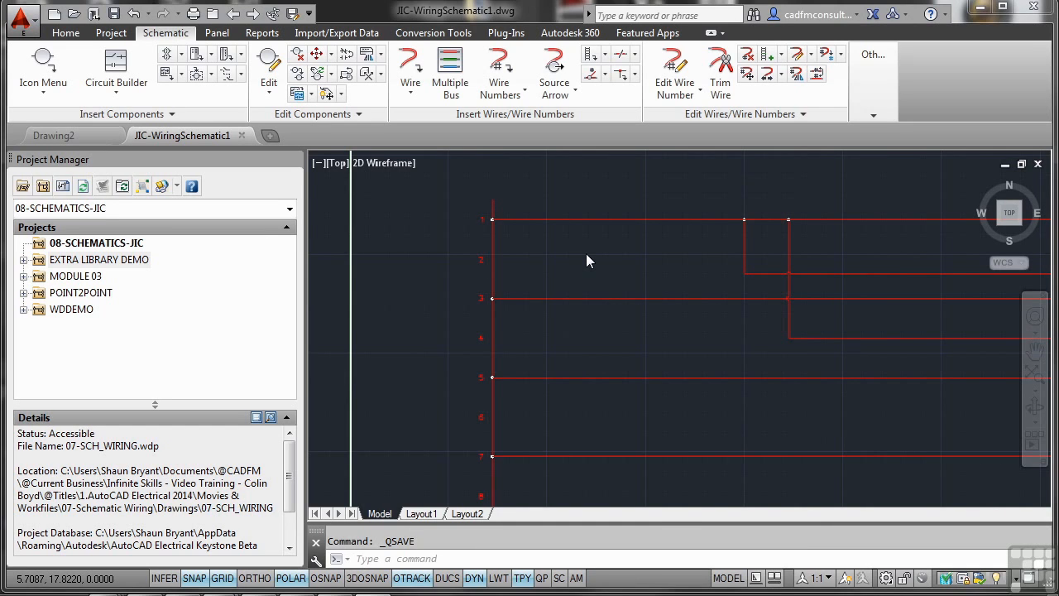
Step: Add the active JIC-WiringSchematic1 drawing to the 08-SCHEMATICS-JIC project, applying the project default values to its drawing settings
{"action": "left_click", "coordinate": [98, 245]}
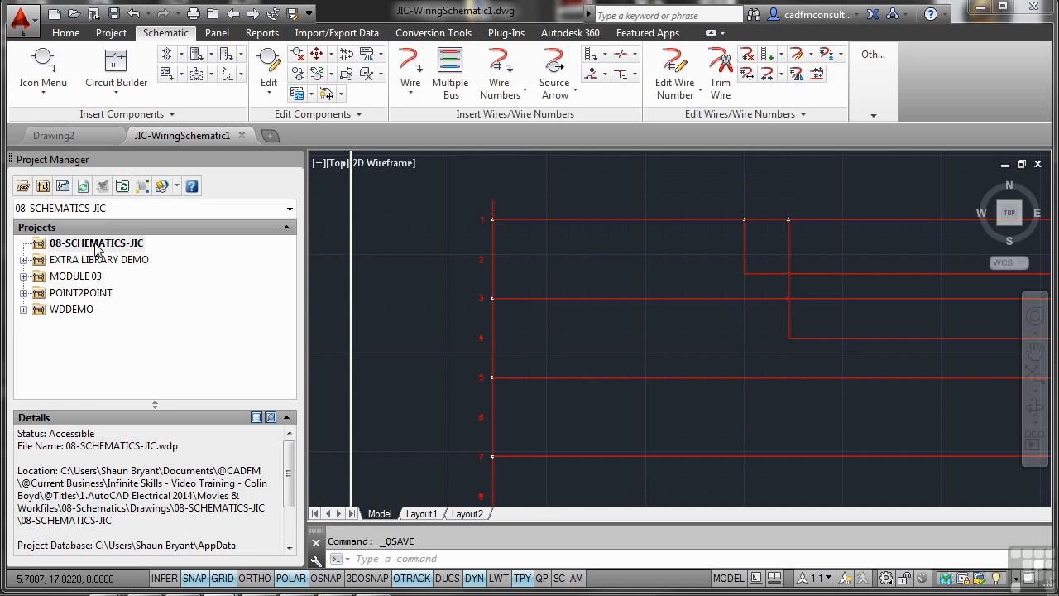
{"action": "right_click", "coordinate": [97, 247]}
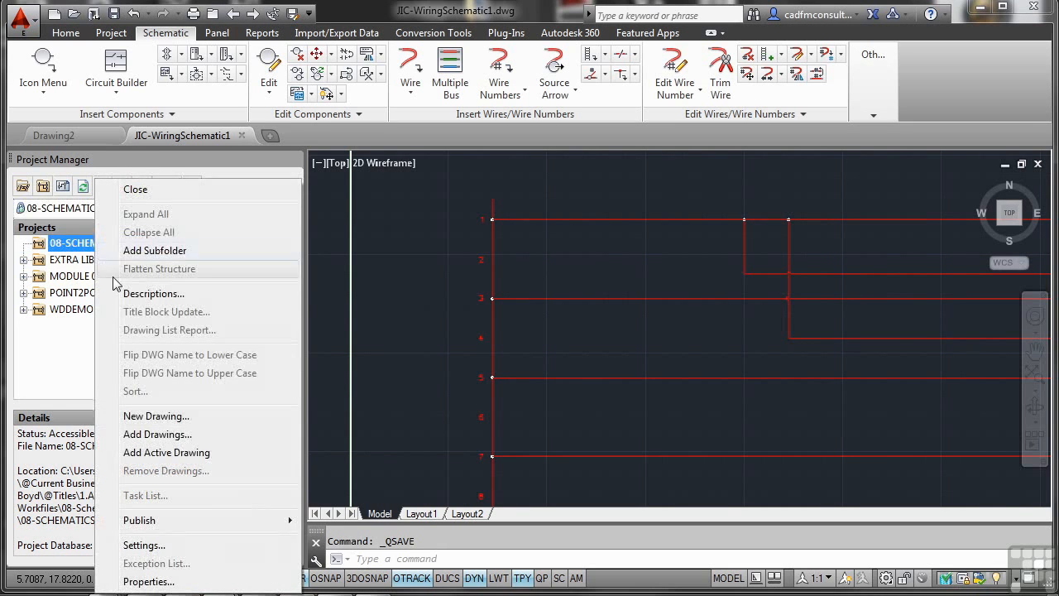
{"action": "left_click", "coordinate": [152, 456]}
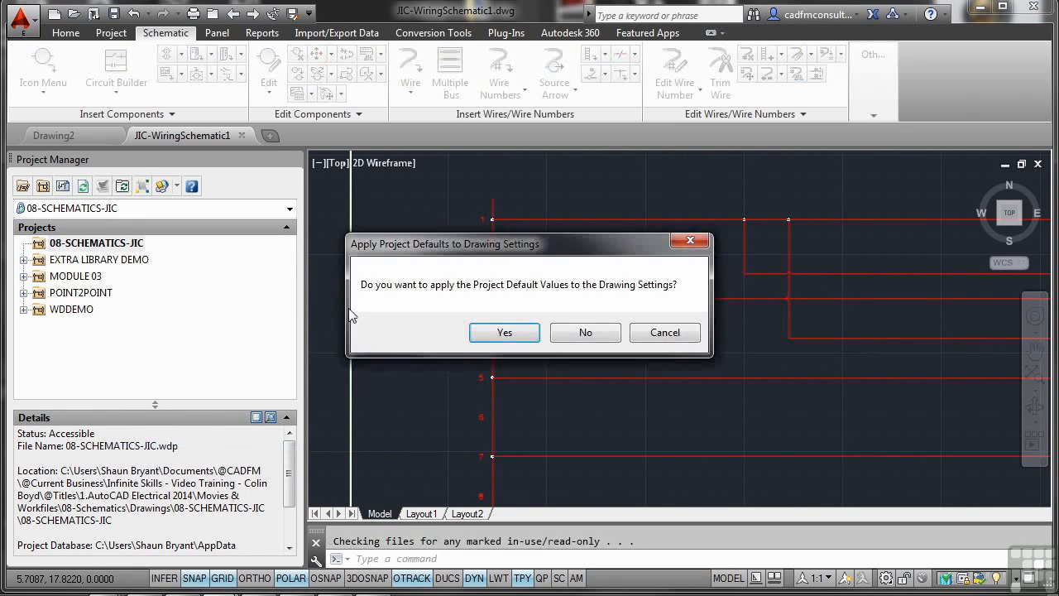
{"action": "left_click", "coordinate": [505, 333]}
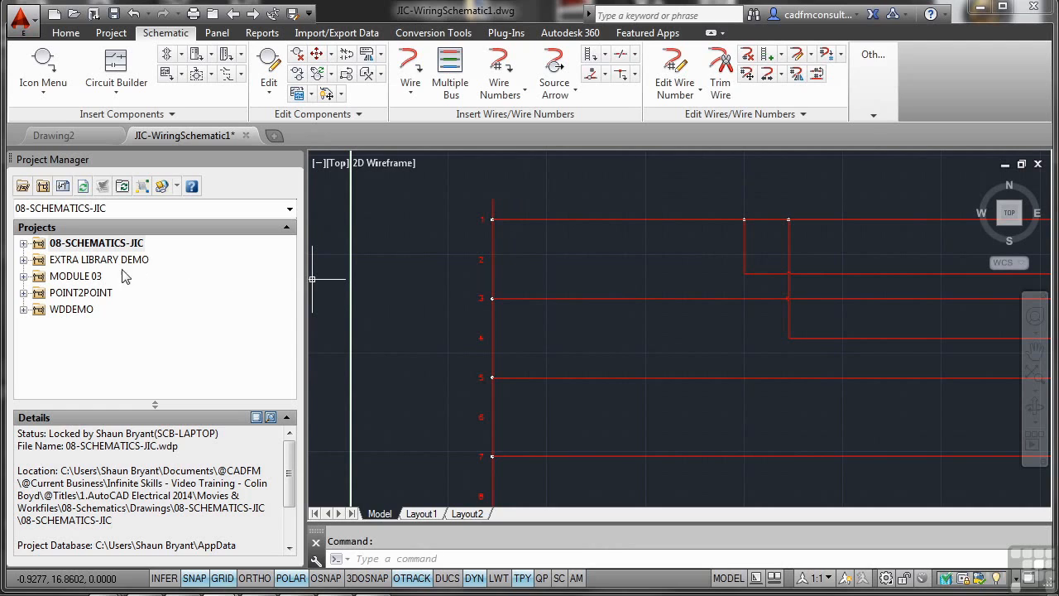
Step: With snap and grid off, multiple-insert the JIC Round with Terminal Number symbol along a vertical fence crossing the wires on lines 1, 3, 5 and 7
{"action": "left_click", "coordinate": [24, 244]}
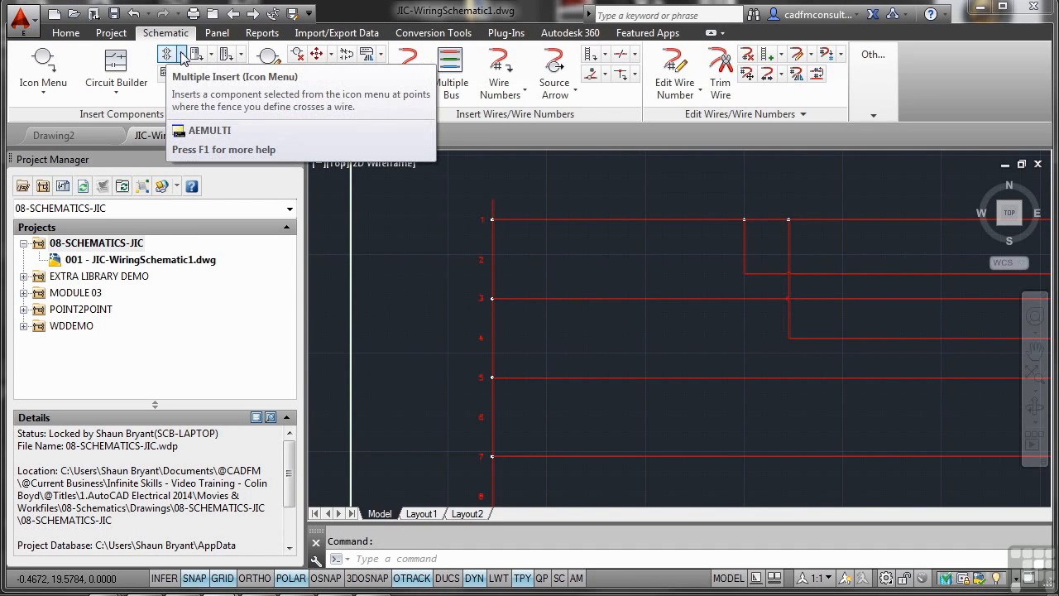
{"action": "left_click", "coordinate": [182, 56]}
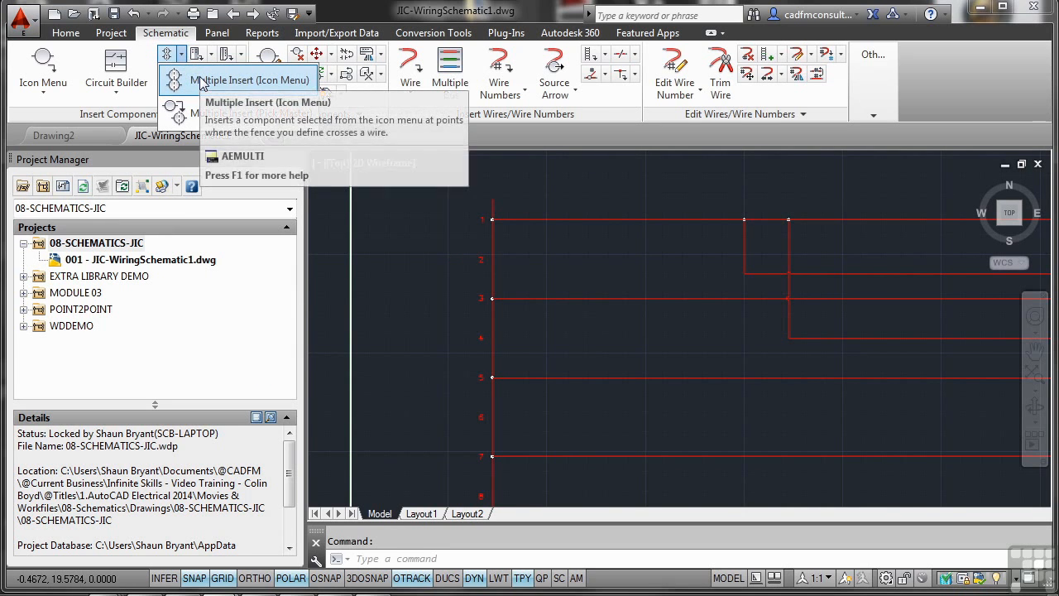
{"action": "left_click", "coordinate": [201, 81]}
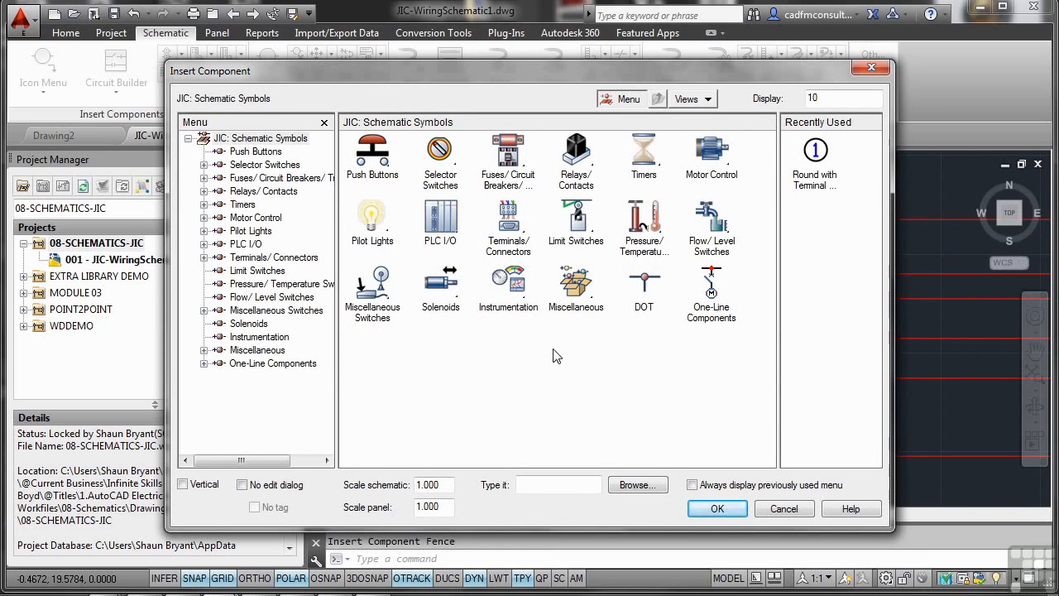
{"action": "left_click", "coordinate": [511, 228]}
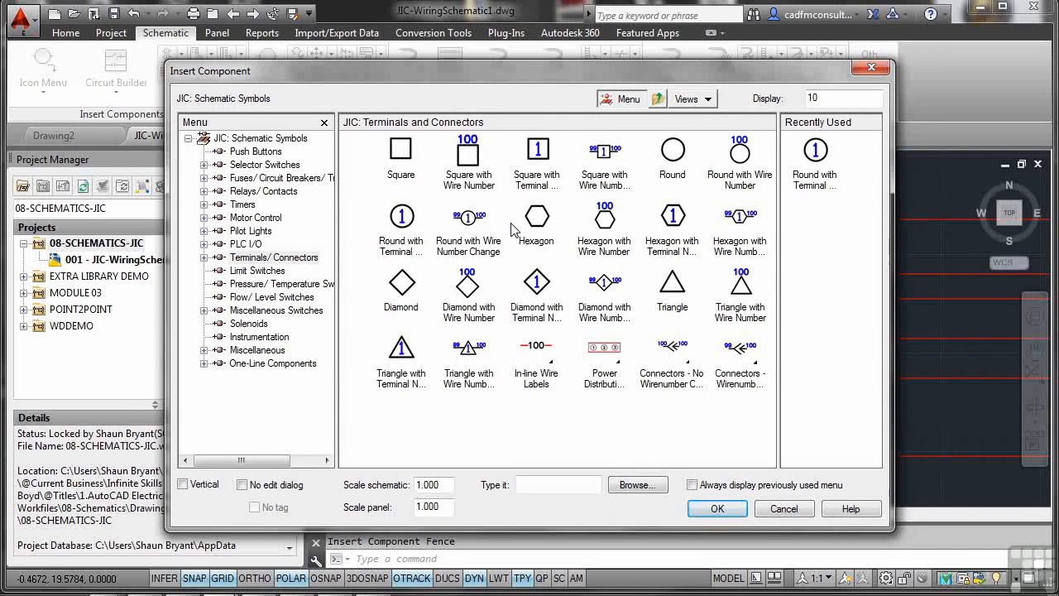
{"action": "left_click", "coordinate": [404, 228]}
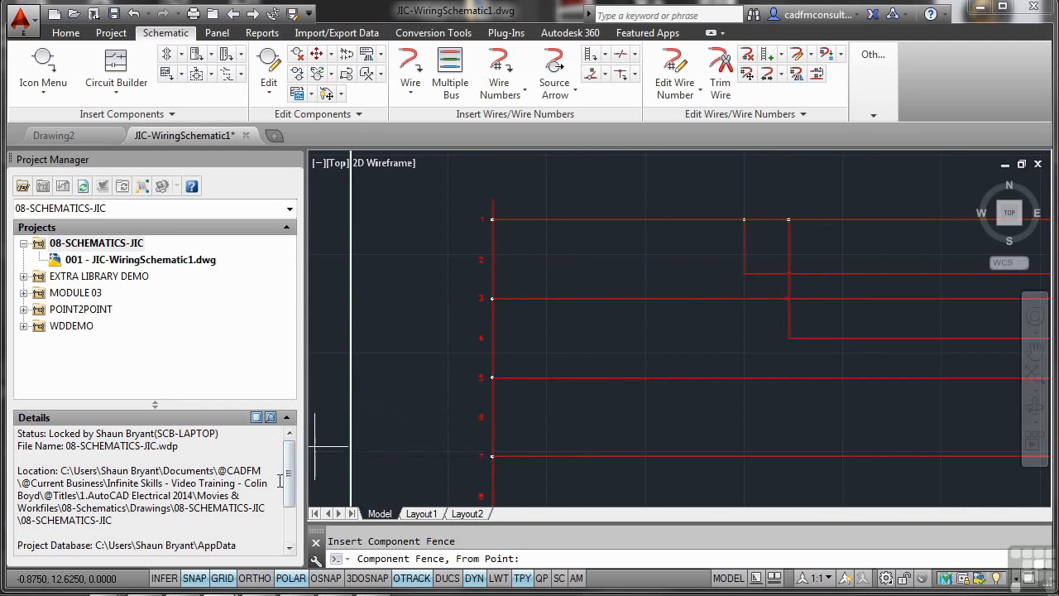
{"action": "left_click", "coordinate": [194, 578]}
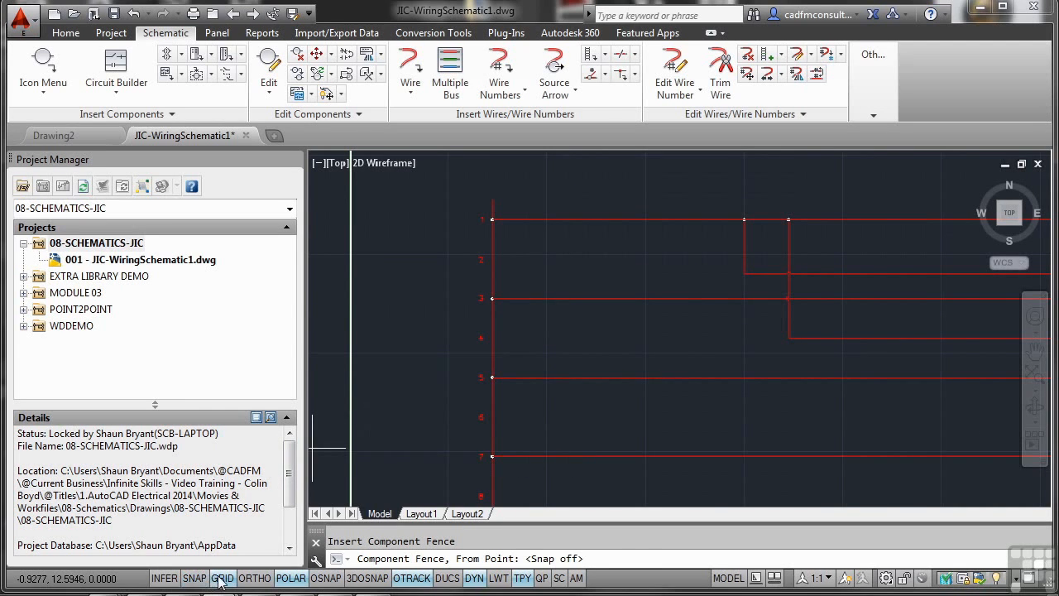
{"action": "left_click", "coordinate": [222, 577]}
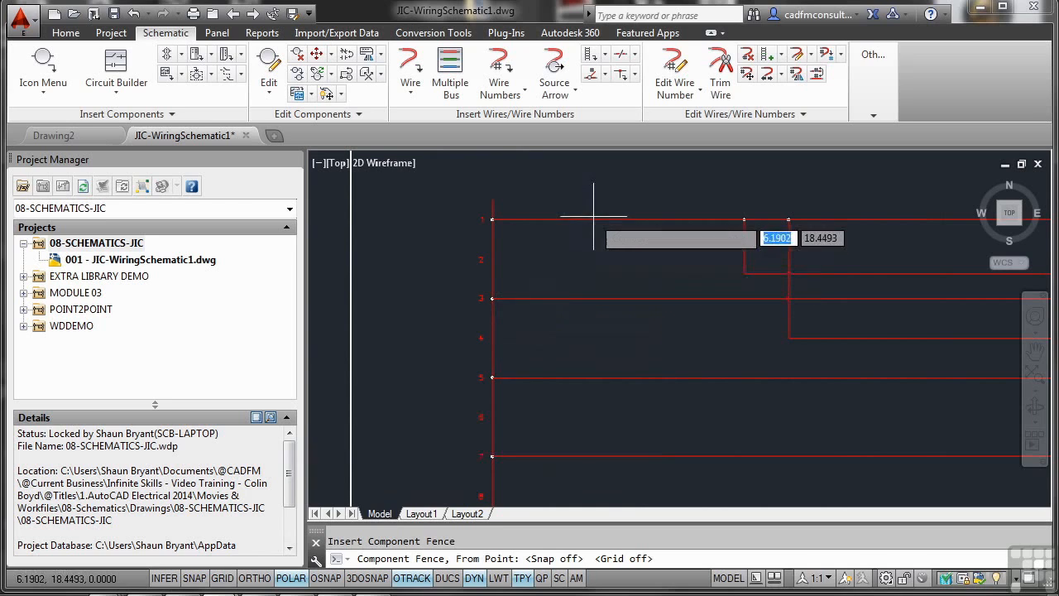
{"action": "left_click", "coordinate": [614, 182]}
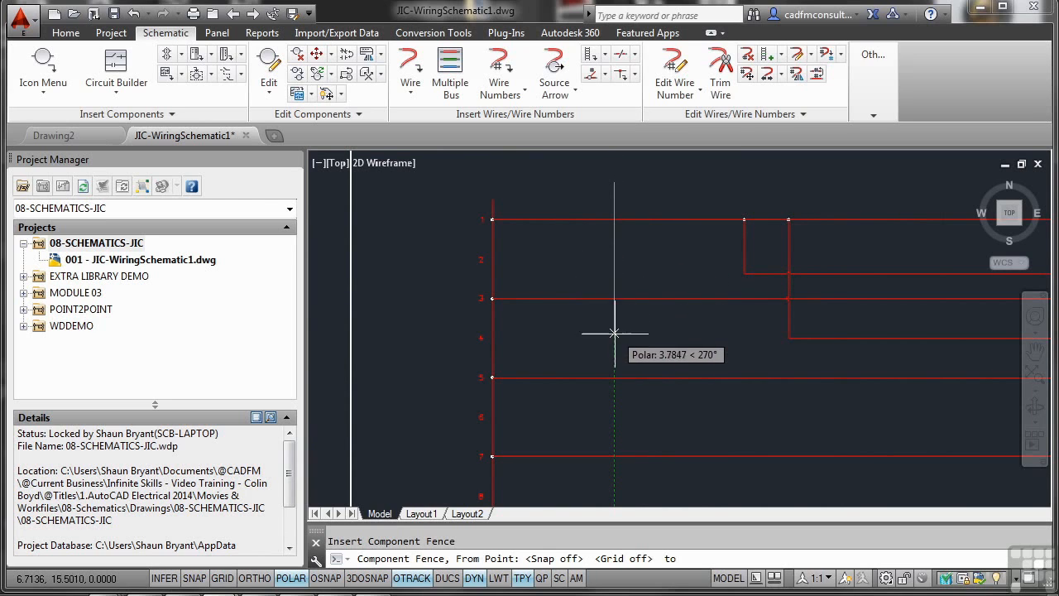
{"action": "left_click", "coordinate": [615, 474]}
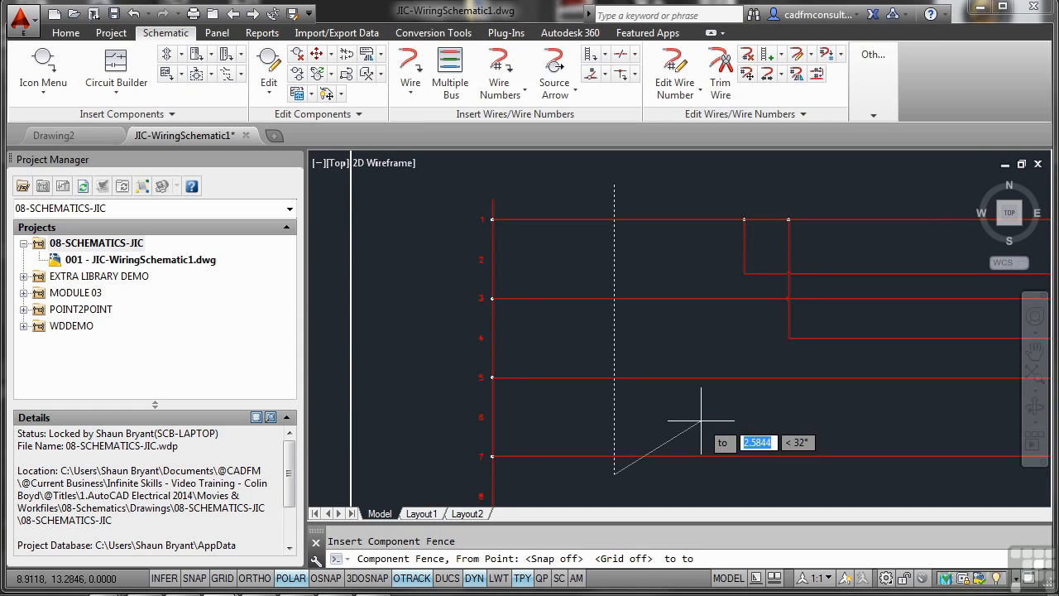
{"action": "key", "text": "Return"}
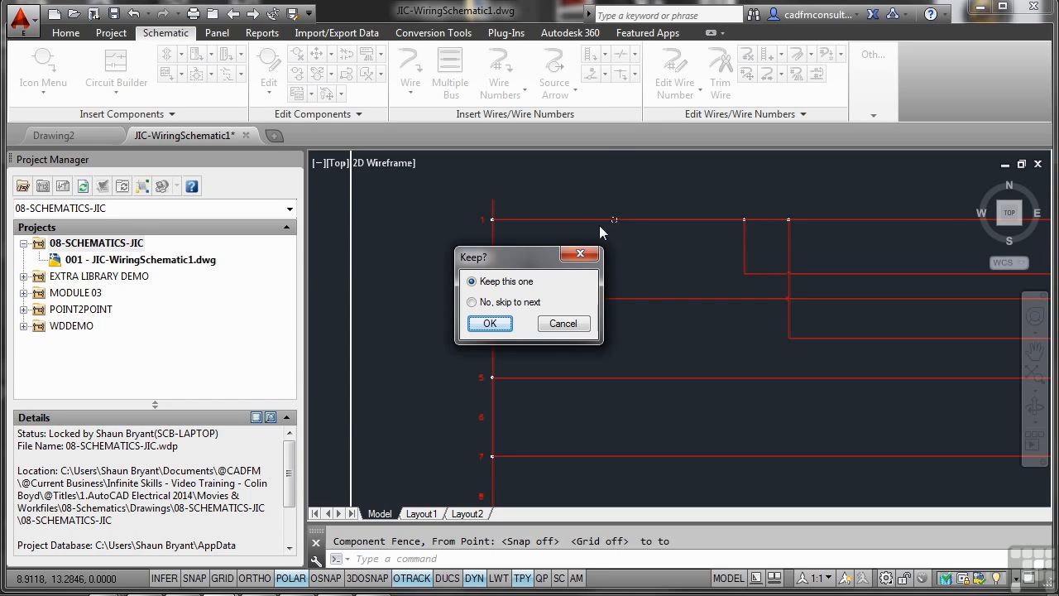
Step: Keep the first terminal on line 1 and set its terminal number to 1 in tag strip 001
{"action": "left_click", "coordinate": [495, 323]}
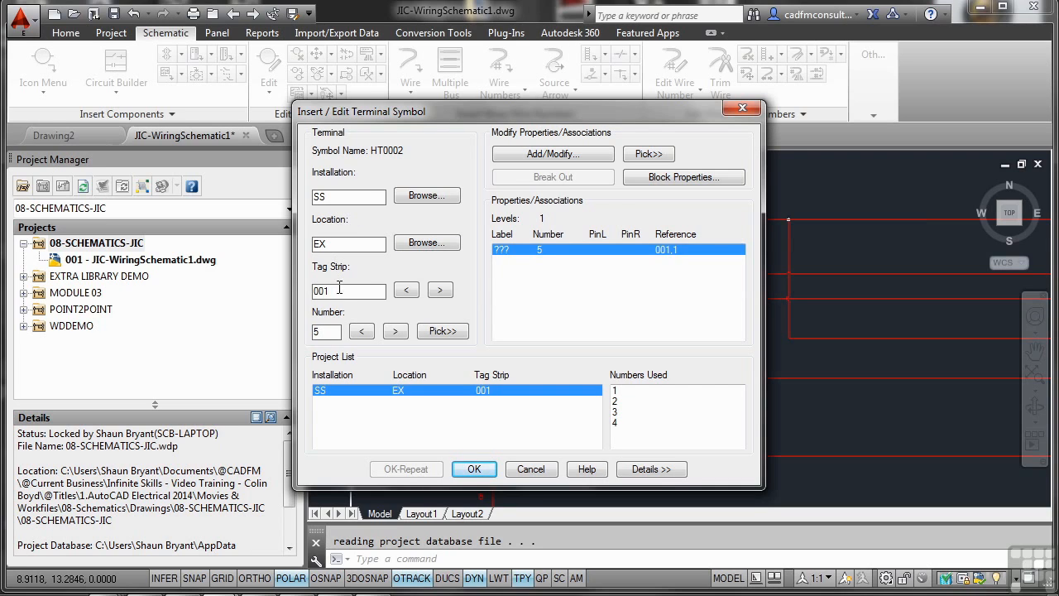
{"action": "double_click", "coordinate": [326, 332]}
{"action": "double_click", "coordinate": [326, 332]}
{"action": "type", "text": "1"}
{"action": "left_click", "coordinate": [468, 468]}
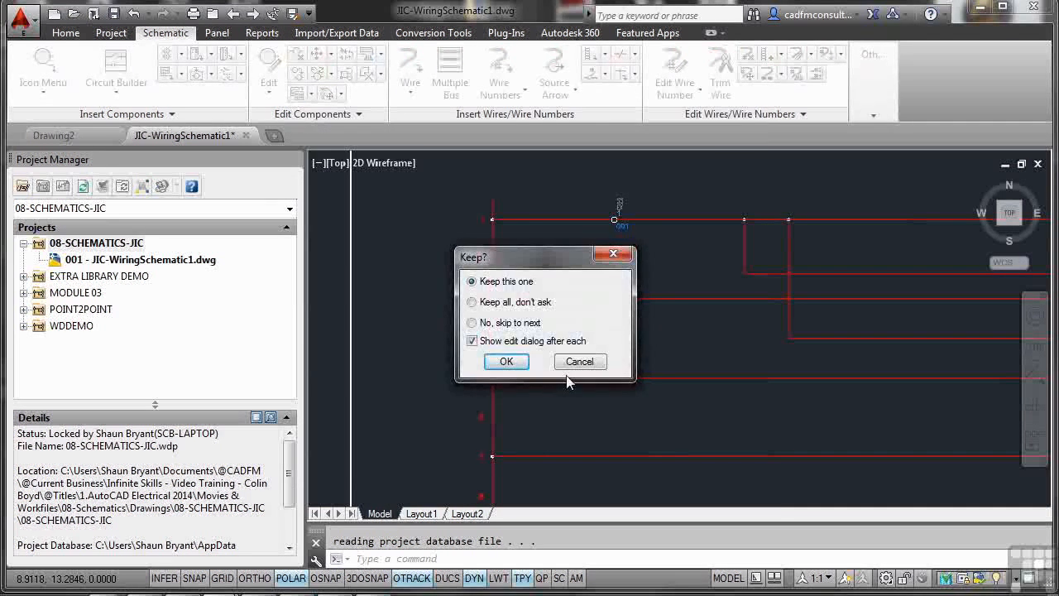
Step: Keep all remaining terminals with the edit dialog shown after each, accepting numbers 2, 3 and 4 in tag strip 001 for lines 3, 5 and 7
{"action": "mouse_move", "coordinate": [543, 271]}
{"action": "left_mouse_down"}
{"action": "mouse_move", "coordinate": [662, 325]}
{"action": "mouse_move", "coordinate": [763, 346]}
{"action": "left_mouse_up"}
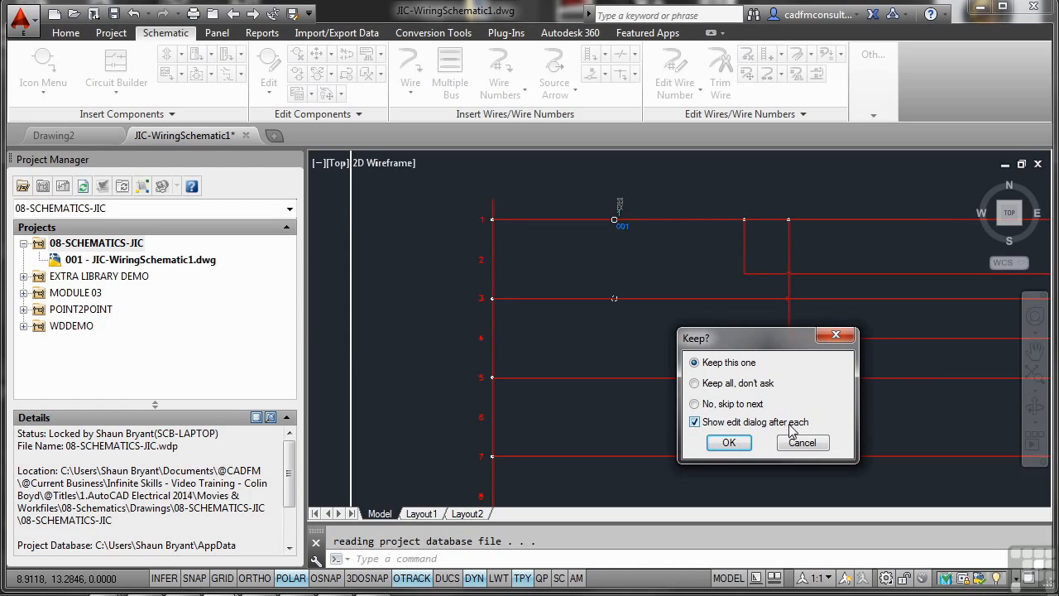
{"action": "left_click", "coordinate": [695, 385]}
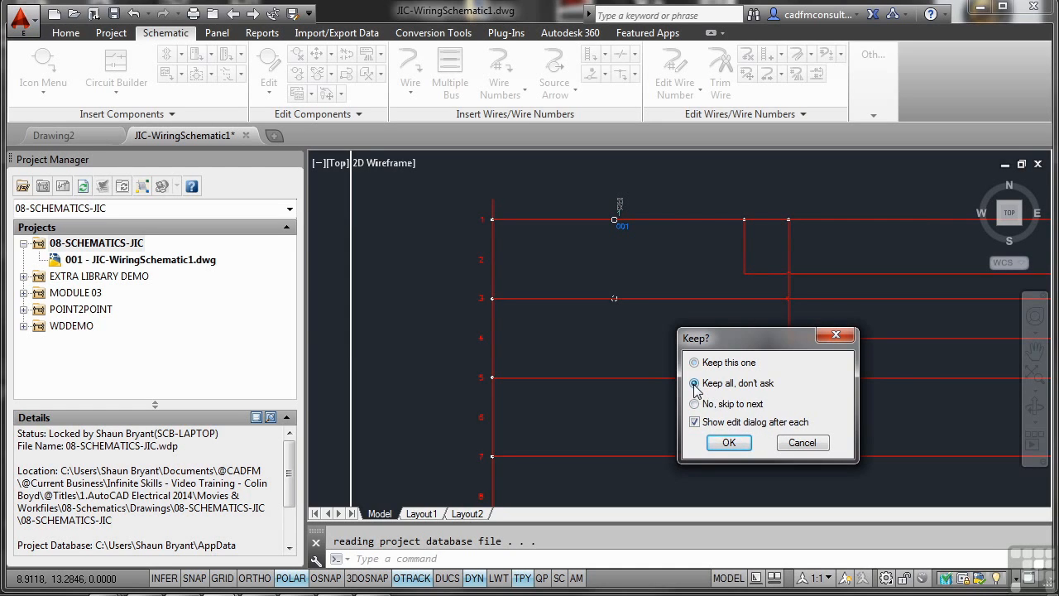
{"action": "left_click", "coordinate": [728, 443]}
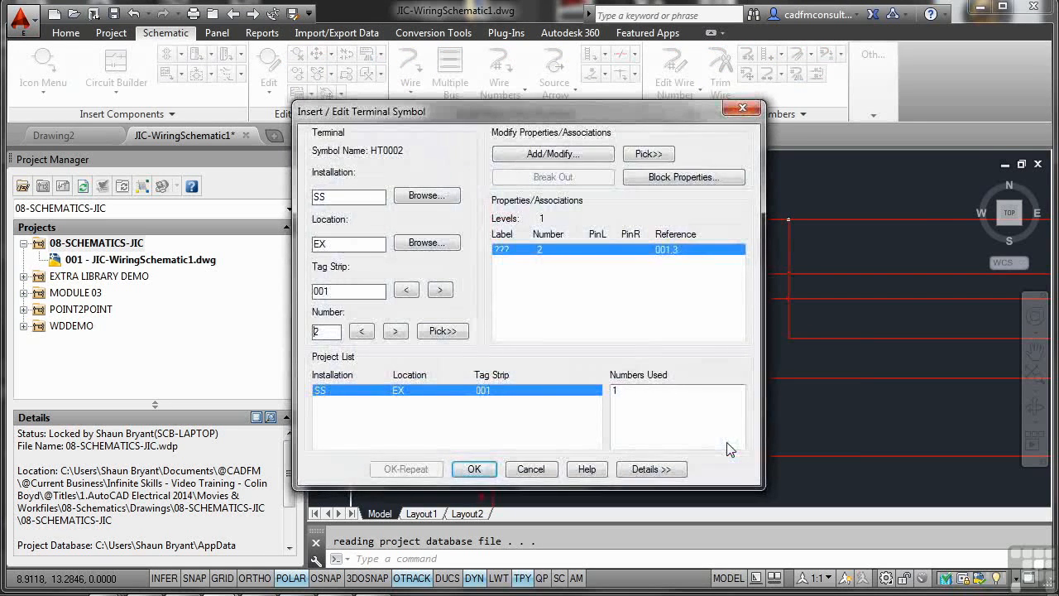
{"action": "left_click", "coordinate": [503, 248]}
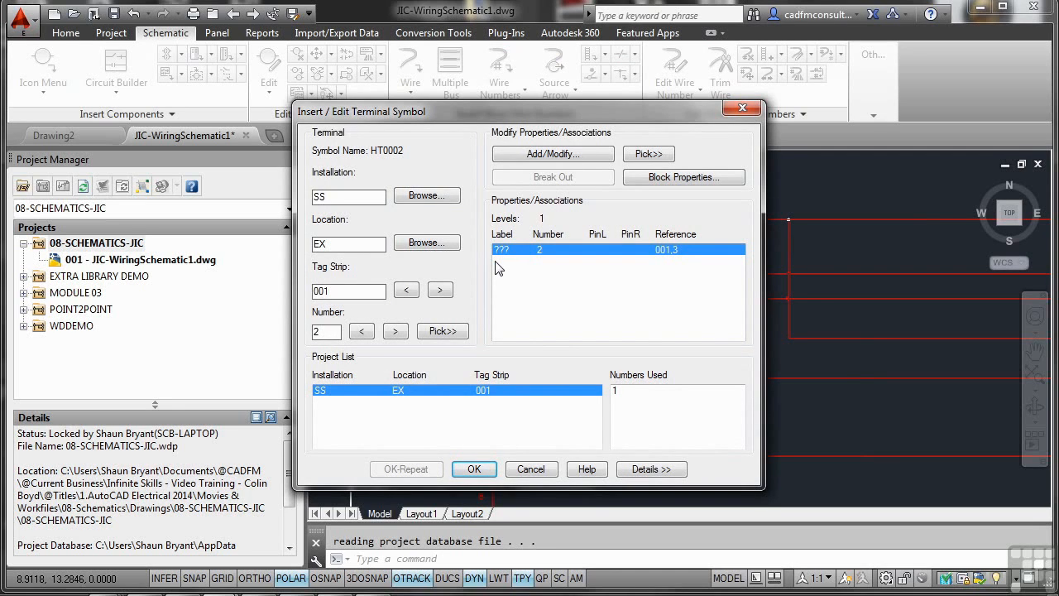
{"action": "left_click", "coordinate": [499, 250]}
{"action": "left_click", "coordinate": [474, 469]}
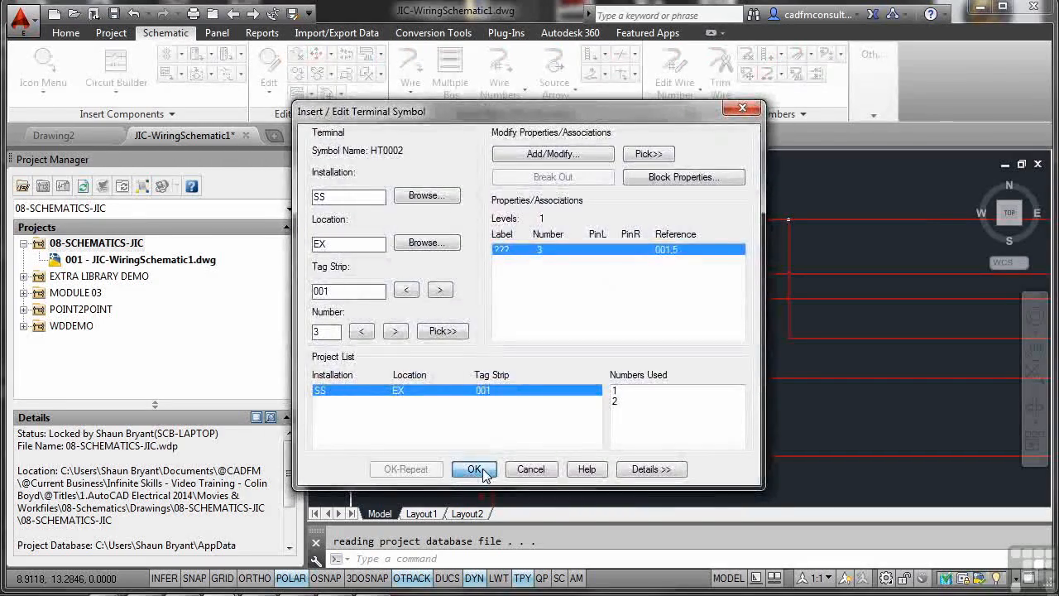
{"action": "left_click", "coordinate": [474, 469]}
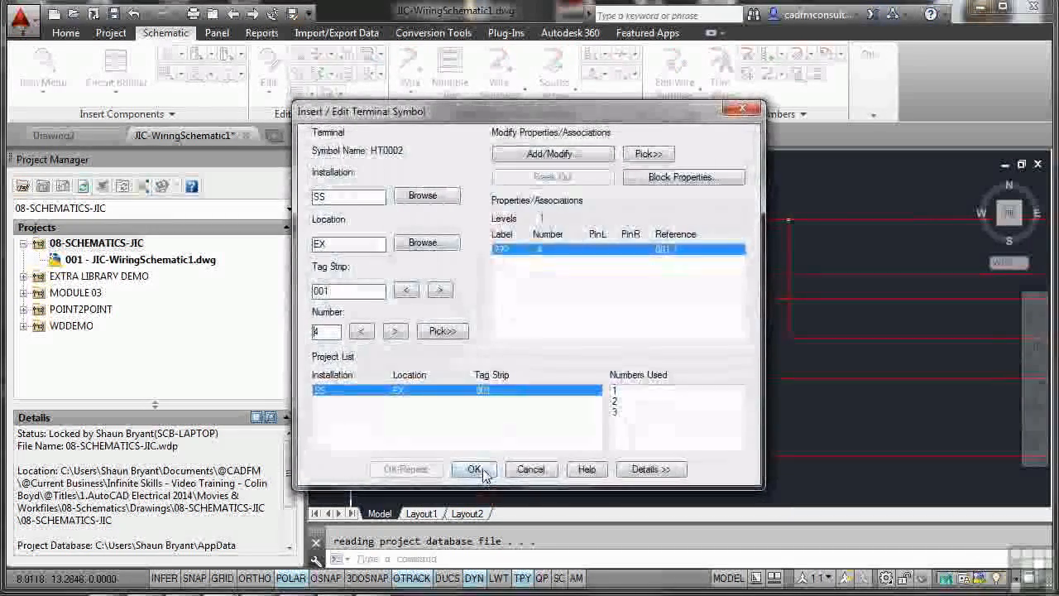
{"action": "left_click", "coordinate": [474, 469]}
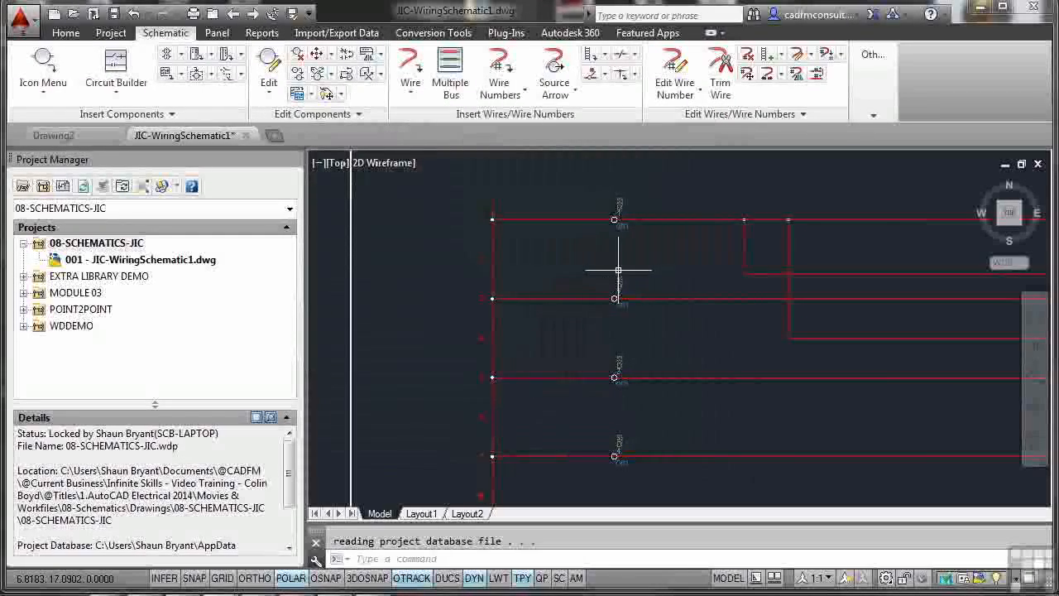
Step: Examine the tag strip and terminal number labels on the newly inserted terminals along the wires
{"action": "scroll", "coordinate": [613, 282], "scroll_direction": "up", "scroll_amount": 5}
{"action": "middle_click_drag", "start_coordinate": [634, 243], "coordinate": [633, 359]}
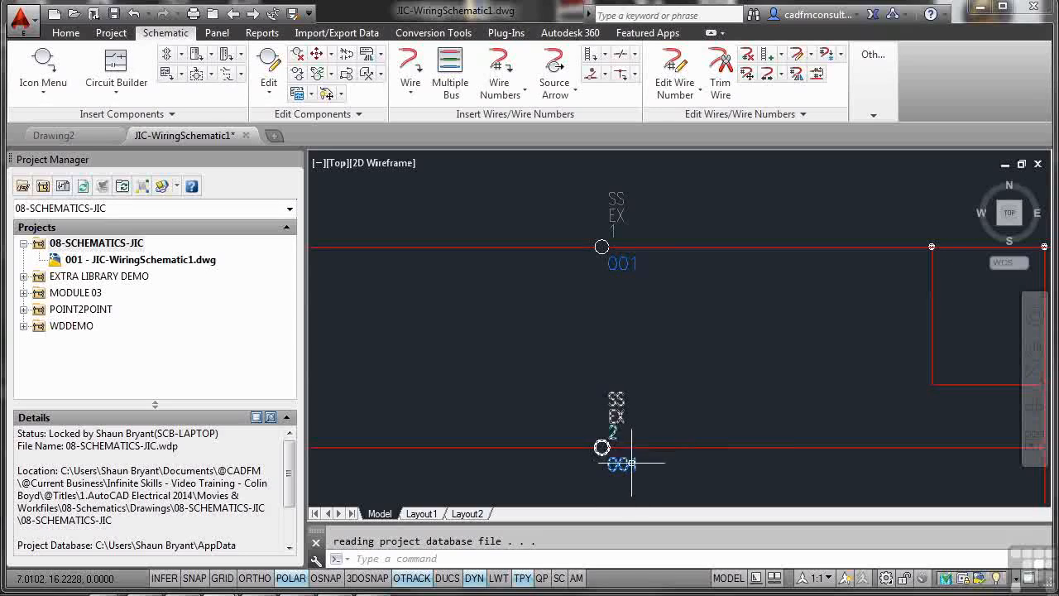
{"action": "scroll", "coordinate": [666, 433], "scroll_direction": "down", "scroll_amount": 1}
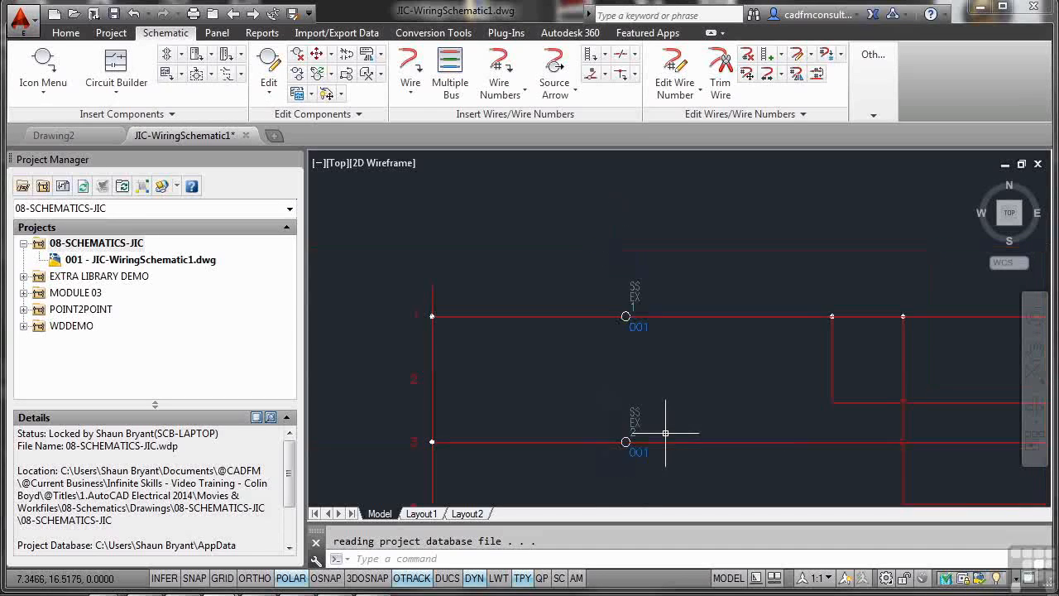
{"action": "middle_click_drag", "start_coordinate": [668, 433], "coordinate": [676, 265]}
{"action": "middle_click_drag", "start_coordinate": [681, 359], "coordinate": [661, 406]}
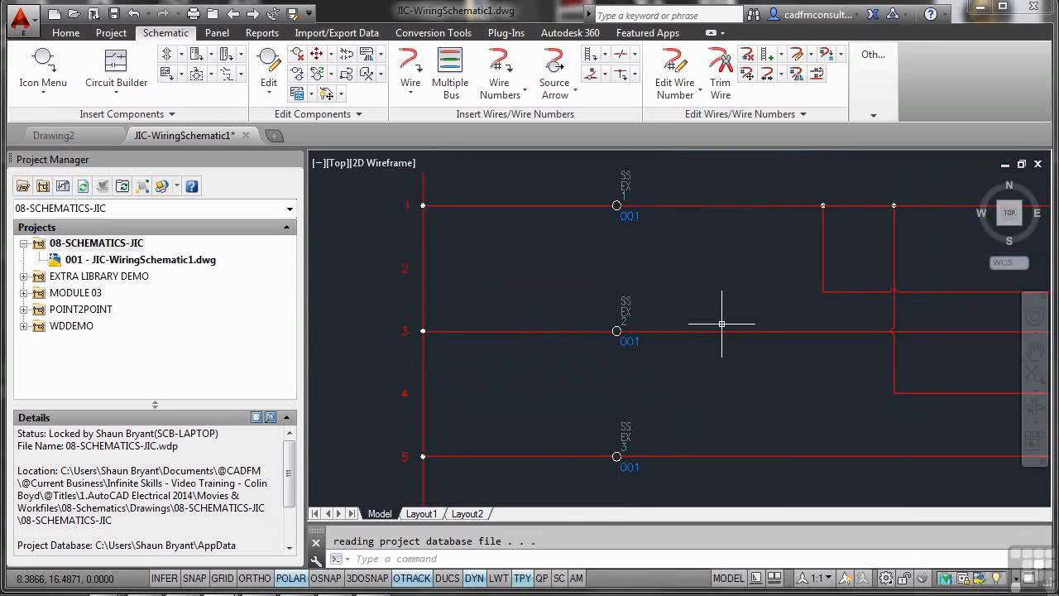